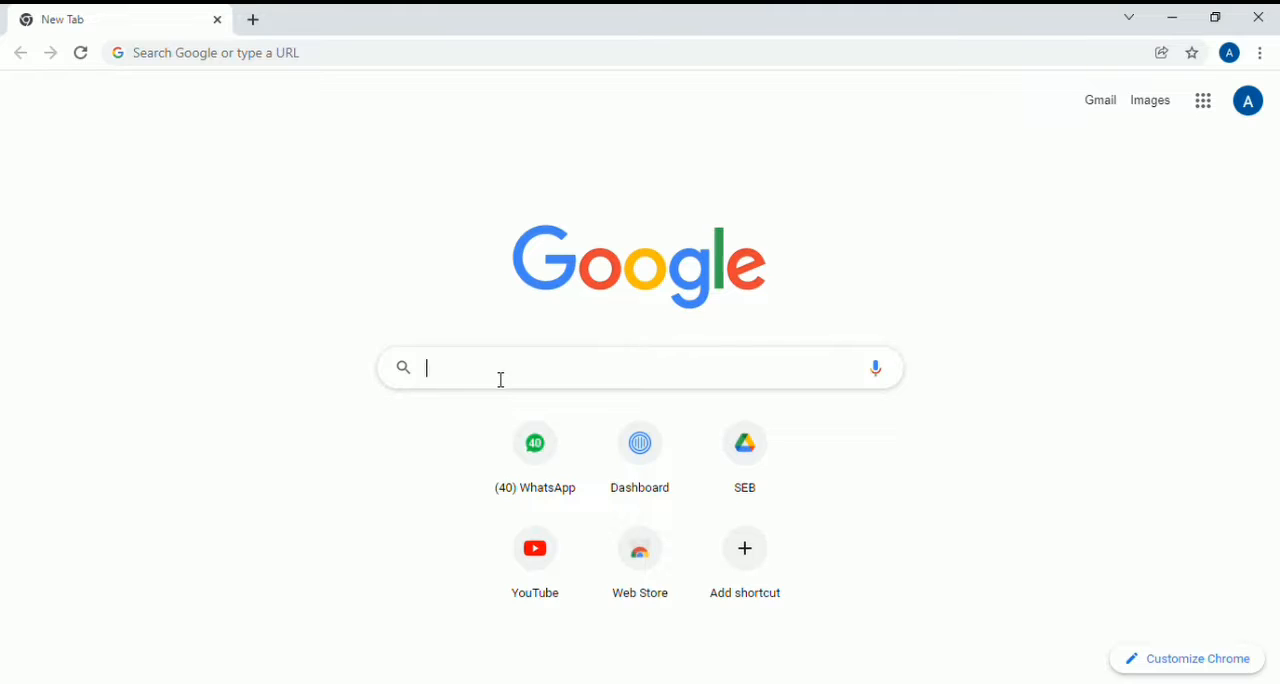
# - Search the web for "my drive" and open the My Drive page in Google Drive
pyautogui.click(501, 380)
pyautogui.write('my drive')
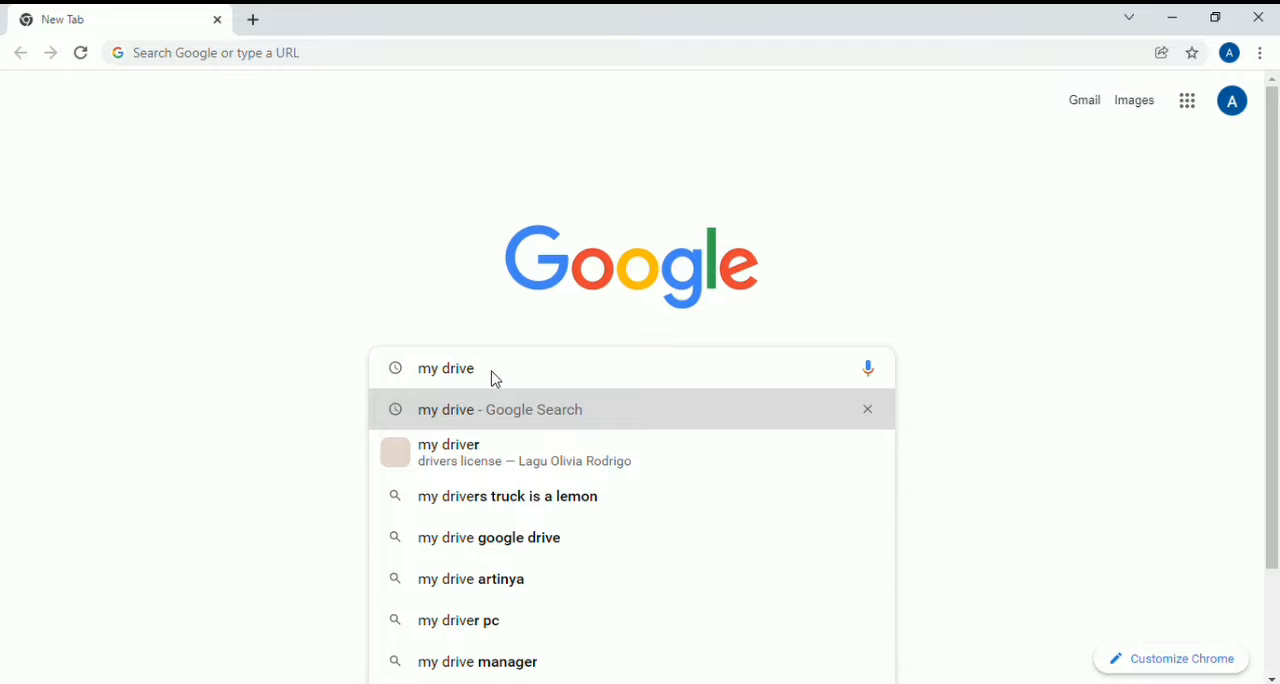
pyautogui.press('Return')
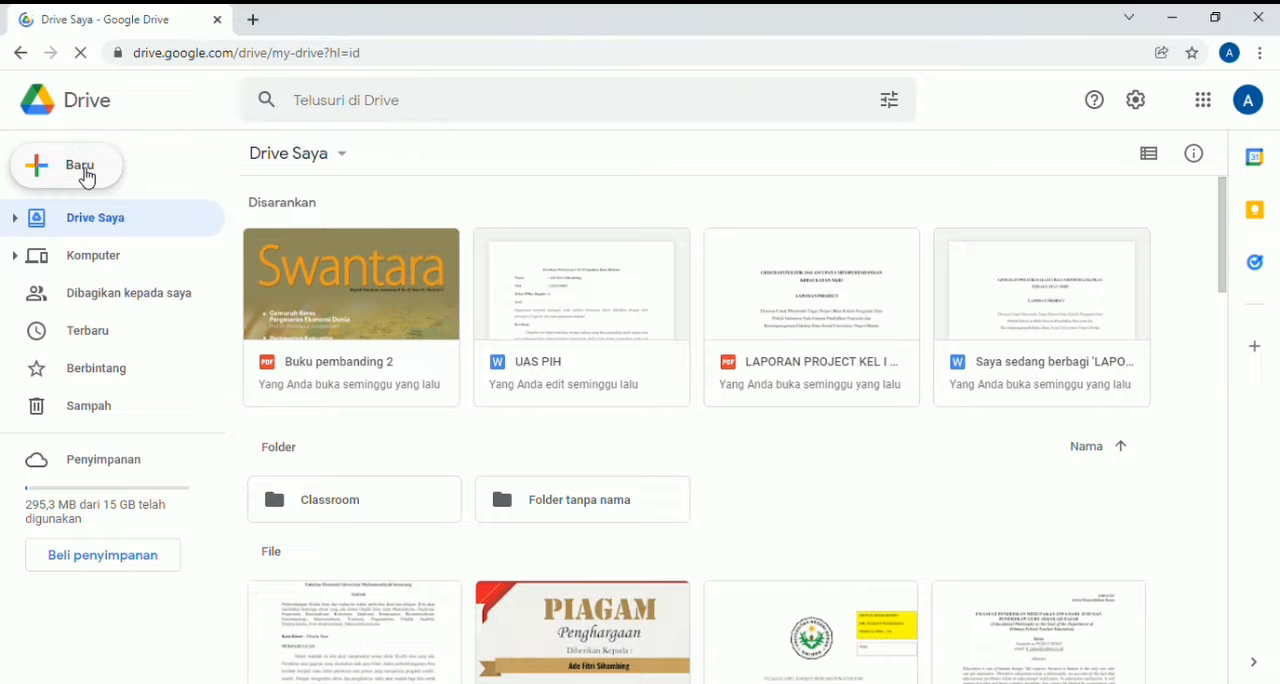
# - Create a new folder named "UAS Pengantar IKN" in My Drive
pyautogui.click(86, 177)
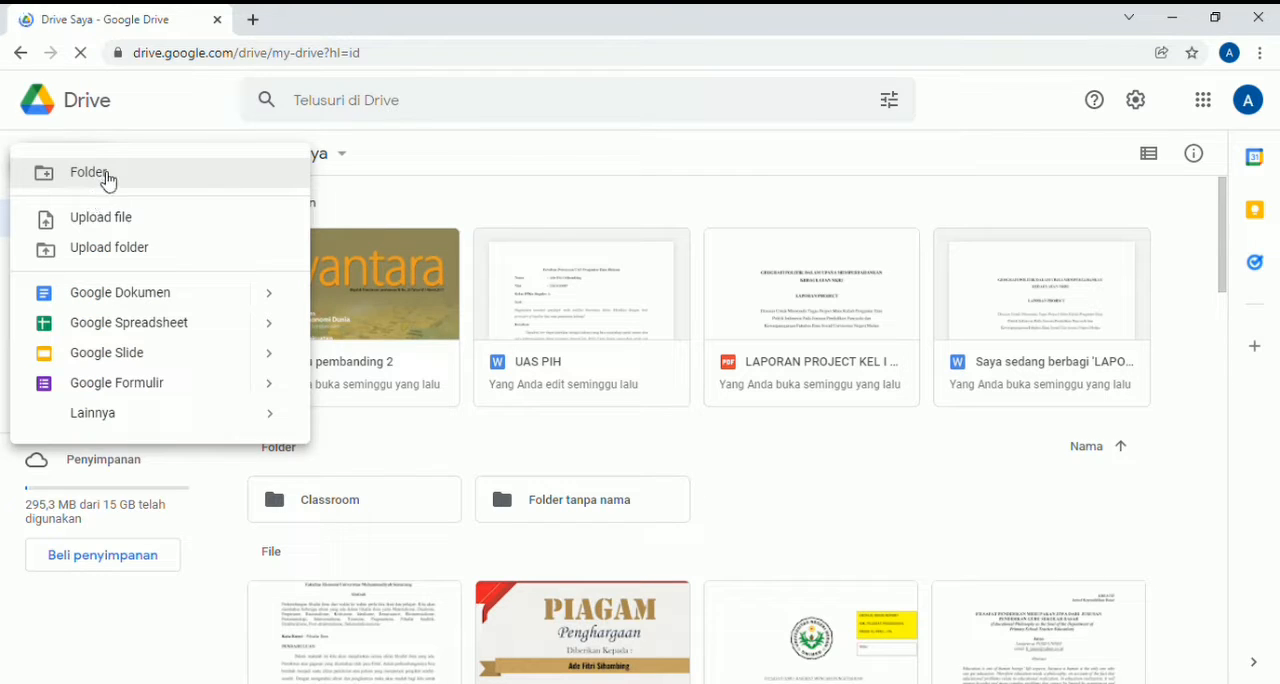
pyautogui.click(90, 174)
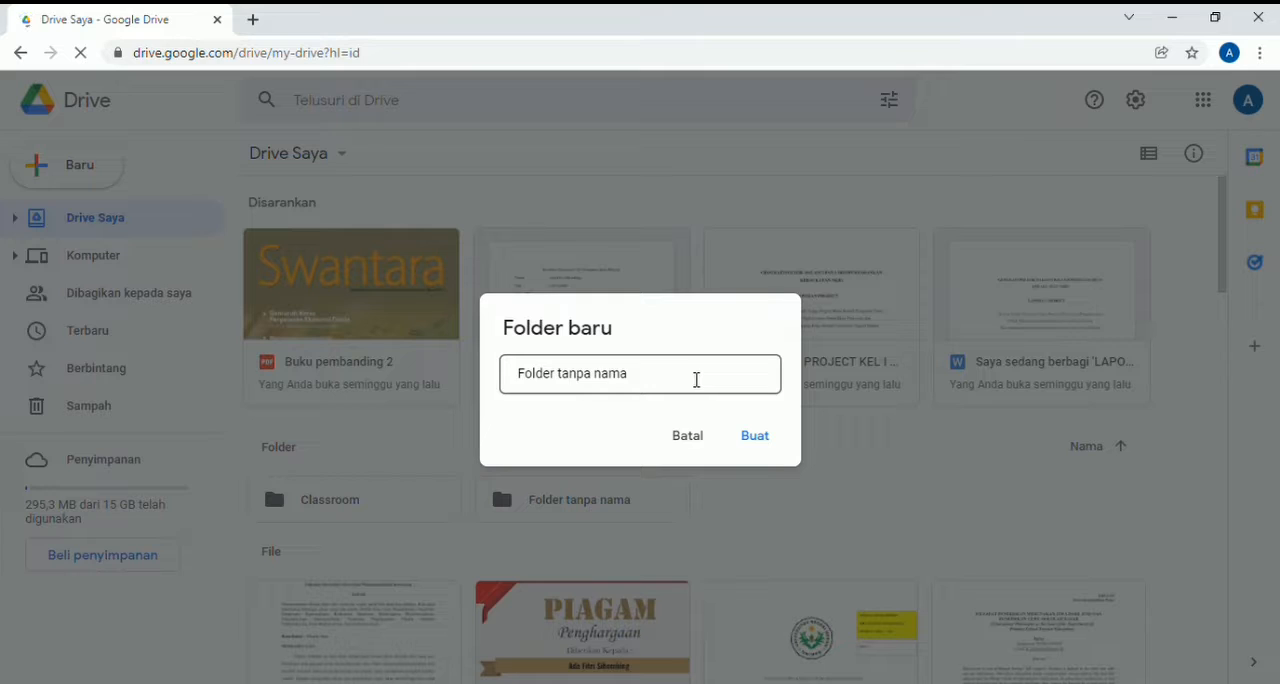
pyautogui.hotkey('ctrl', 'a')
pyautogui.press('BackSpace')
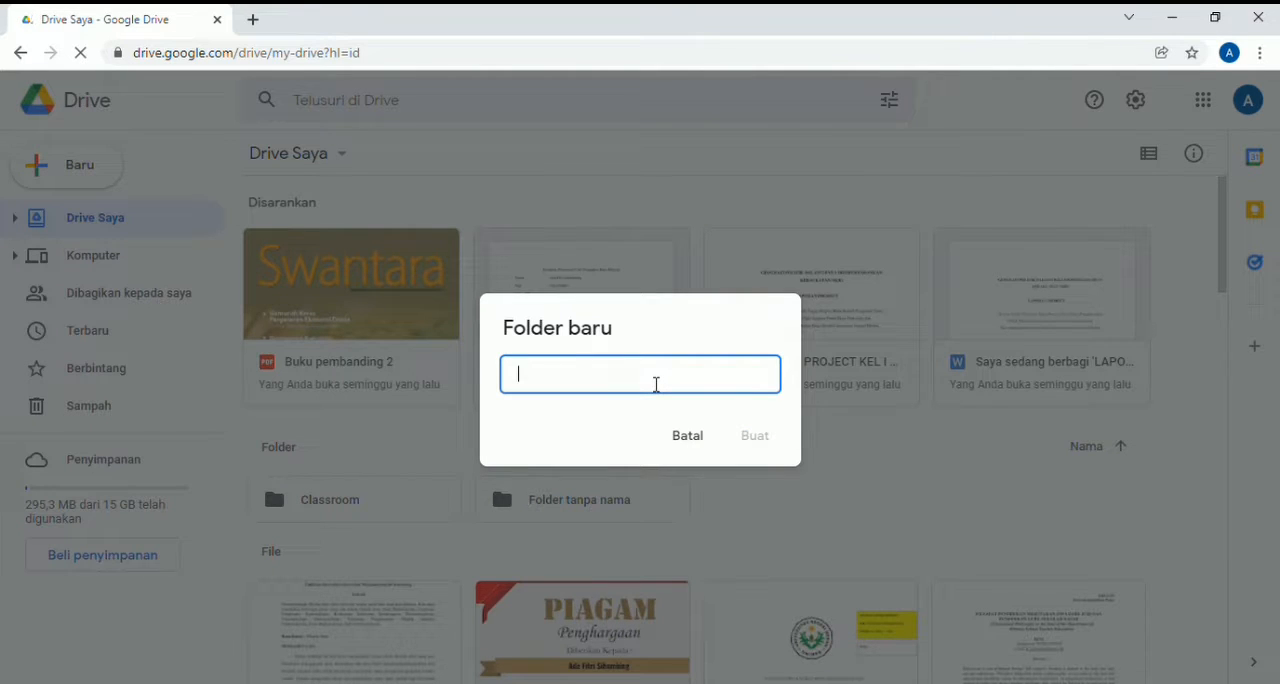
pyautogui.write('UAS')
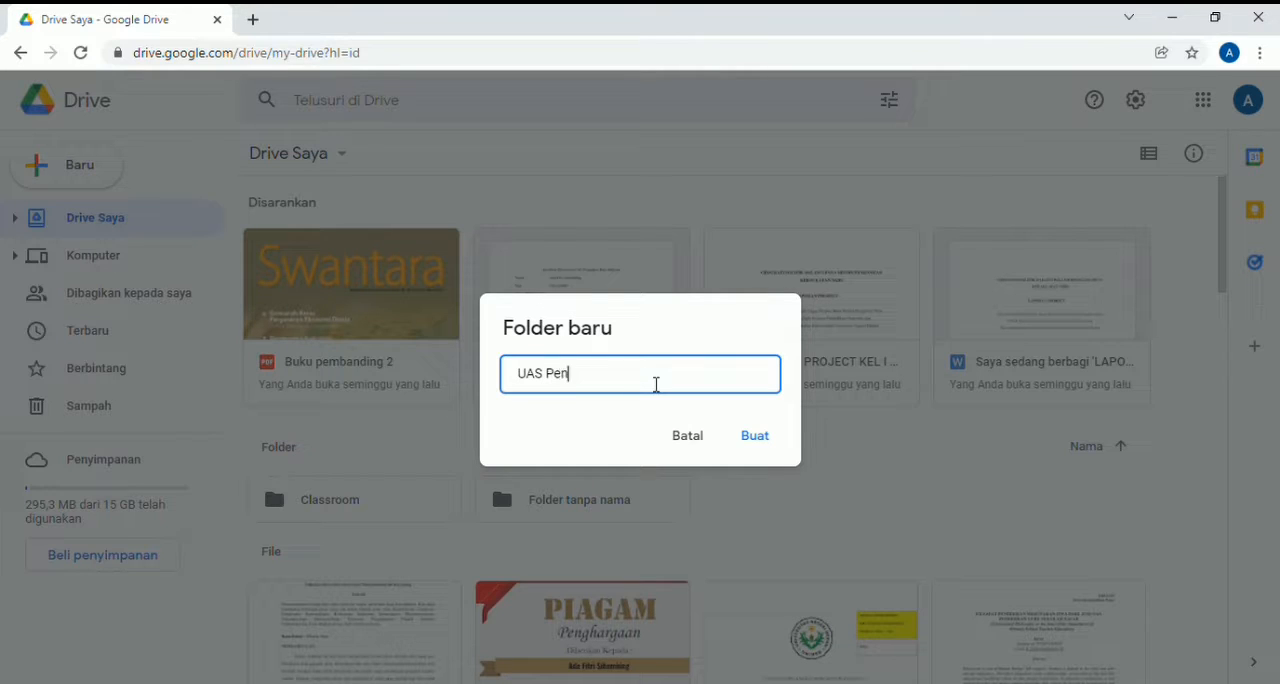
pyautogui.write('Pengantar IKN')
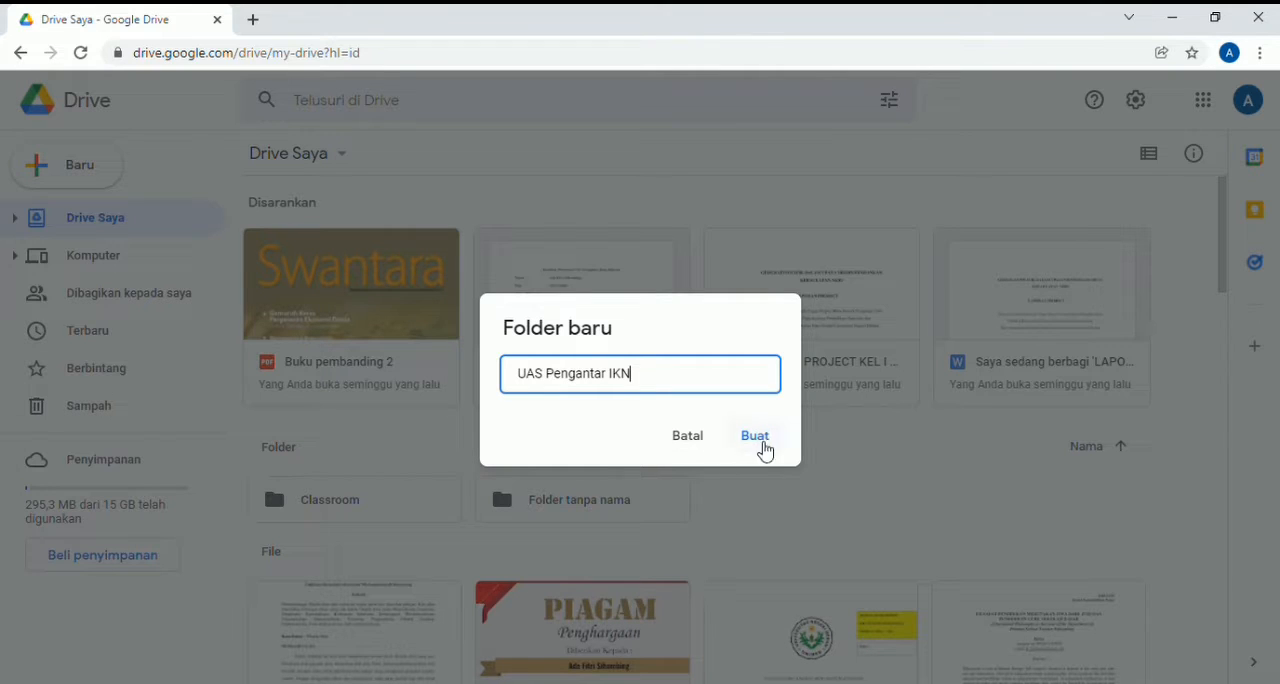
pyautogui.click(755, 437)
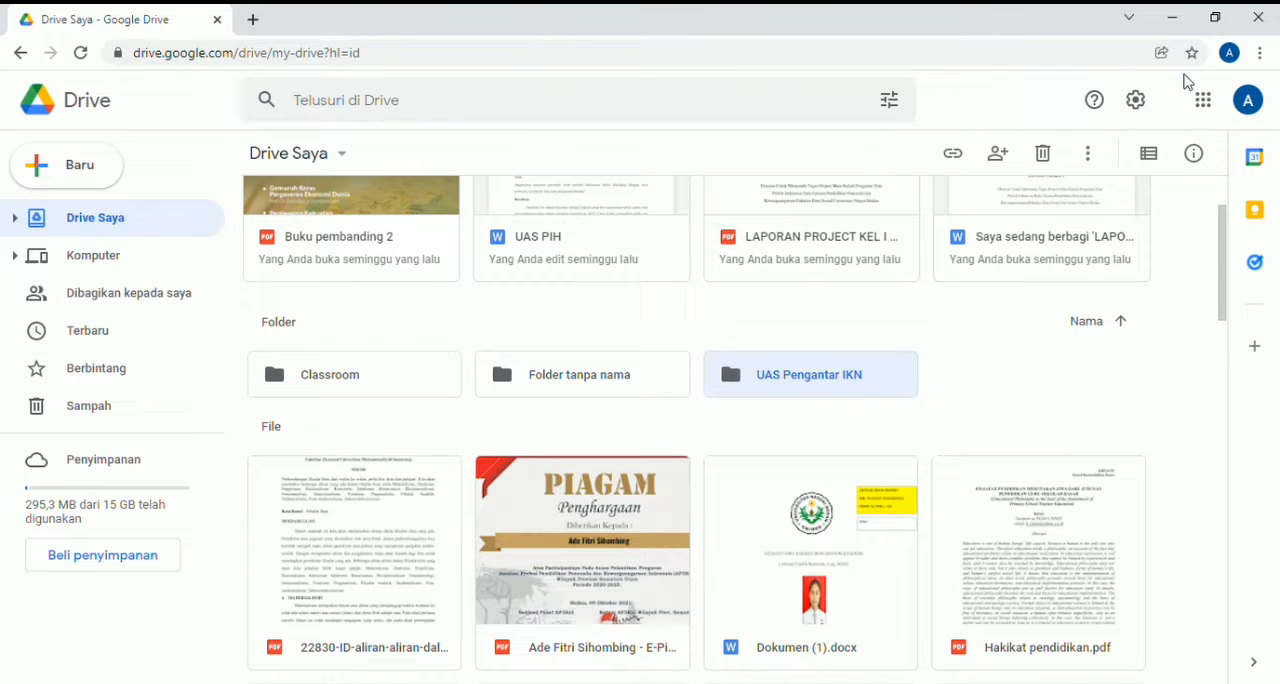
# - Open the UAS Pengantar IKN folder and create a new Google Form inside it
pyautogui.doubleClick(849, 385)
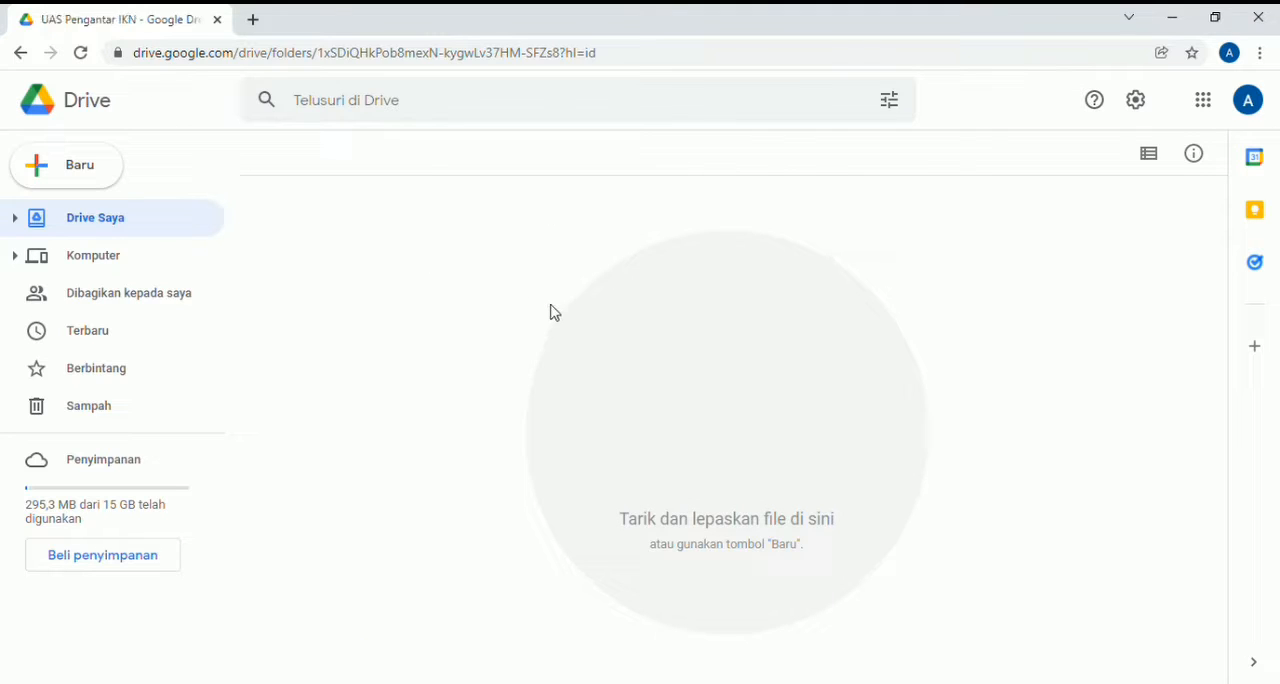
pyautogui.rightClick(612, 237)
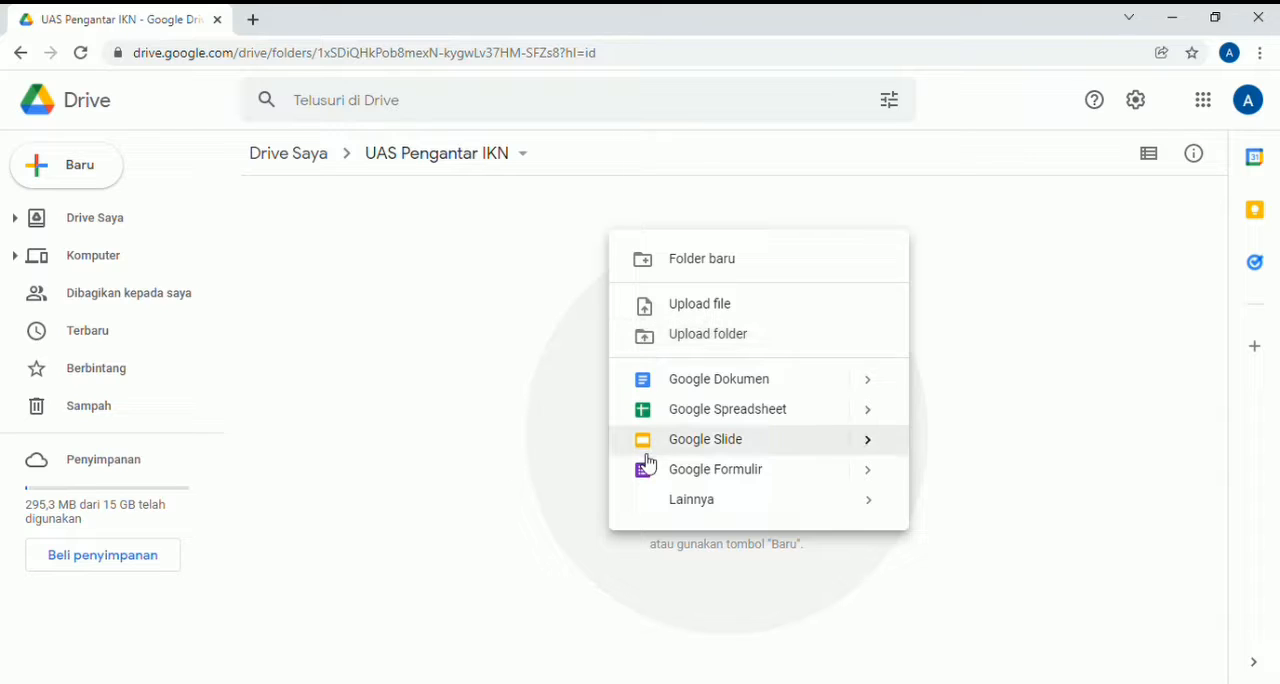
pyautogui.click(760, 471)
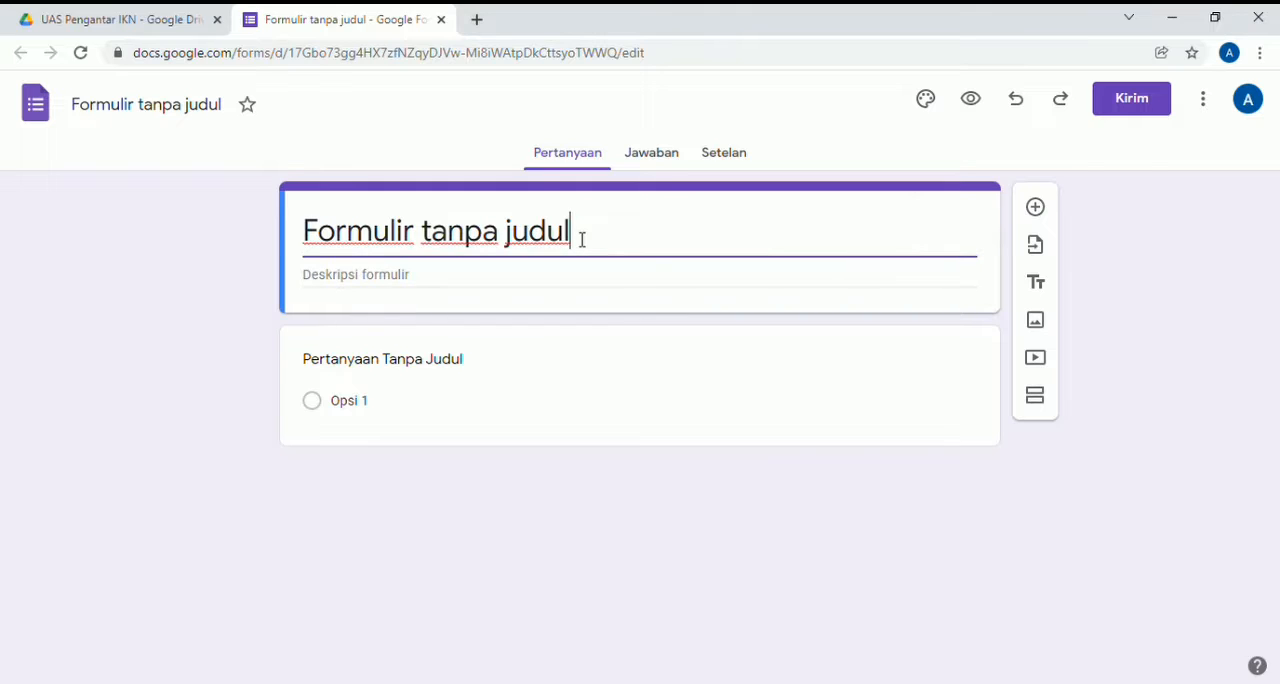
# - Replace the default form title with "Soal UAS Pengantar IKN"
pyautogui.hotkey('ctrl', 'a')
pyautogui.press('BackSpace')
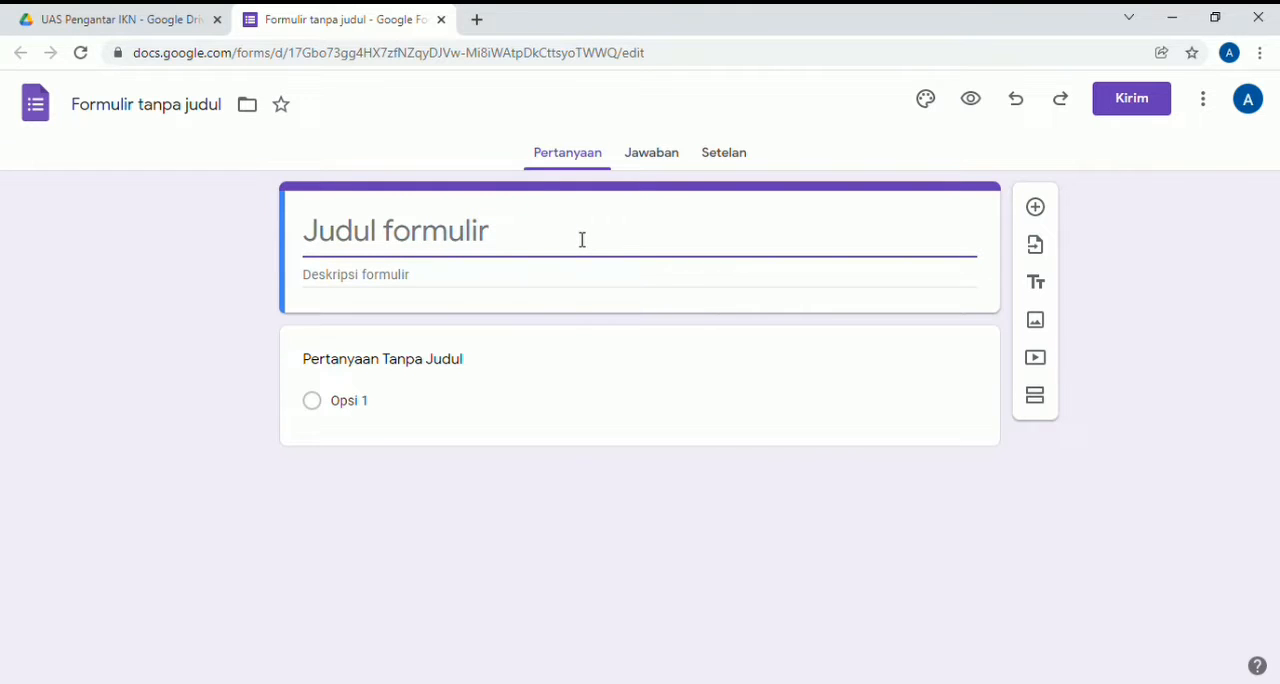
pyautogui.write('Soal UAS ')
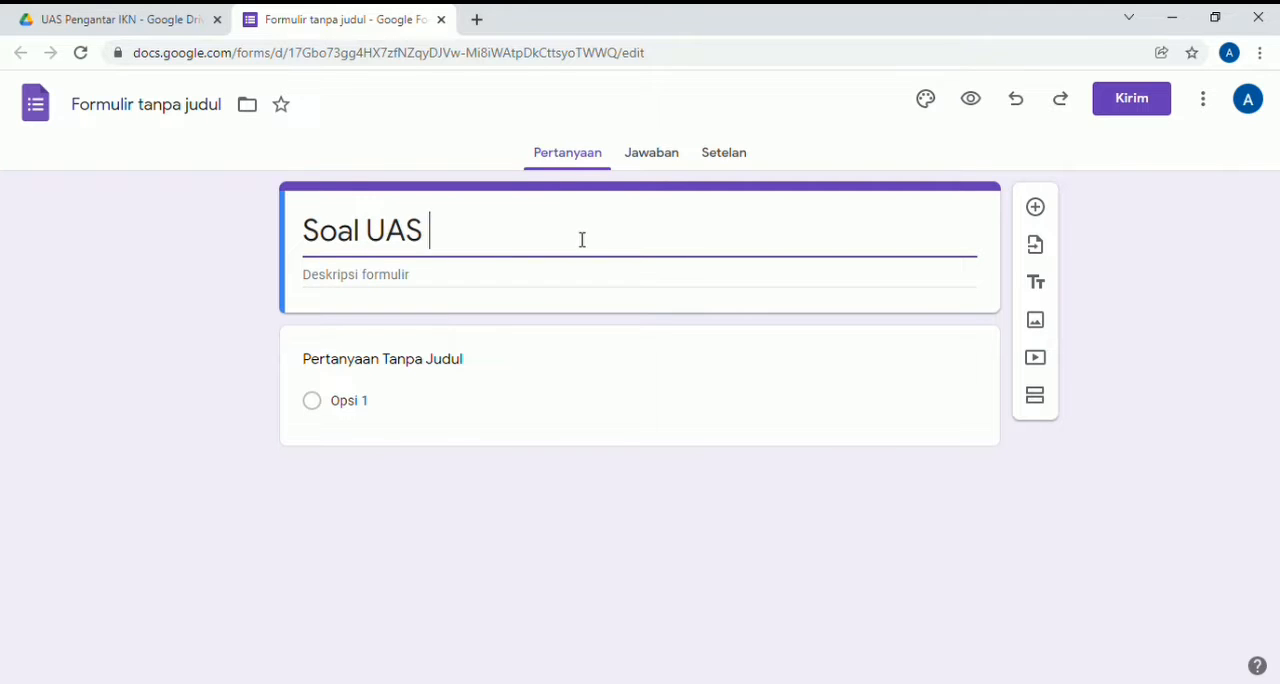
pyautogui.write('p')
pyautogui.press('BackSpace')
pyautogui.write('O')
pyautogui.press('BackSpace')
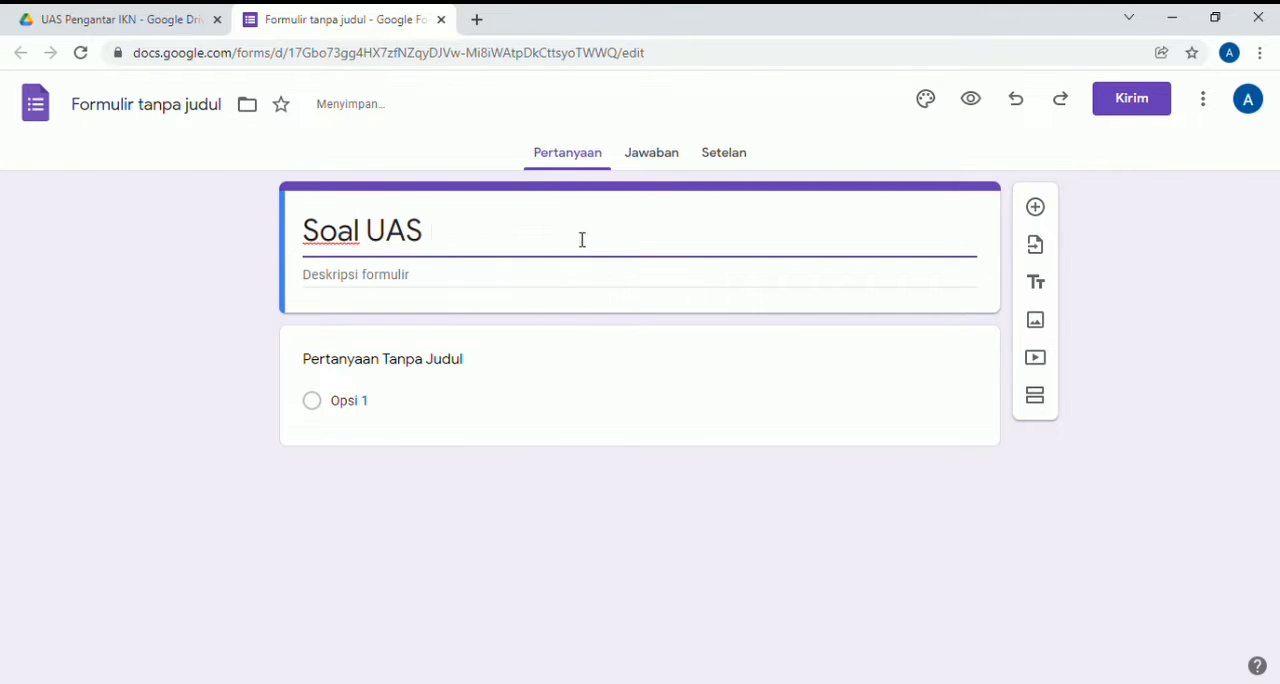
pyautogui.write('Pengantar IKN')
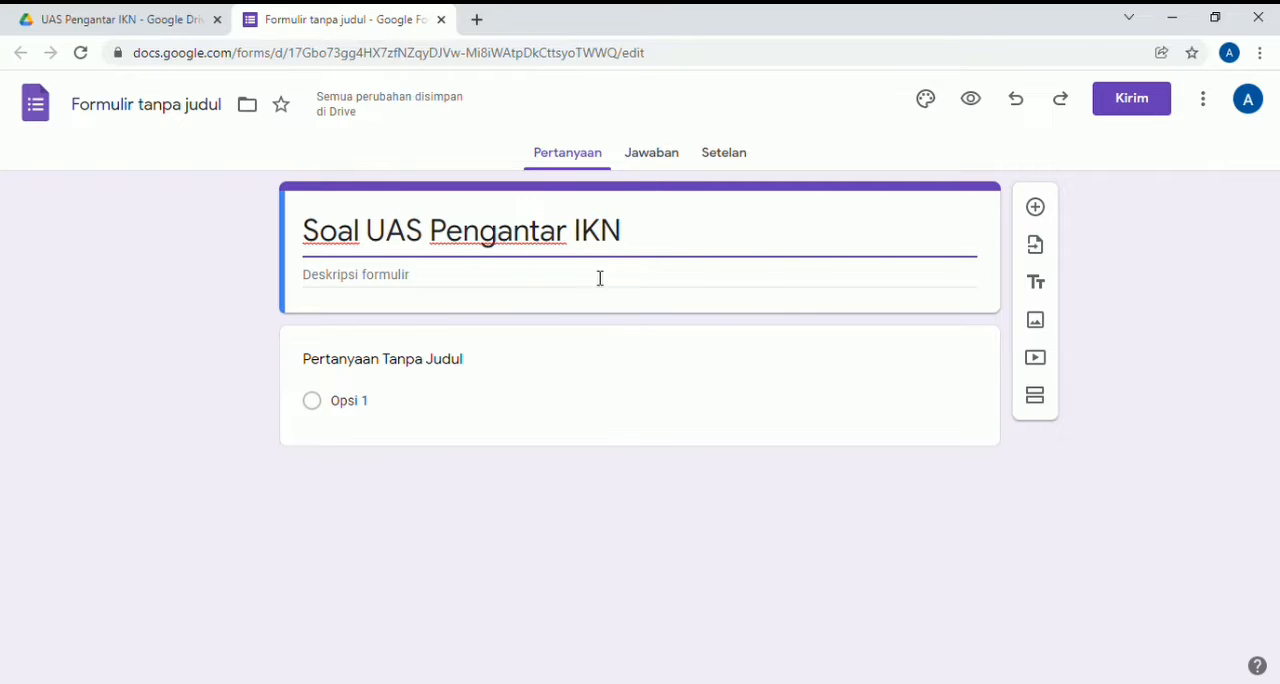
# - Enter the form description "Kerjakan soal dengan benar dan jujur"
pyautogui.click(432, 279)
pyautogui.write('Ke')
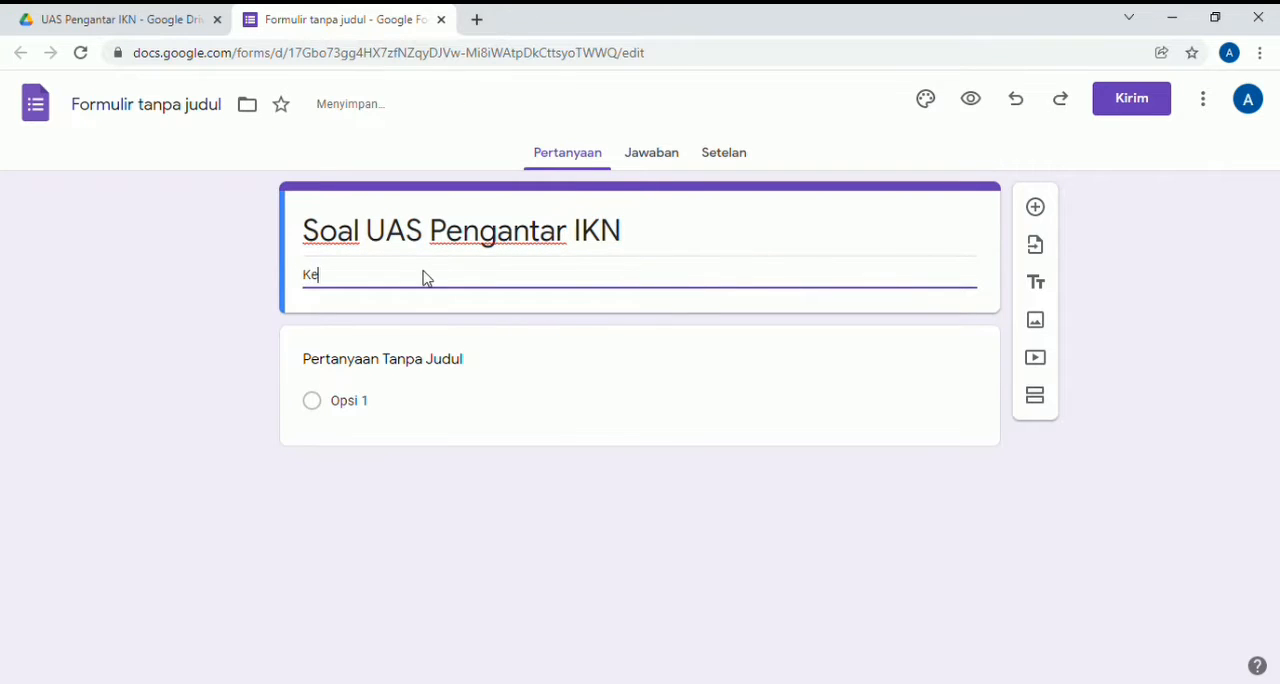
pyautogui.write('rjakan soal de')
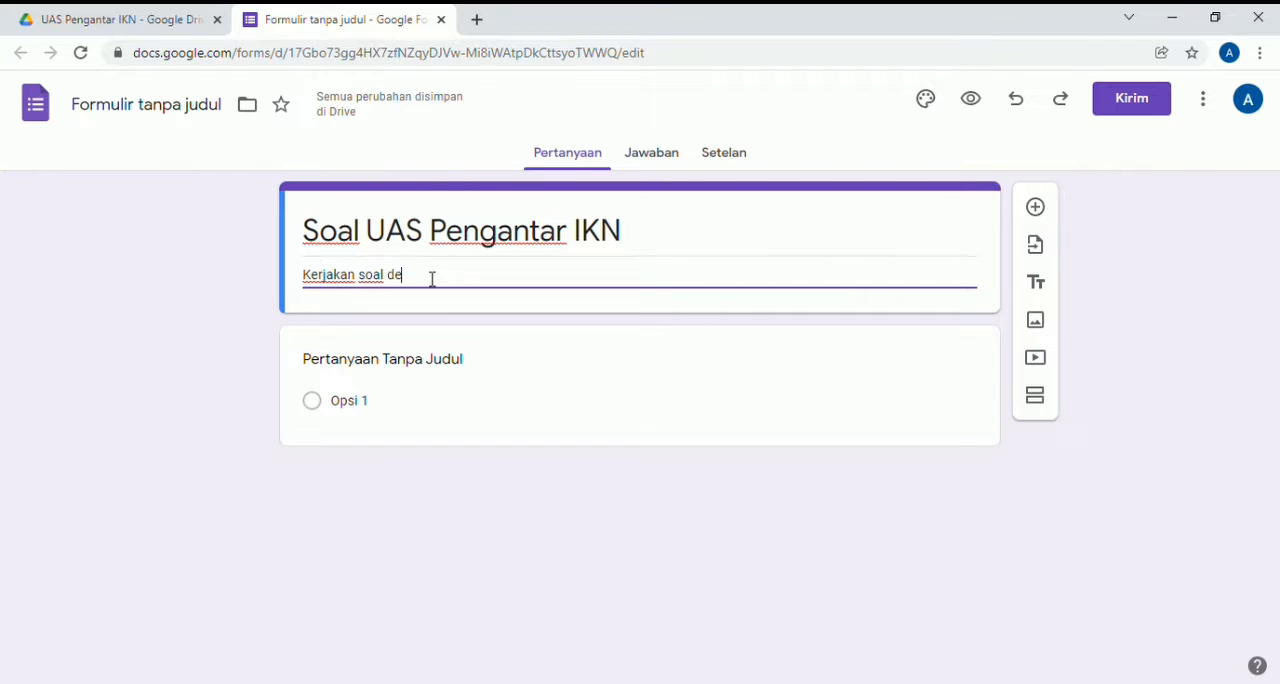
pyautogui.write('ngan benar dan juju')
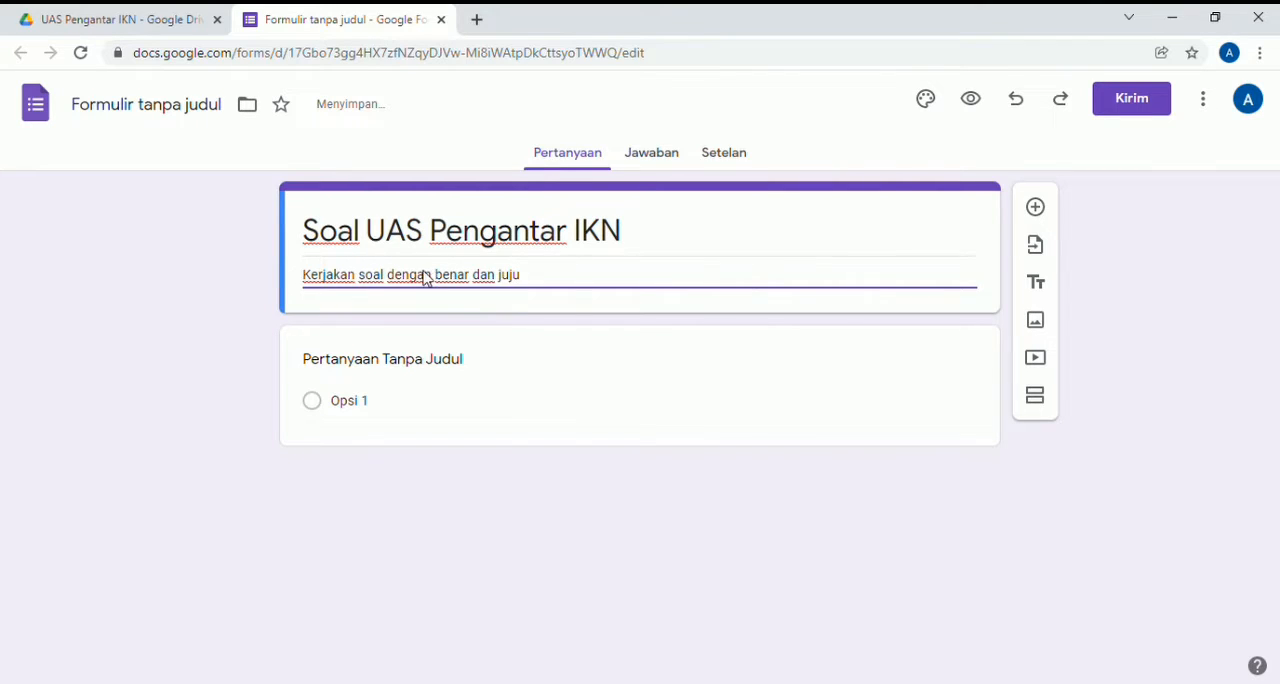
pyautogui.write('r')
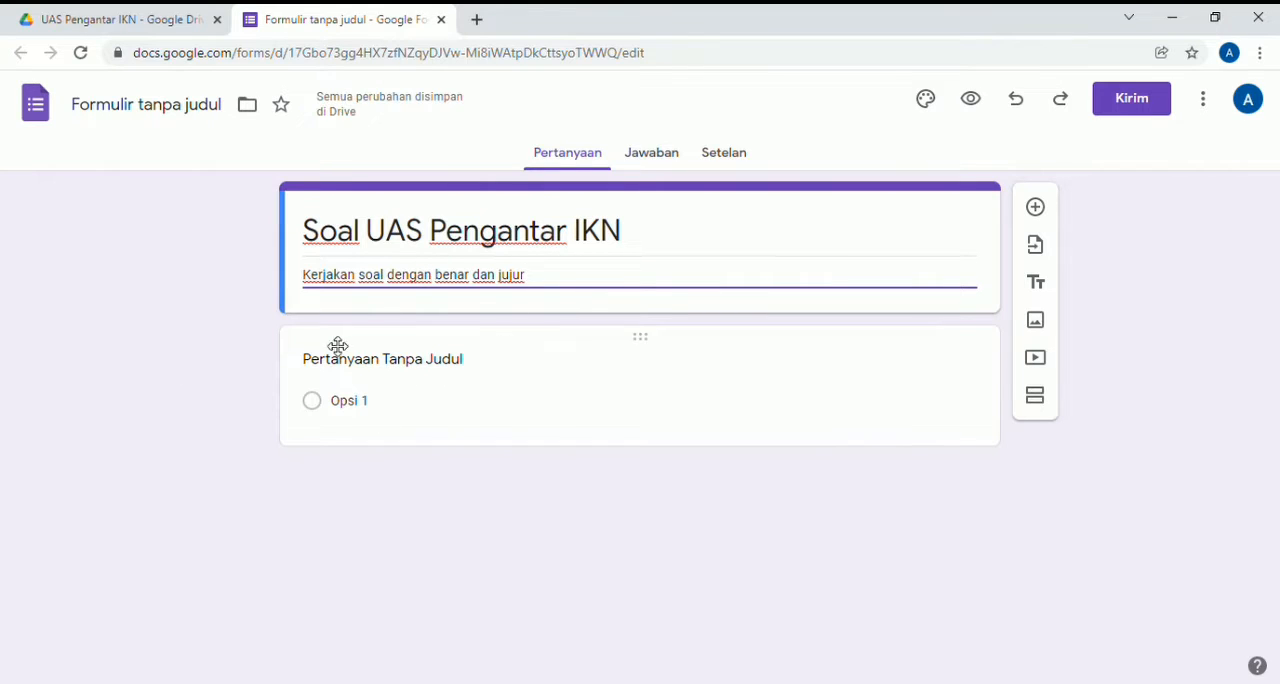
# - Make the form a quiz in its settings and turn off respondents' view of missed questions and correct answers
pyautogui.click(751, 163)
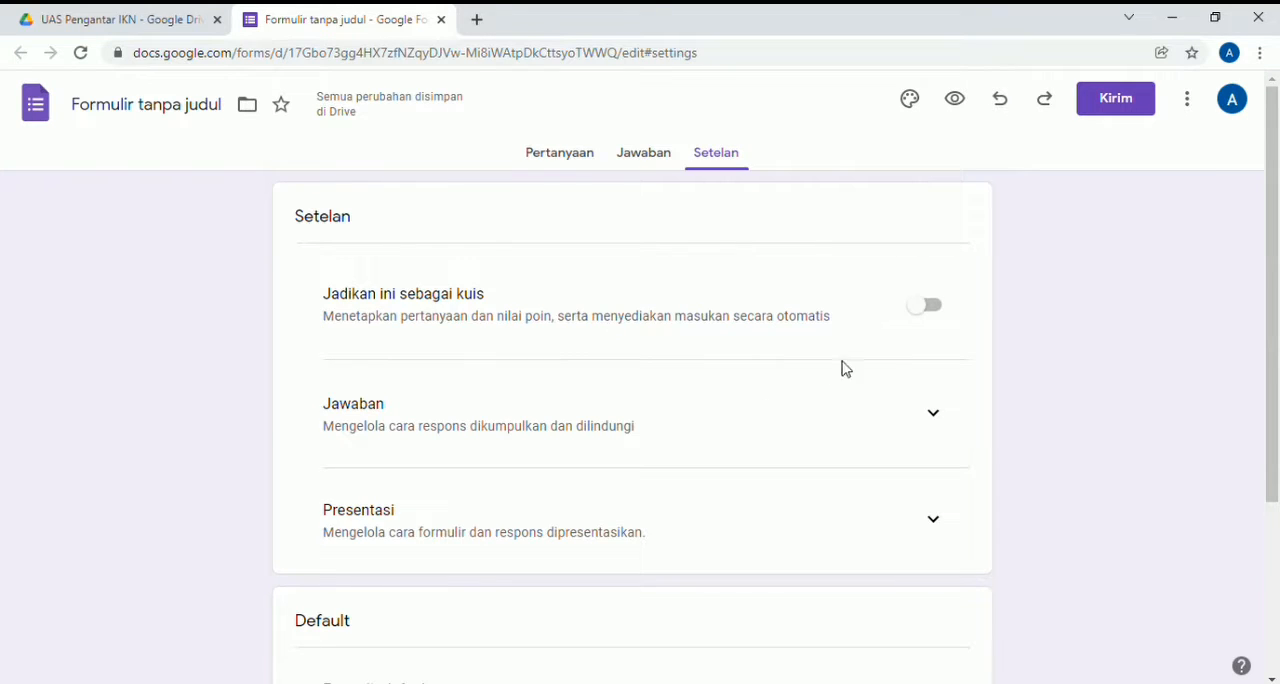
pyautogui.click(929, 306)
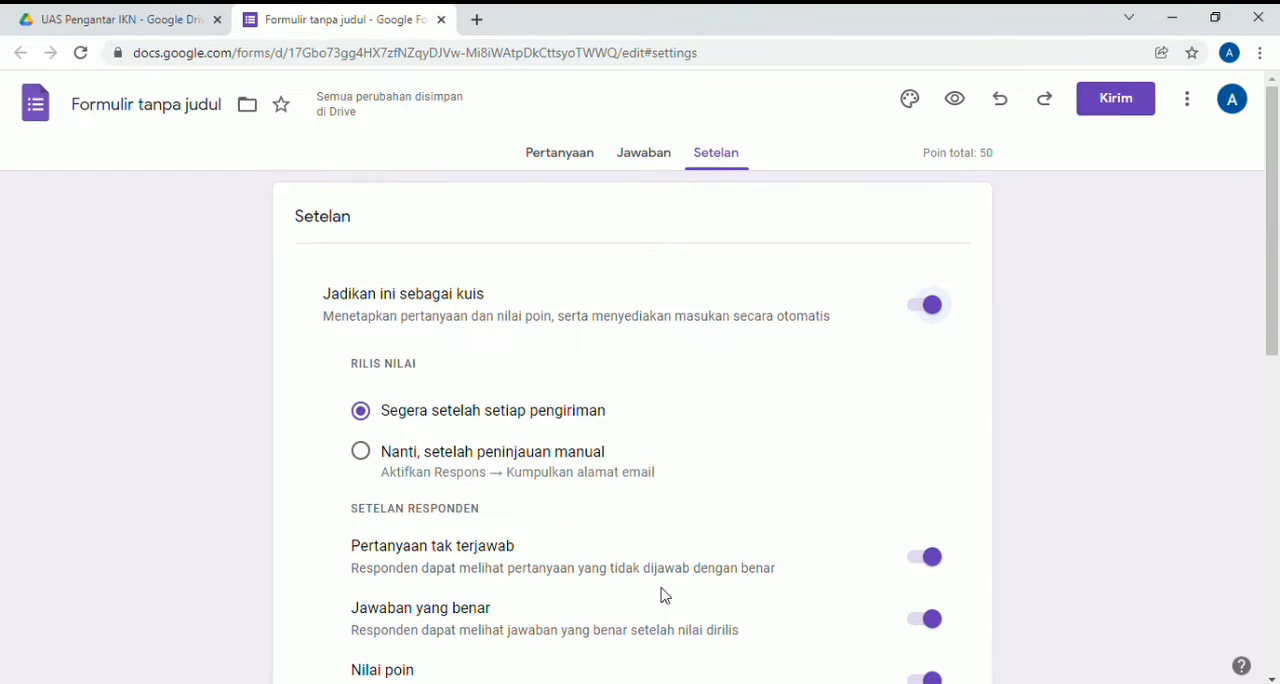
pyautogui.scroll(-3, 808, 577)
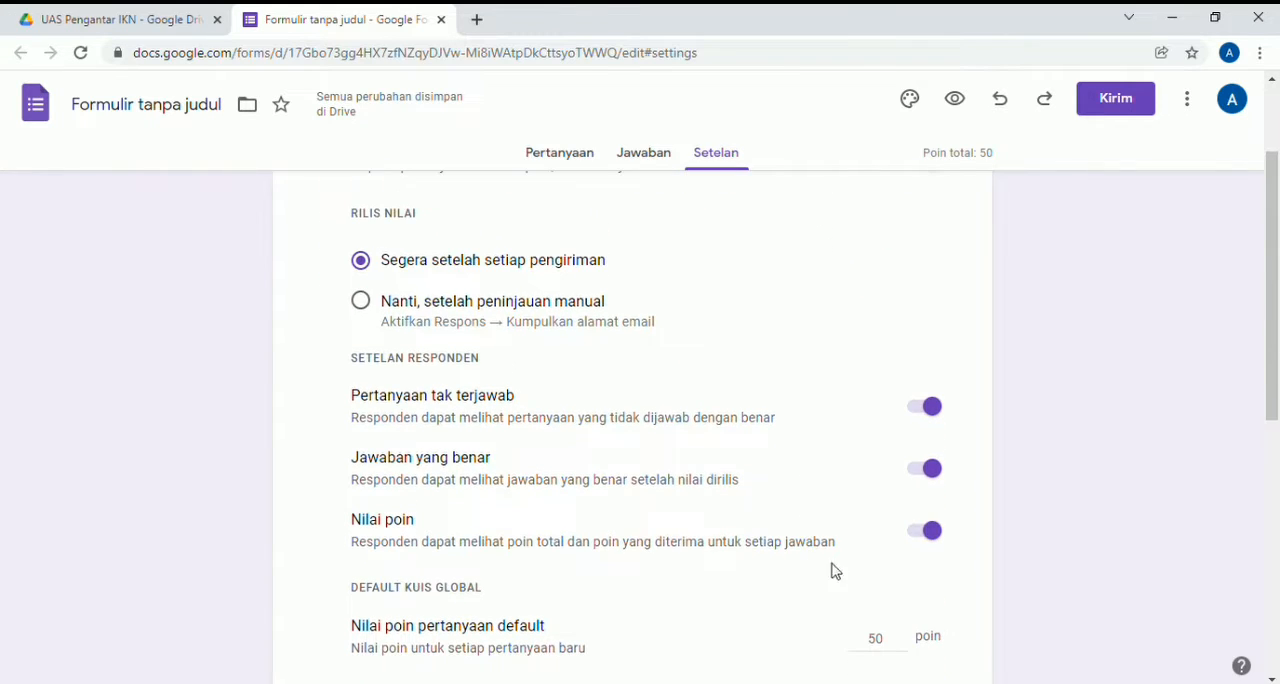
pyautogui.click(932, 410)
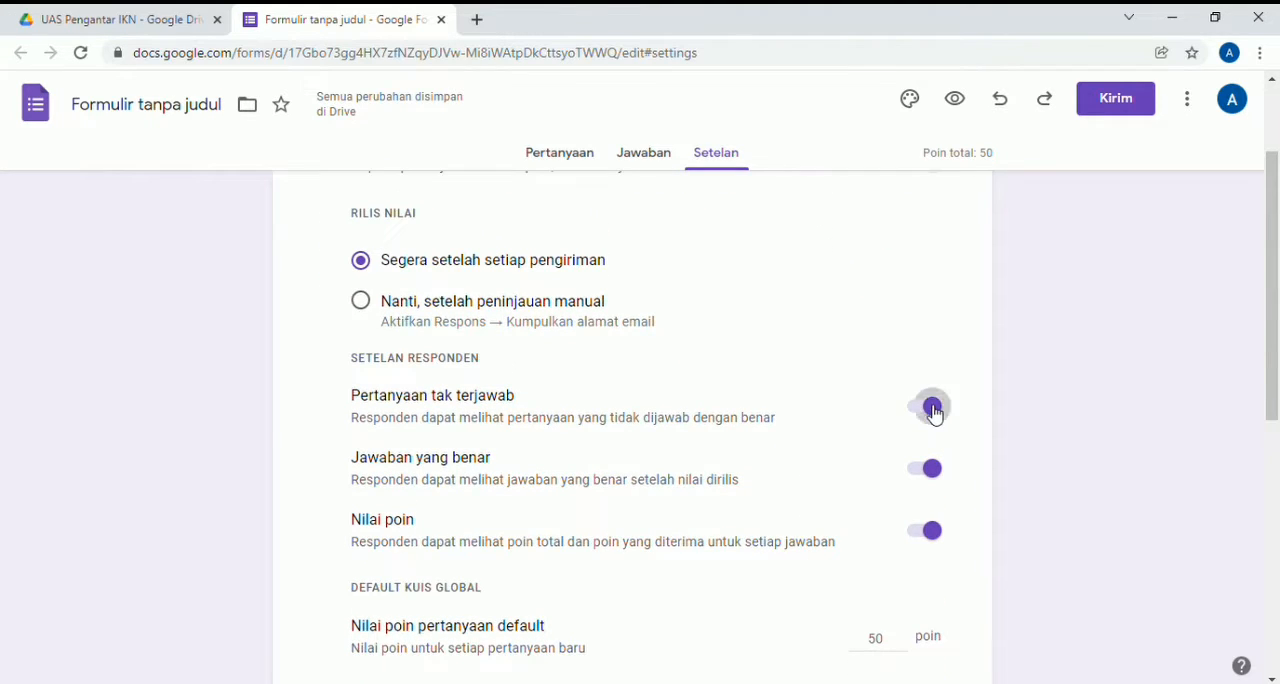
pyautogui.click(933, 470)
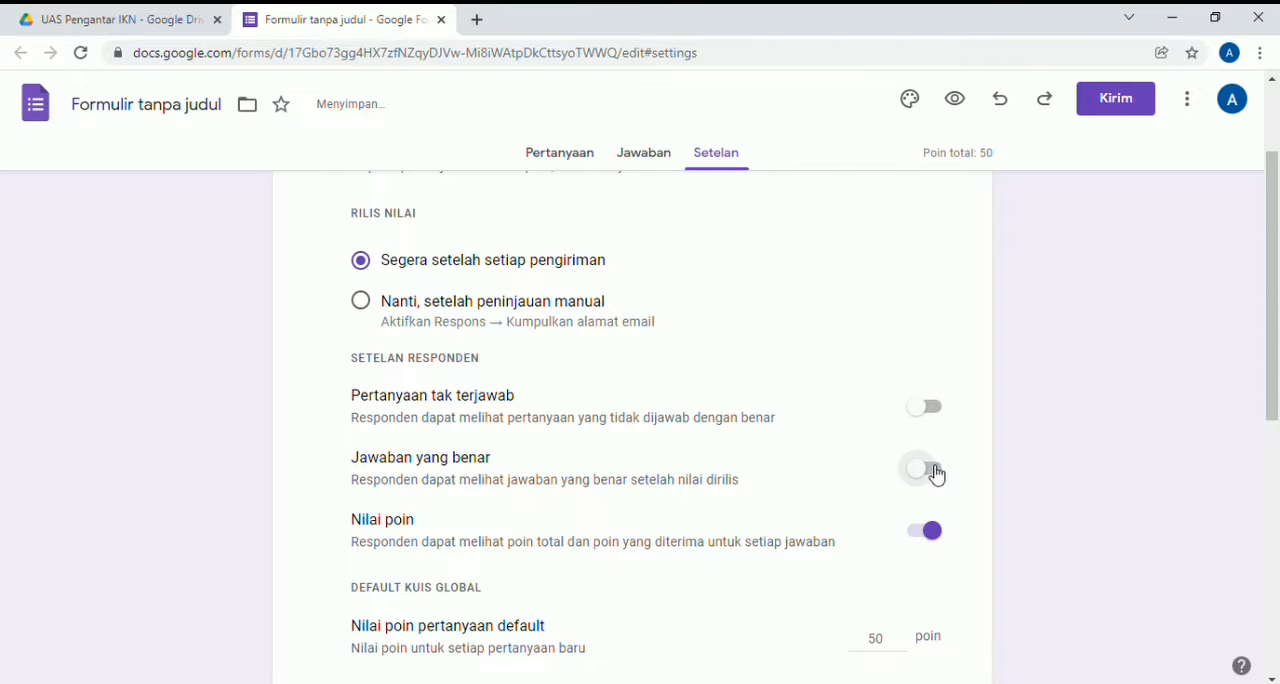
# - Limit each respondent to one response (Batasi ke 1 jawaban) in the Jawaban settings
pyautogui.scroll(-3, 755, 601)
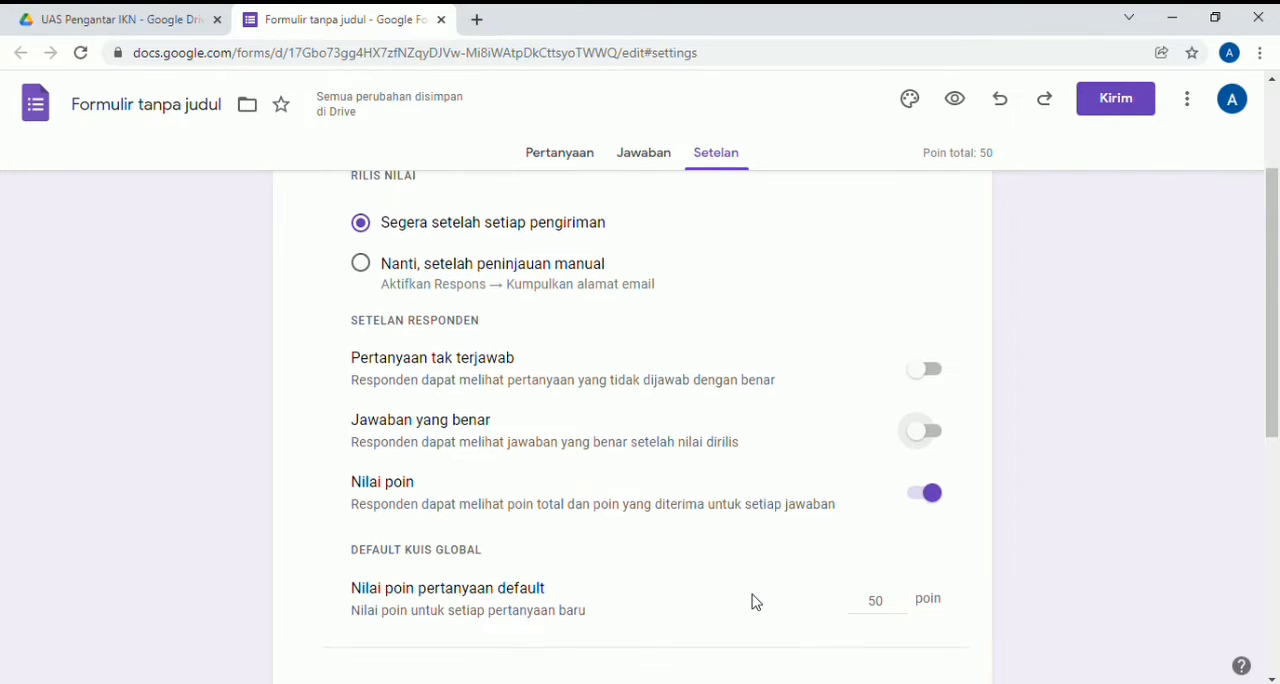
pyautogui.scroll(-1, 755, 601)
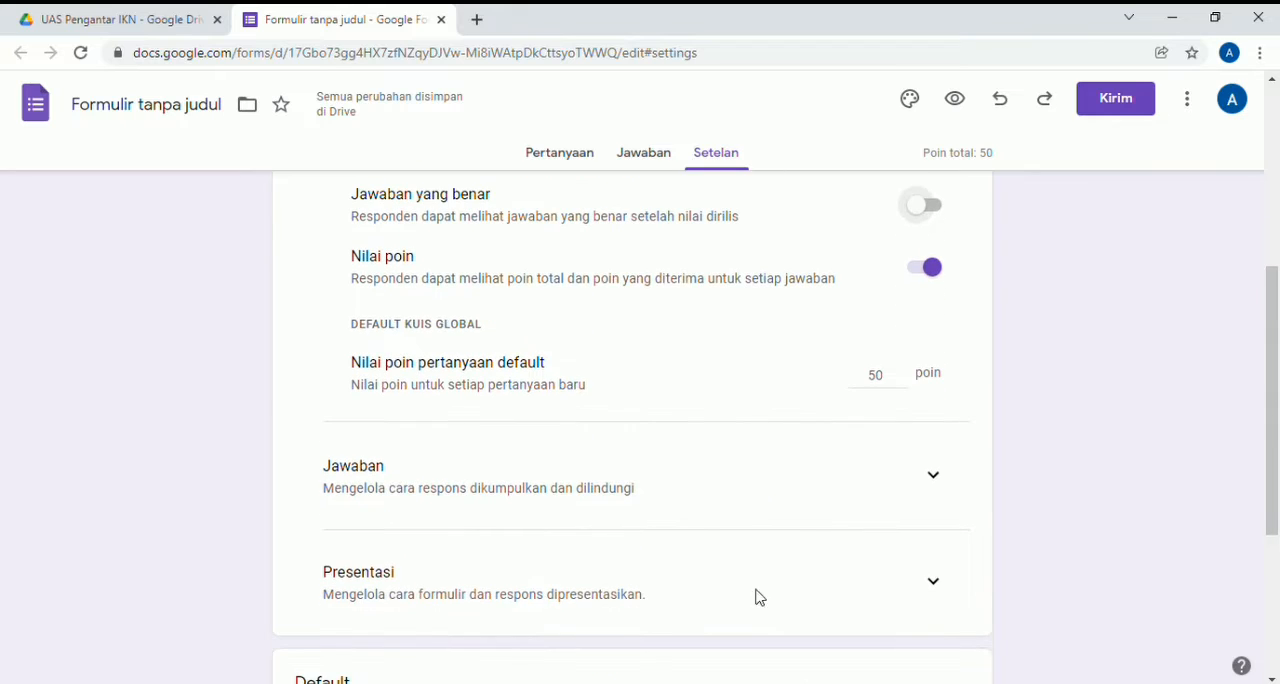
pyautogui.doubleClick(896, 379)
pyautogui.press('BackSpace')
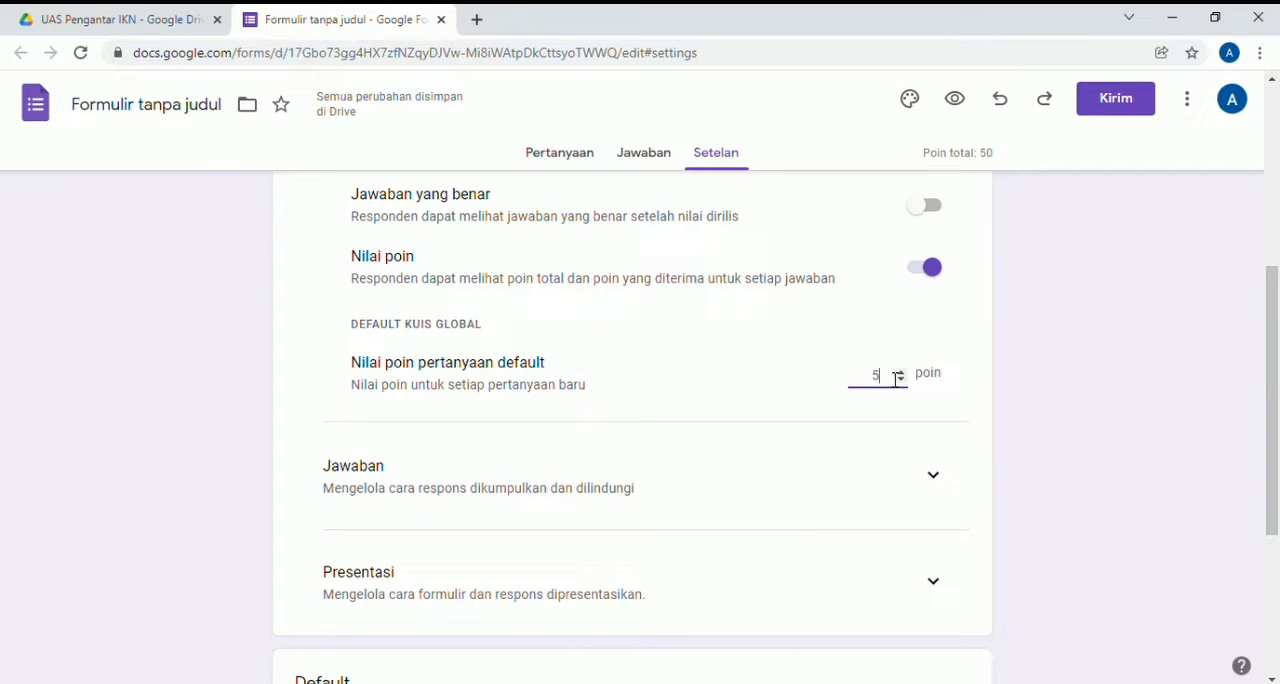
pyautogui.click(940, 489)
pyautogui.scroll(-3, 938, 489)
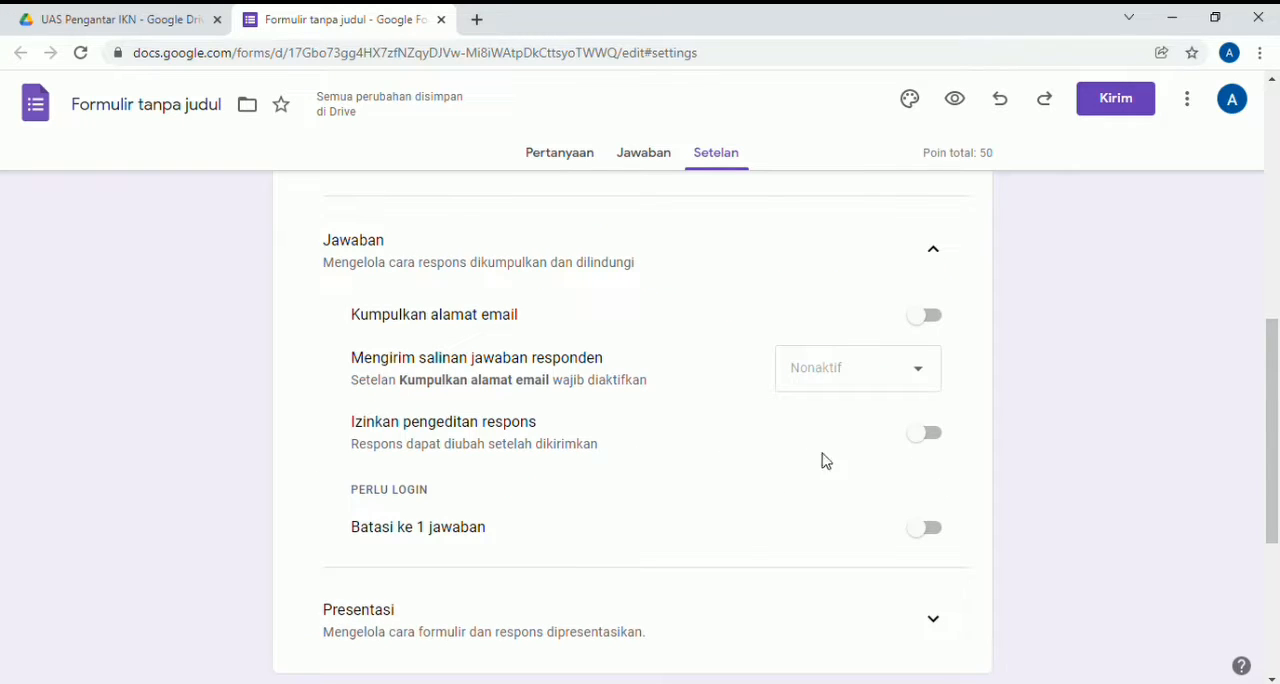
pyautogui.click(935, 540)
# - Turn on shuffled question order (Acak urutan pertanyaan) in the Presentasi settings
pyautogui.scroll(-2, 930, 538)
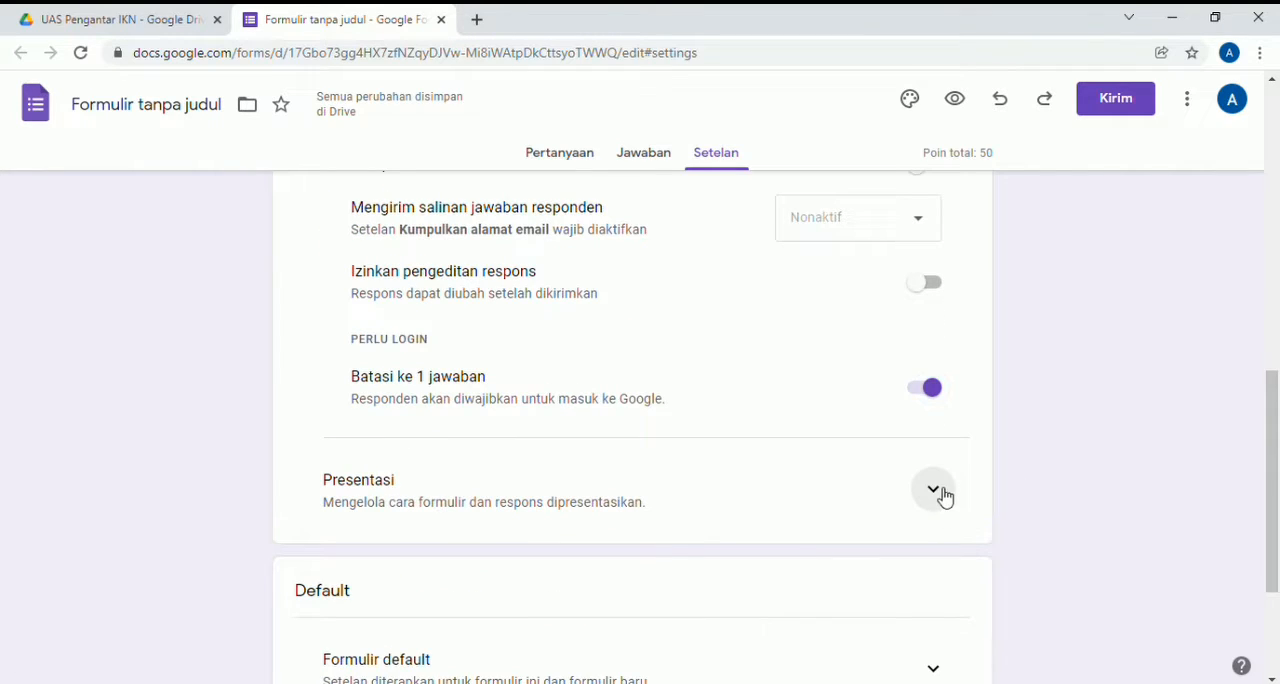
pyautogui.click(934, 490)
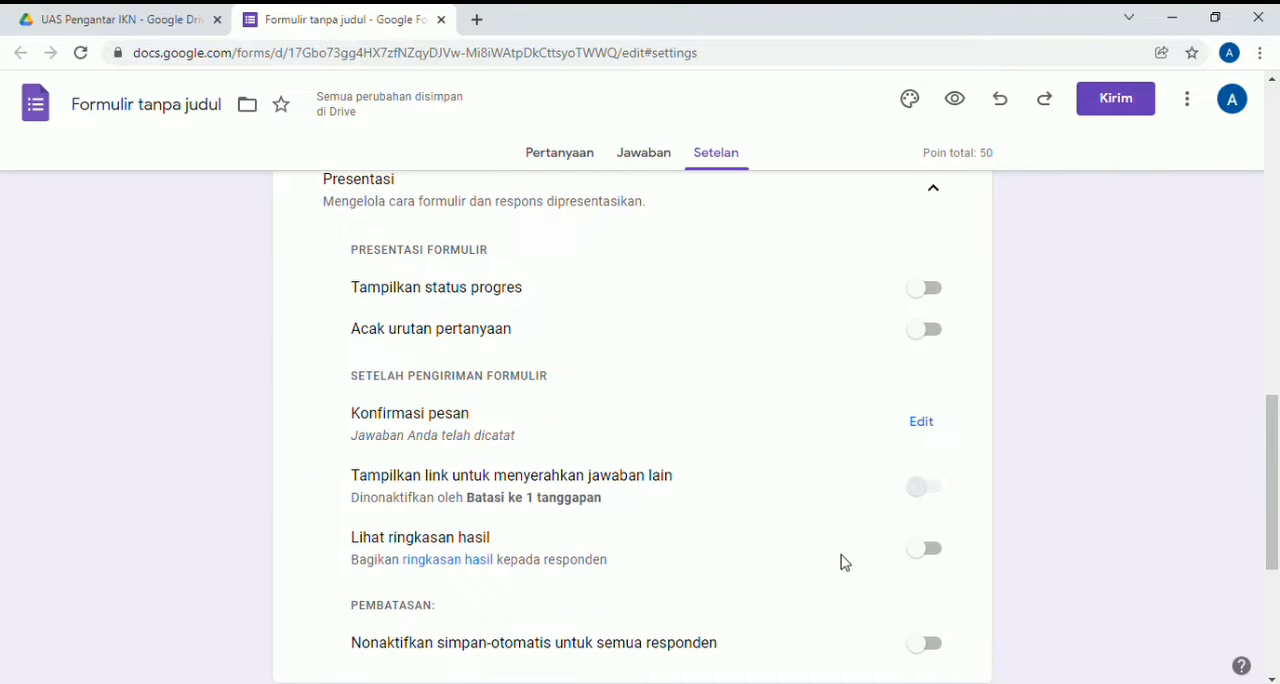
pyautogui.click(932, 336)
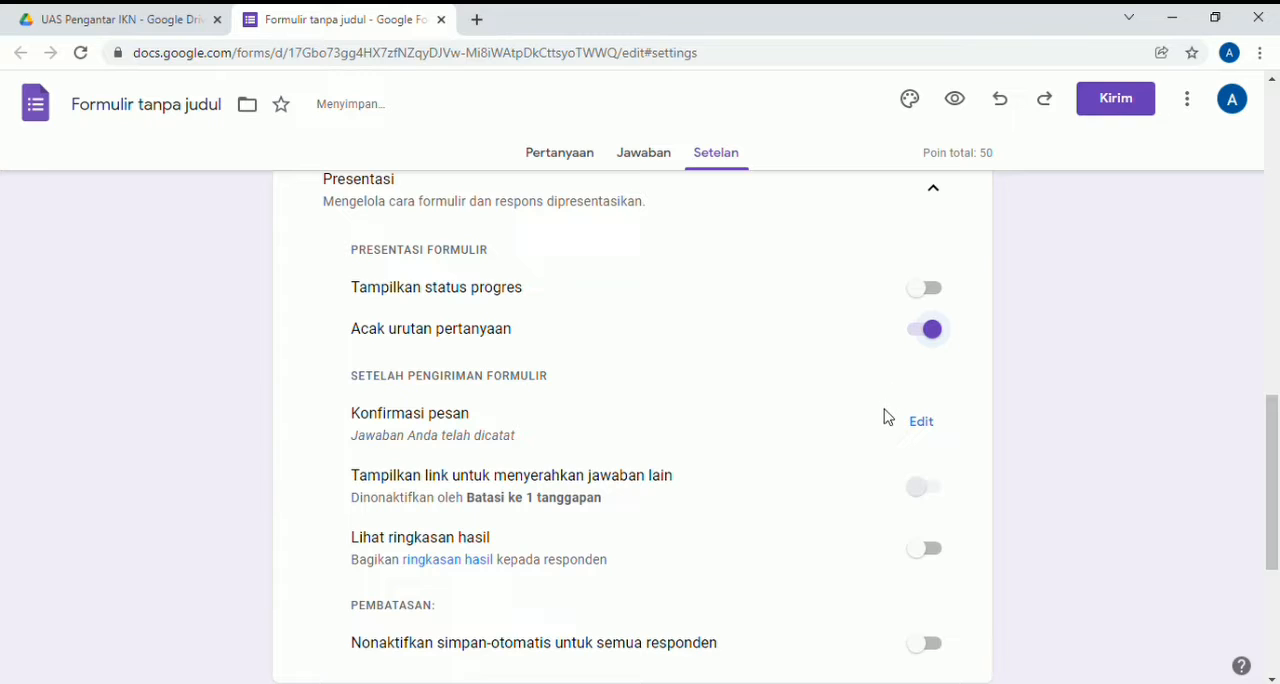
# - Set the form's confirmation message to "pengiriman telah berhasil" and save it
pyautogui.click(923, 425)
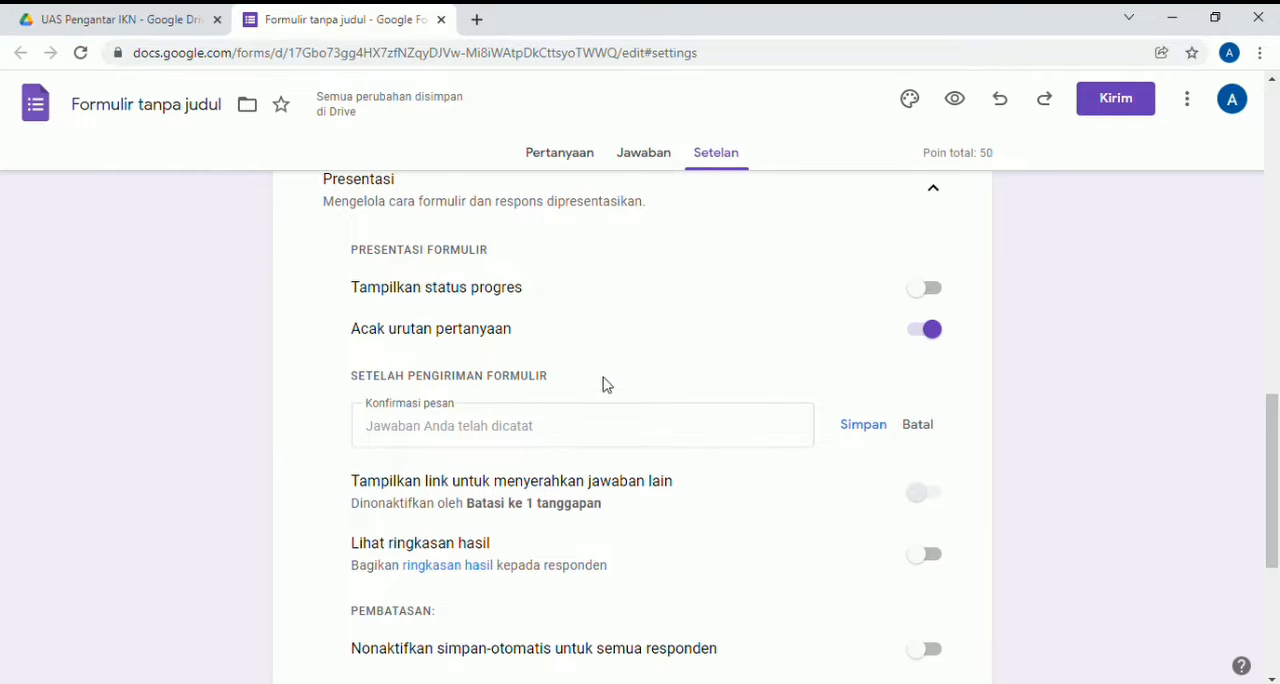
pyautogui.click(564, 425)
pyautogui.write('peng')
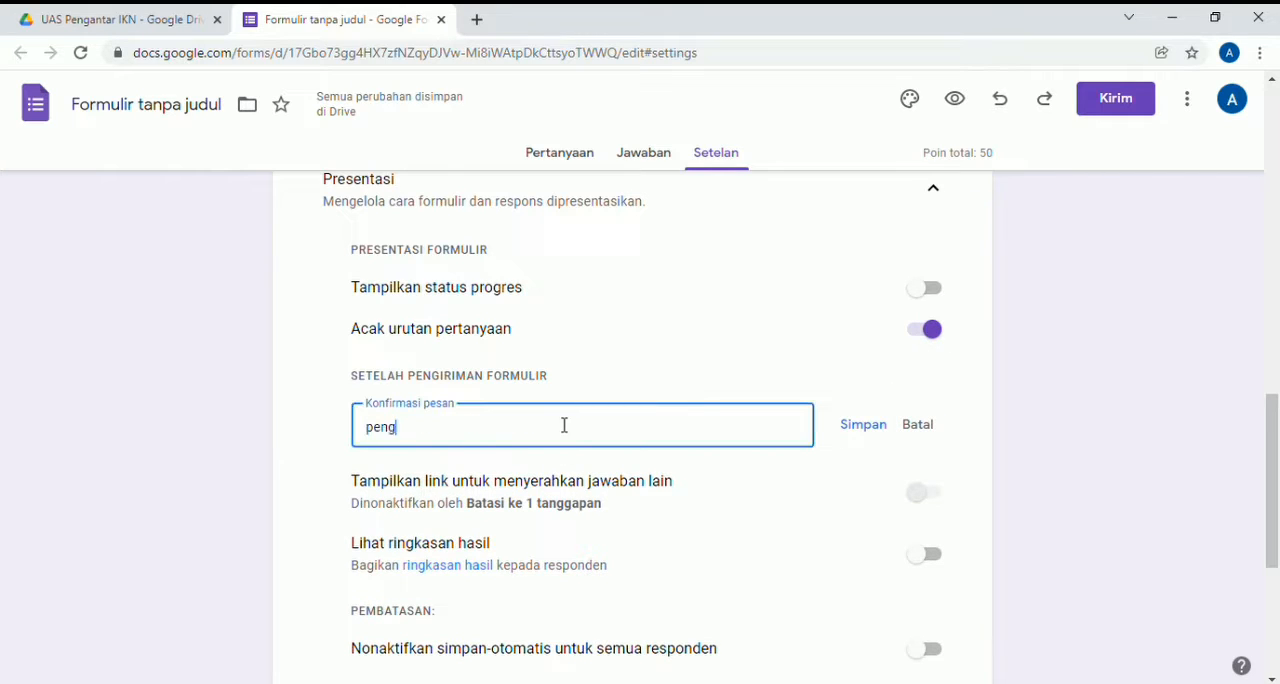
pyautogui.write('iriman telah ber')
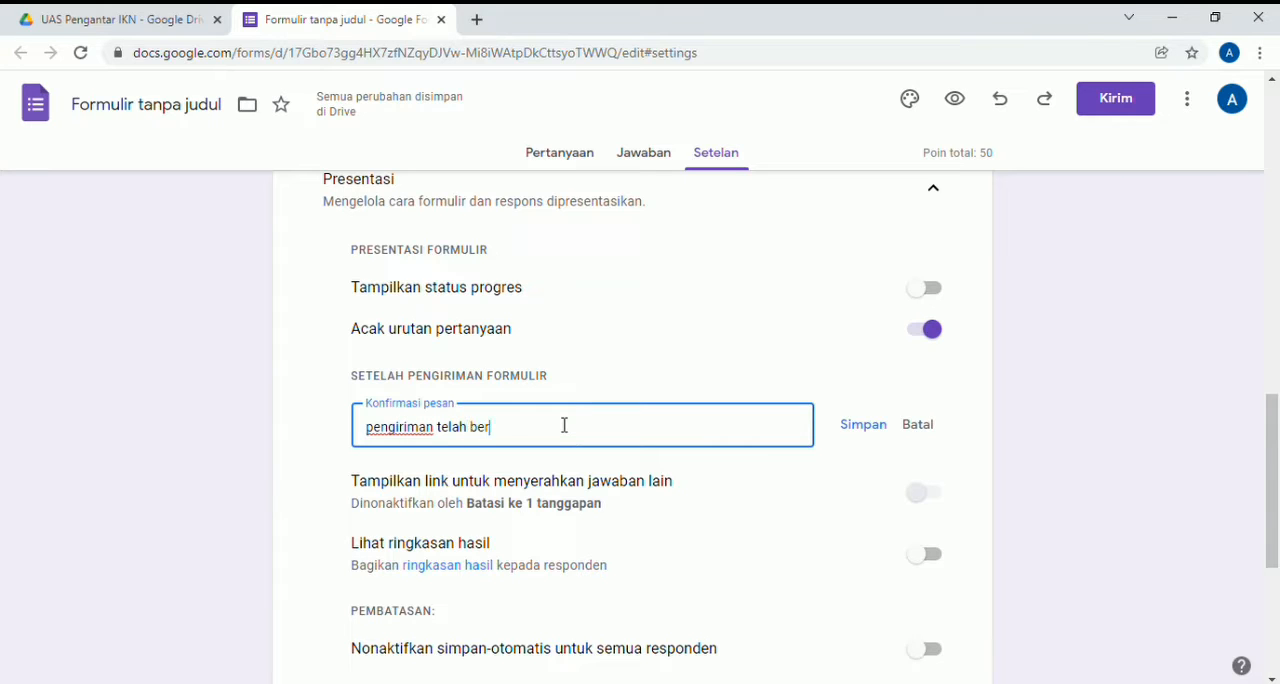
pyautogui.write('hasil')
pyautogui.click(866, 430)
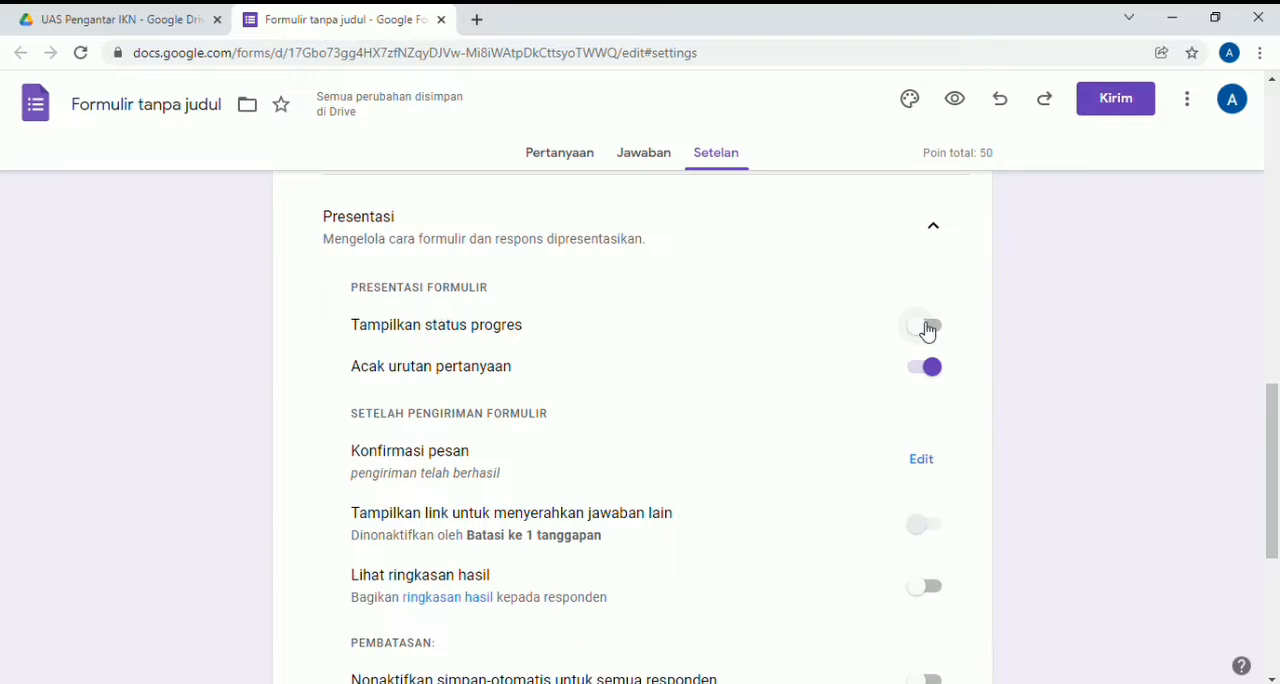
# - Turn on Tampilkan status progres and disable autosave for all respondents (Nonaktifkan simpan-otomatis untuk semua responden) in the Presentasi settings
pyautogui.click(928, 328)
pyautogui.scroll(-2, 912, 421)
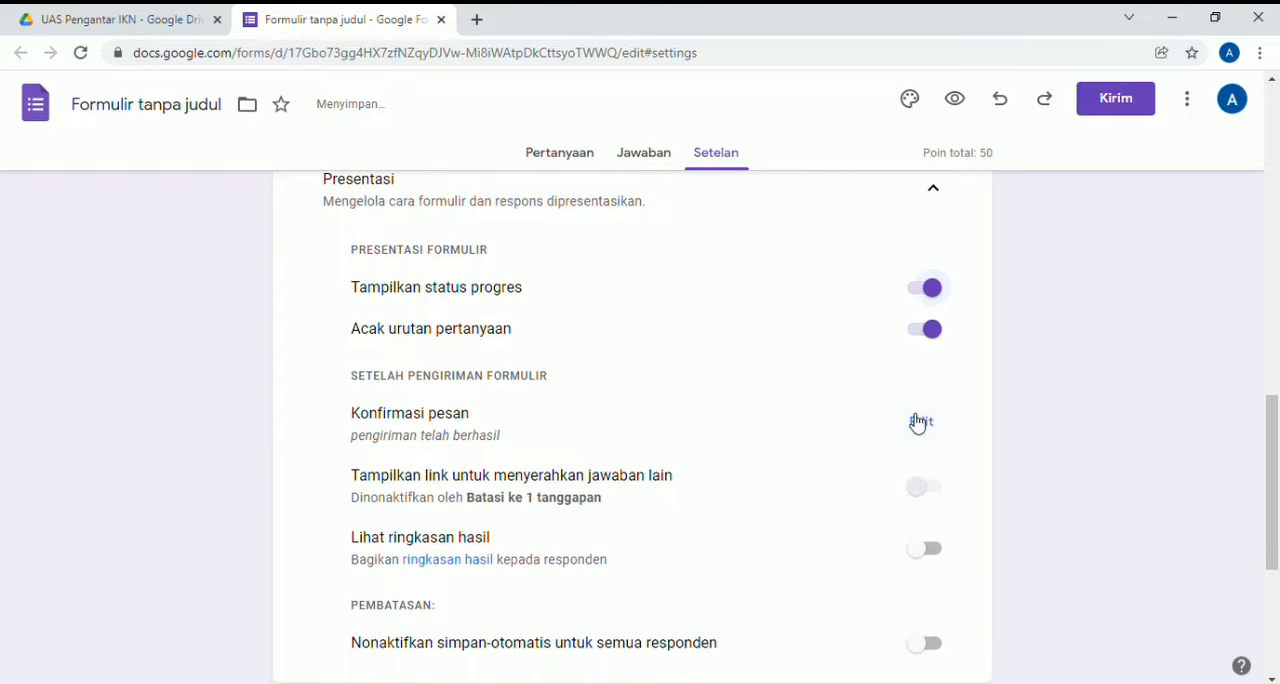
pyautogui.scroll(-3, 918, 422)
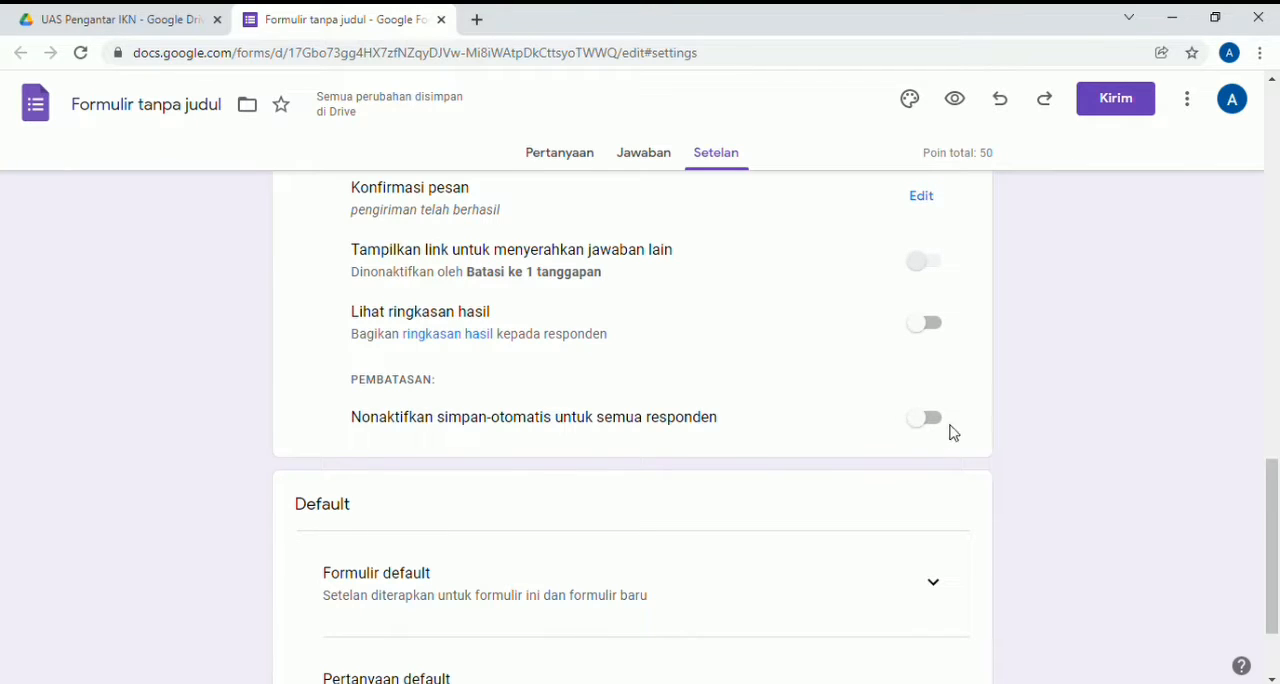
pyautogui.click(924, 428)
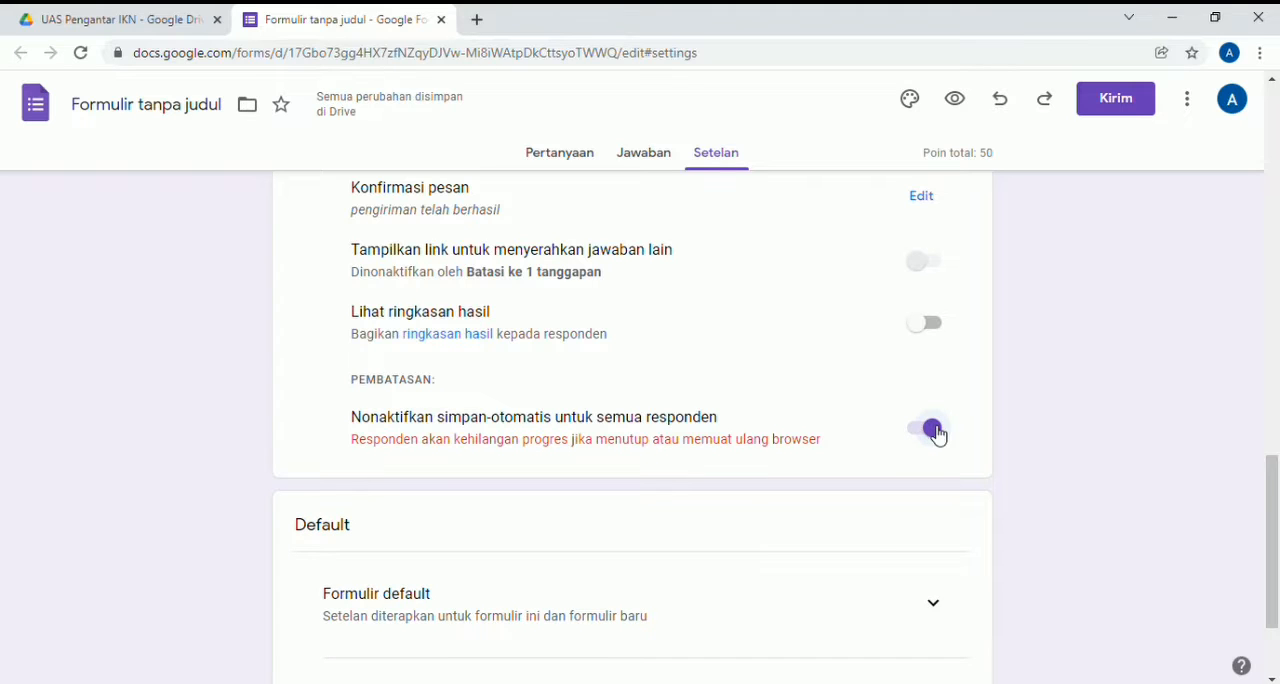
# - Examine the options under Formulir default and Pertanyaan default in the form's settings
pyautogui.scroll(-2, 935, 434)
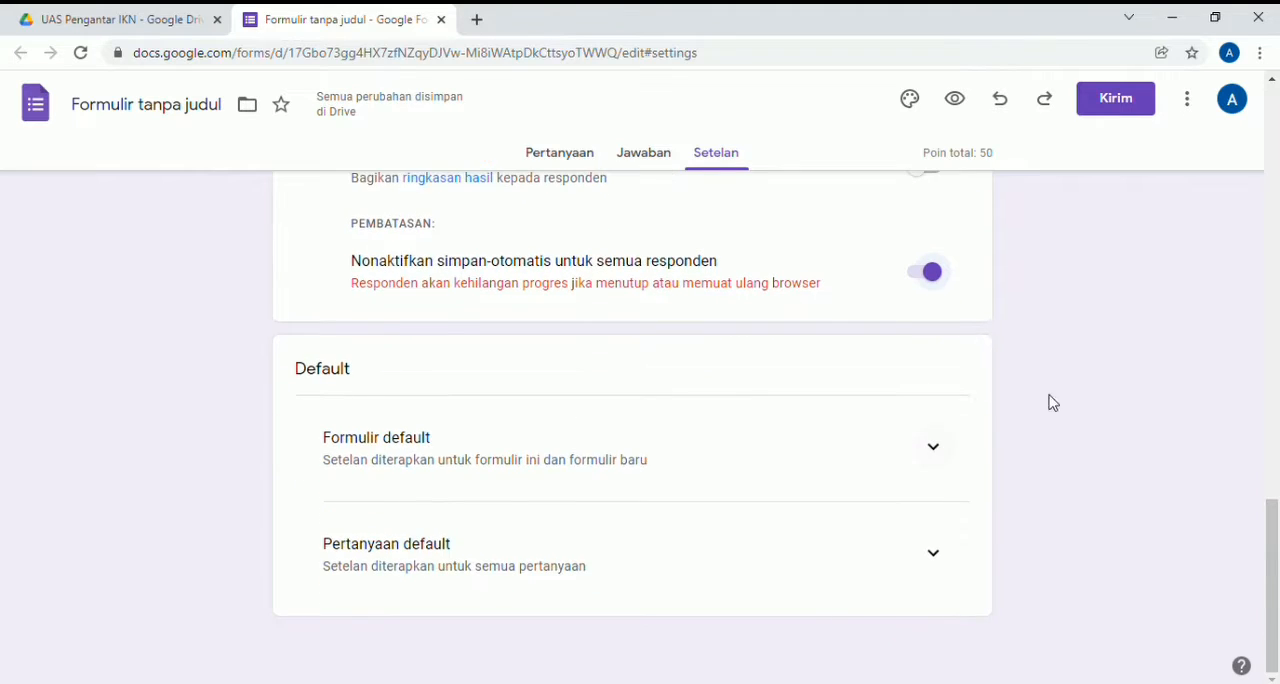
pyautogui.click(933, 447)
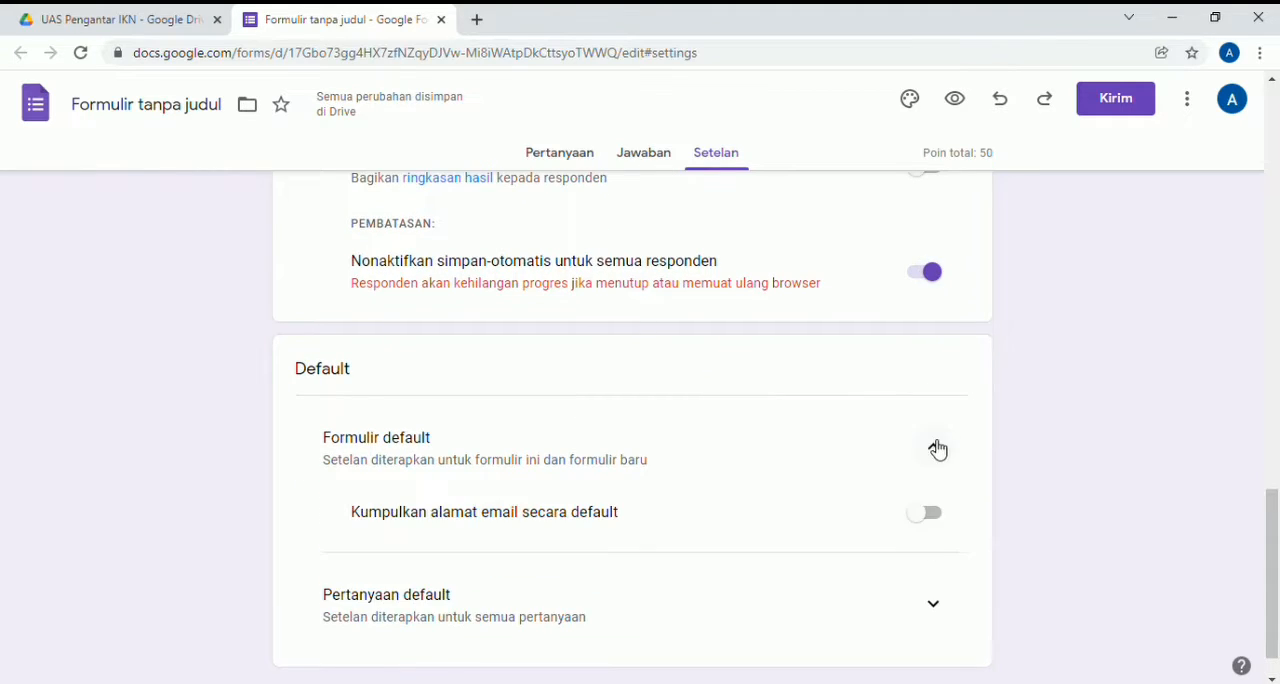
pyautogui.click(935, 606)
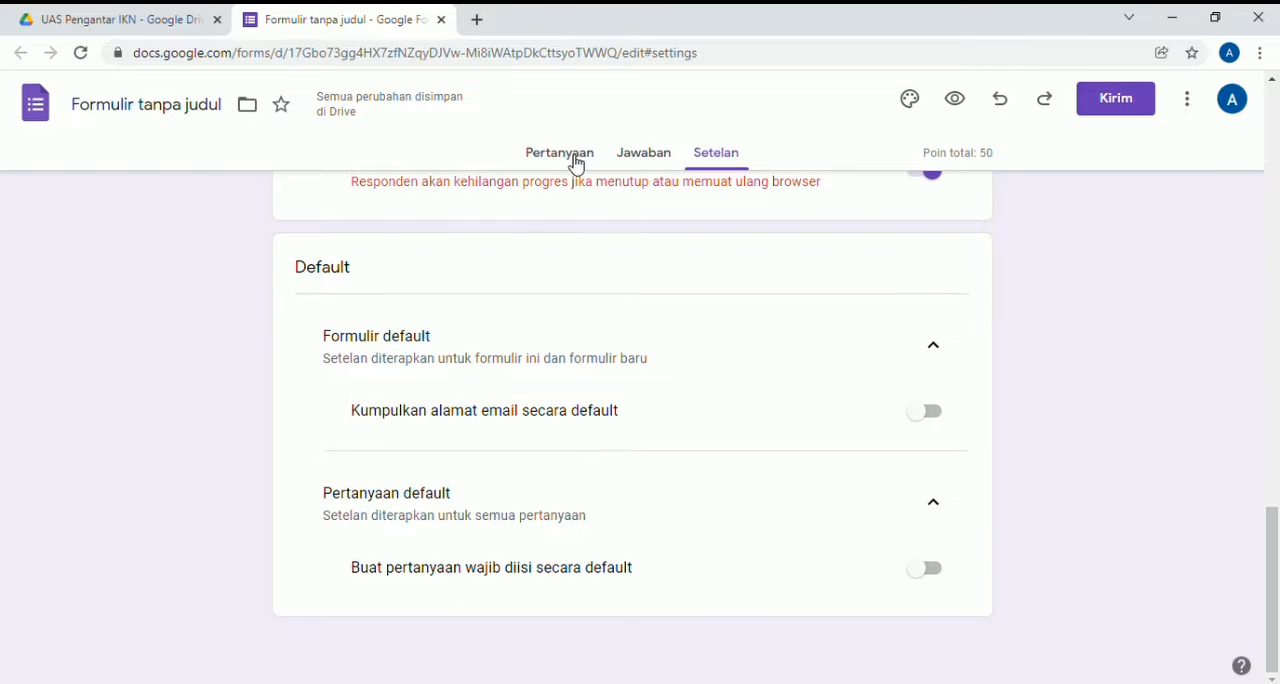
# - Turn the untitled first question into a required short-answer (Jawaban singkat) question titled "nama"
pyautogui.click(575, 163)
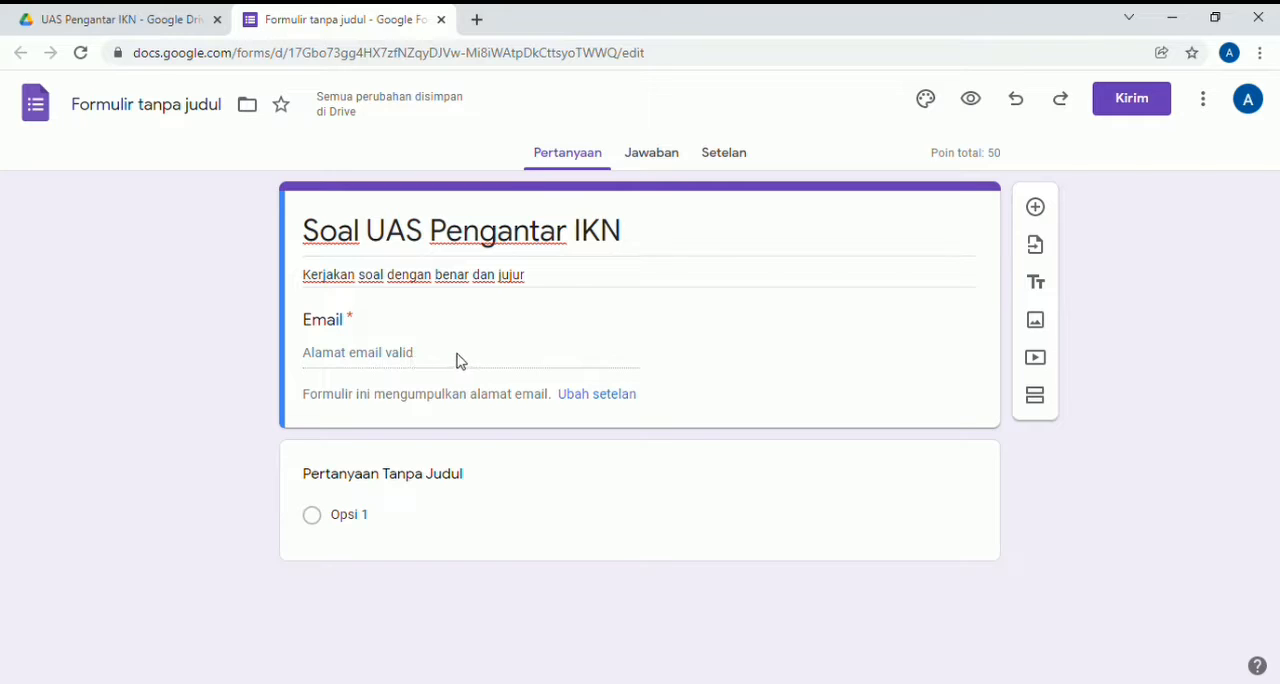
pyautogui.click(453, 486)
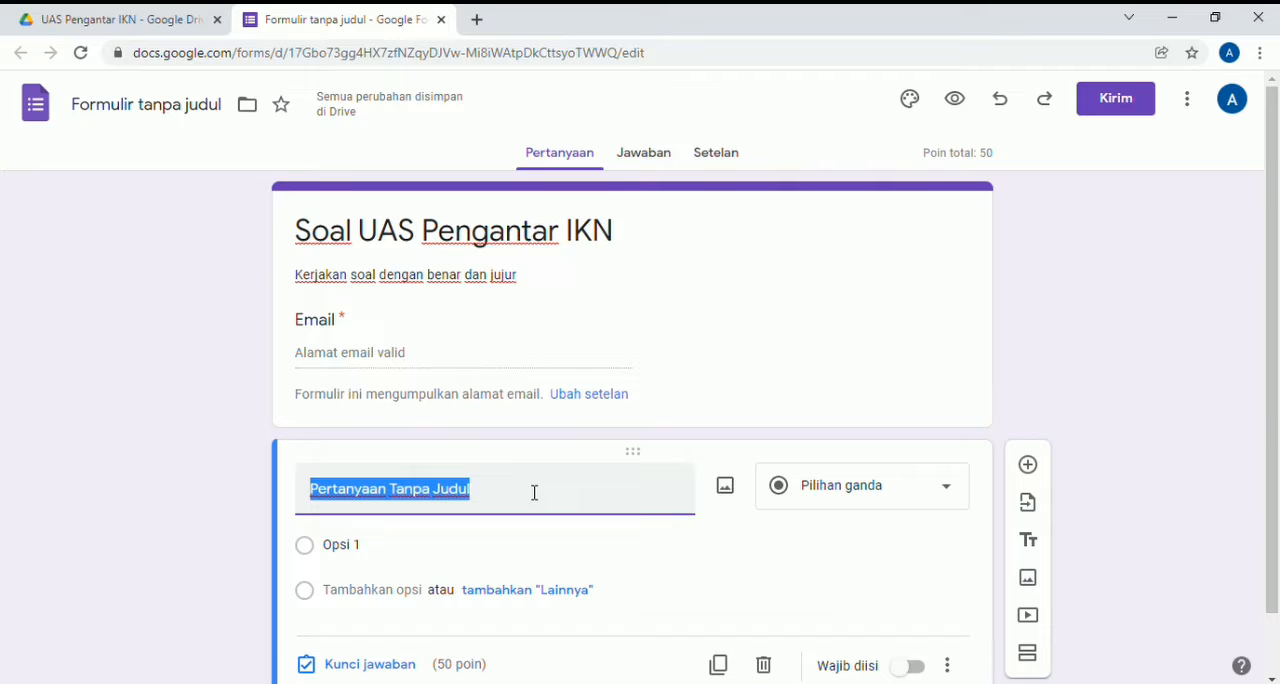
pyautogui.press('BackSpace')
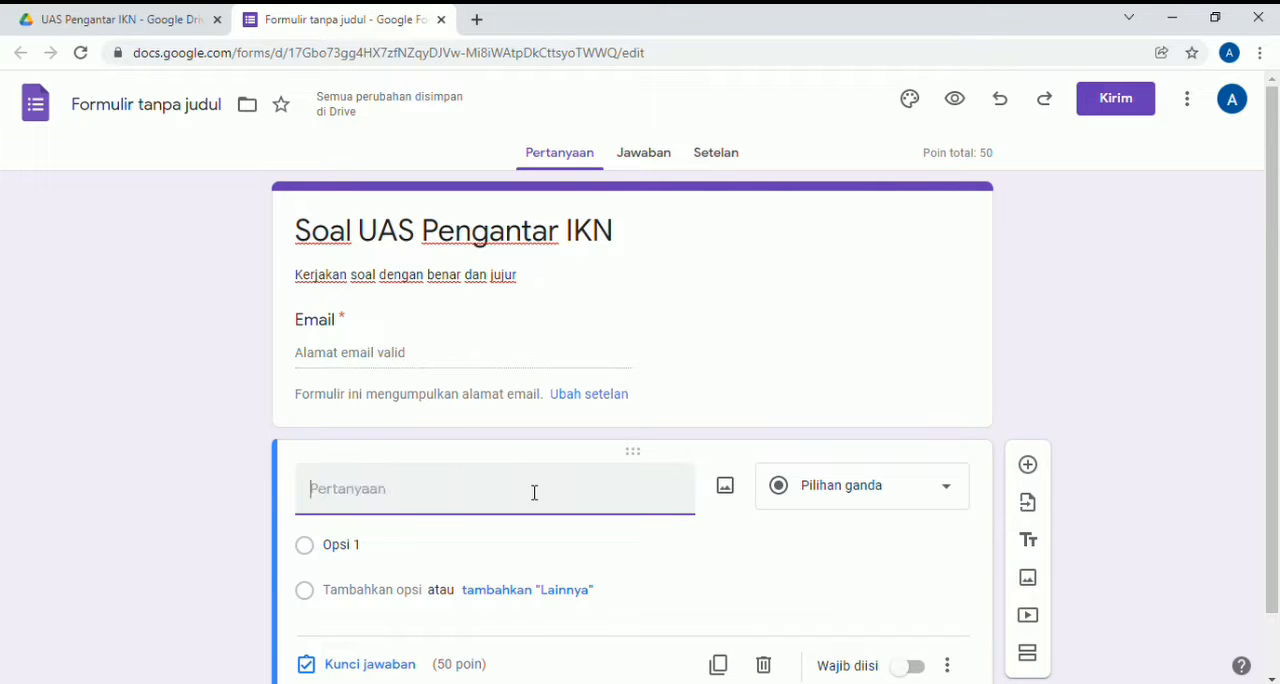
pyautogui.write('nama')
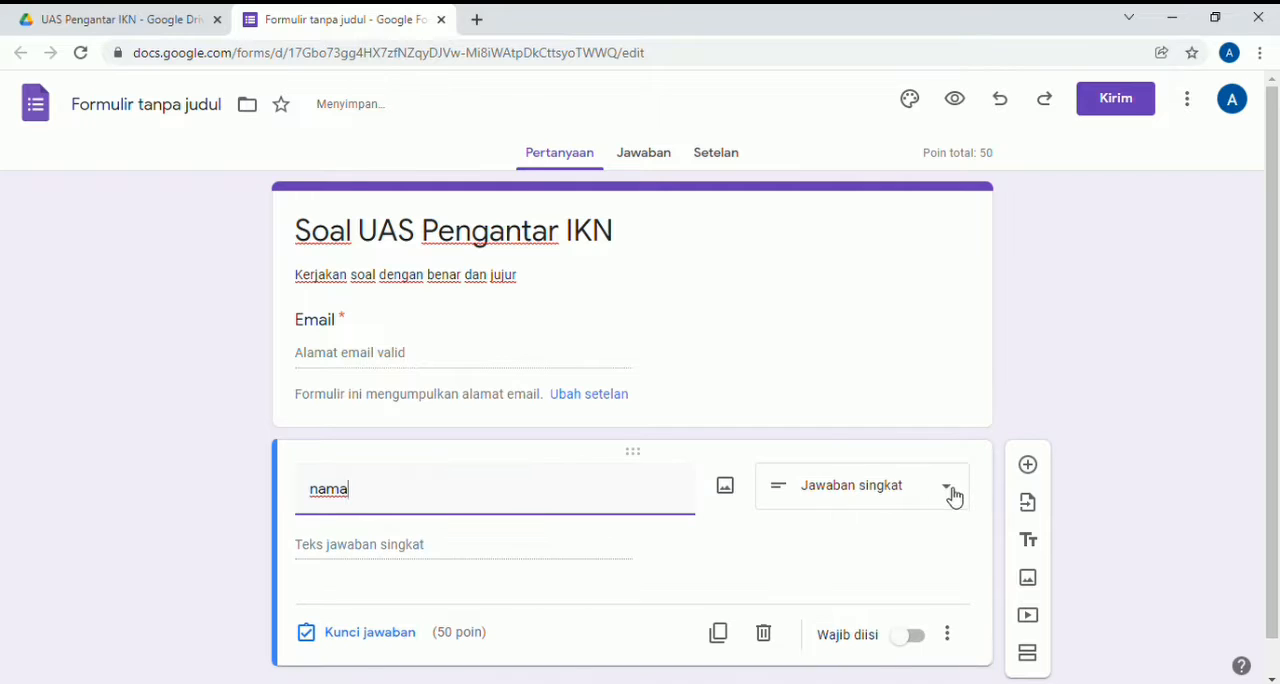
pyautogui.click(893, 505)
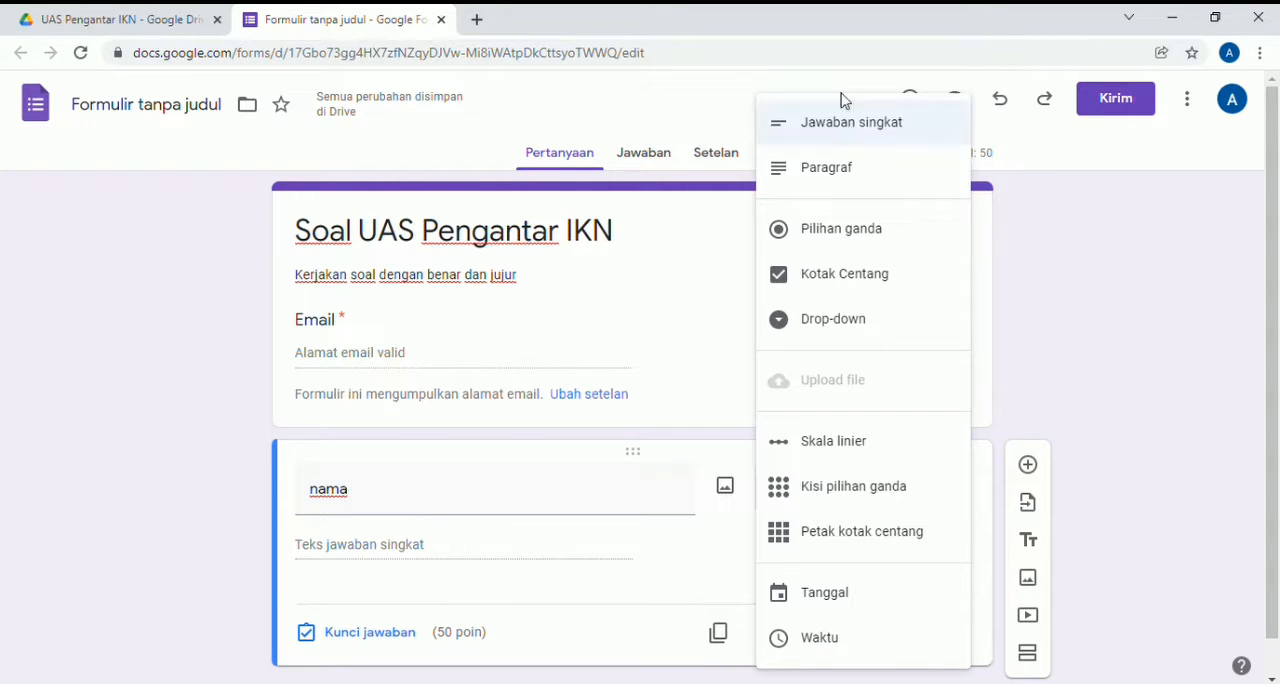
pyautogui.click(846, 138)
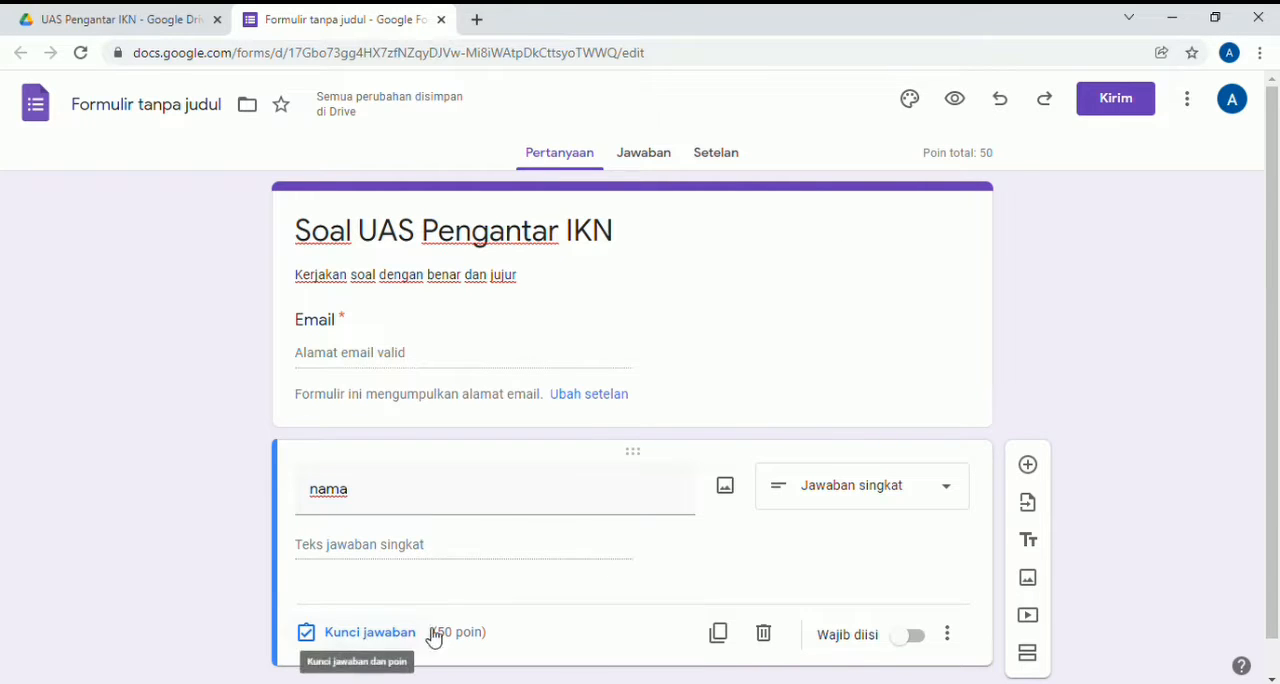
pyautogui.click(914, 637)
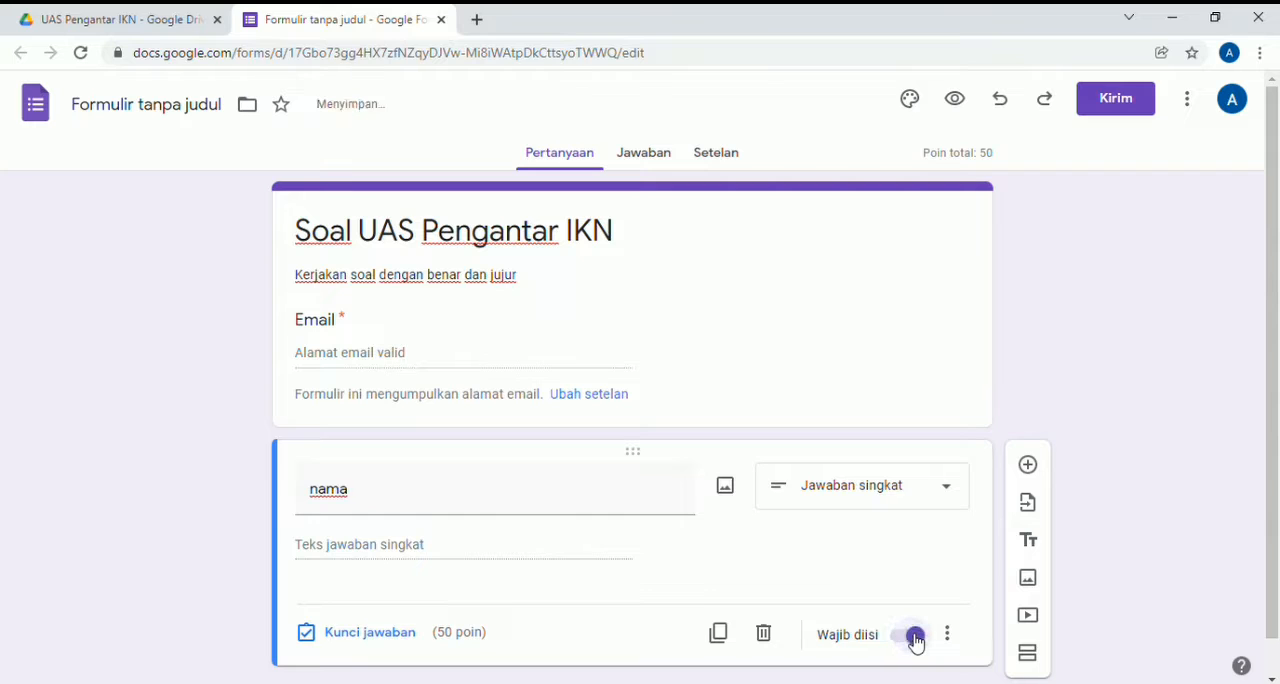
# - Set the point value of the "nama" question to 0 in its answer key
pyautogui.click(352, 636)
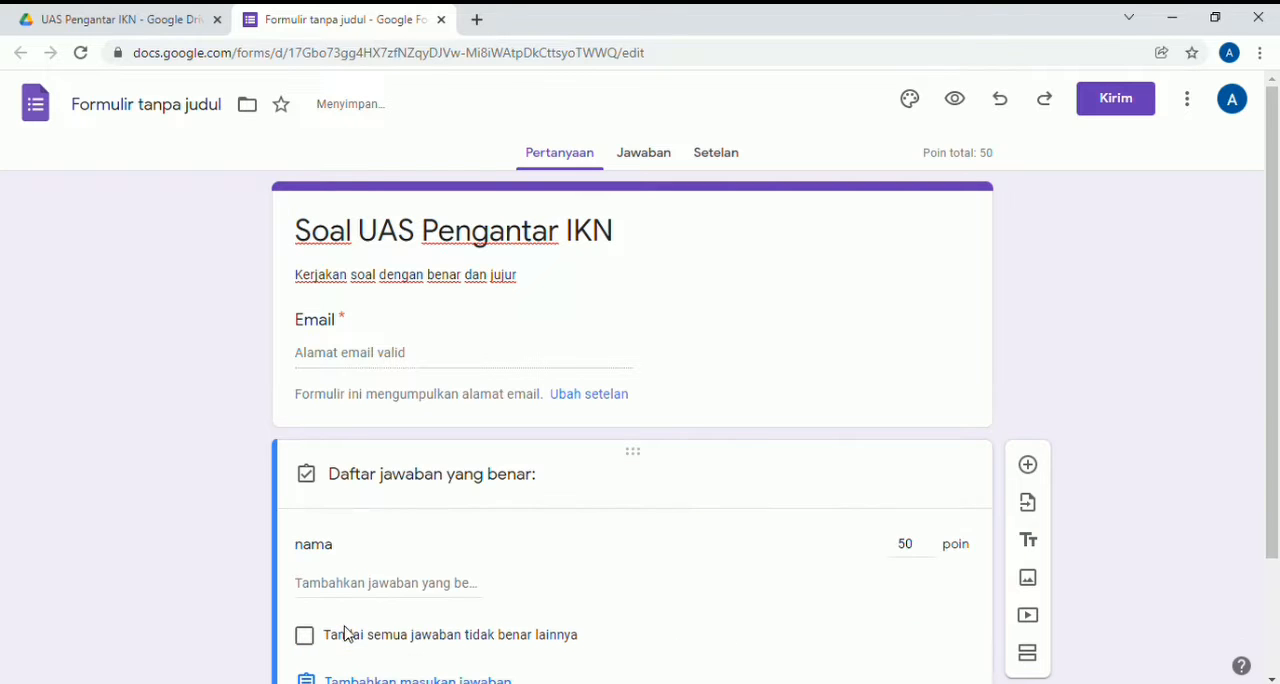
pyautogui.click(919, 552)
pyautogui.press('BackSpace')
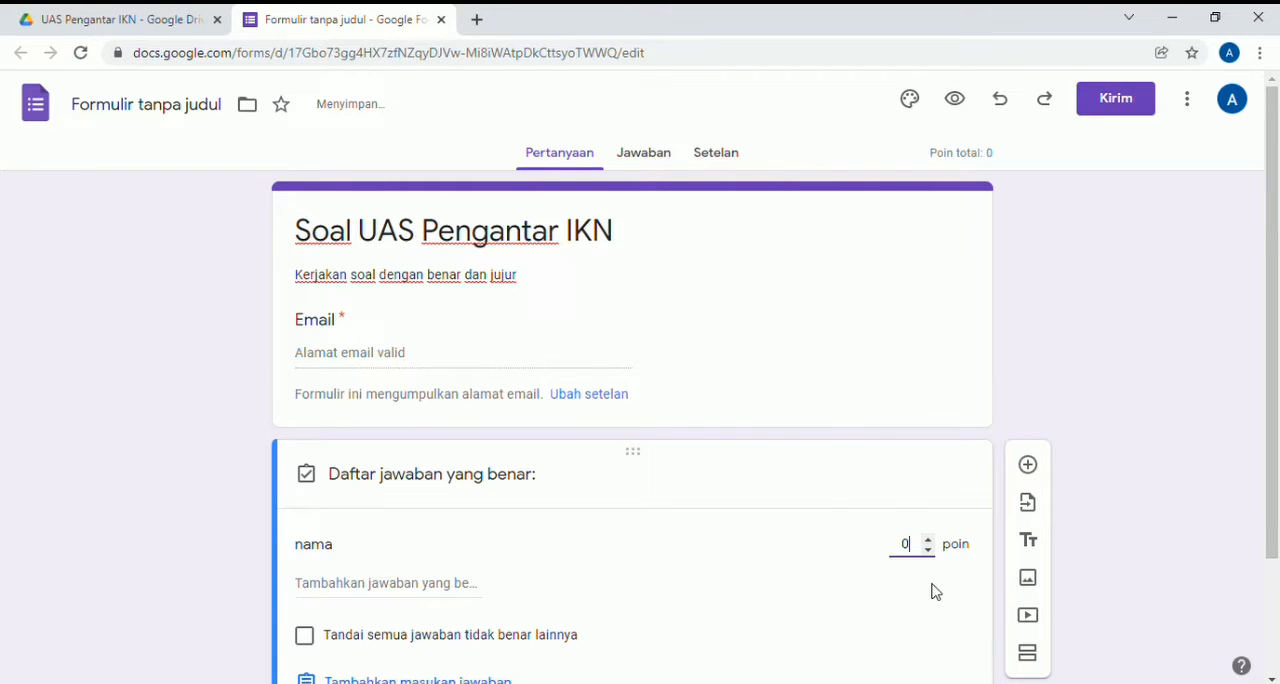
pyautogui.click(1088, 571)
pyautogui.scroll(-3, 1088, 571)
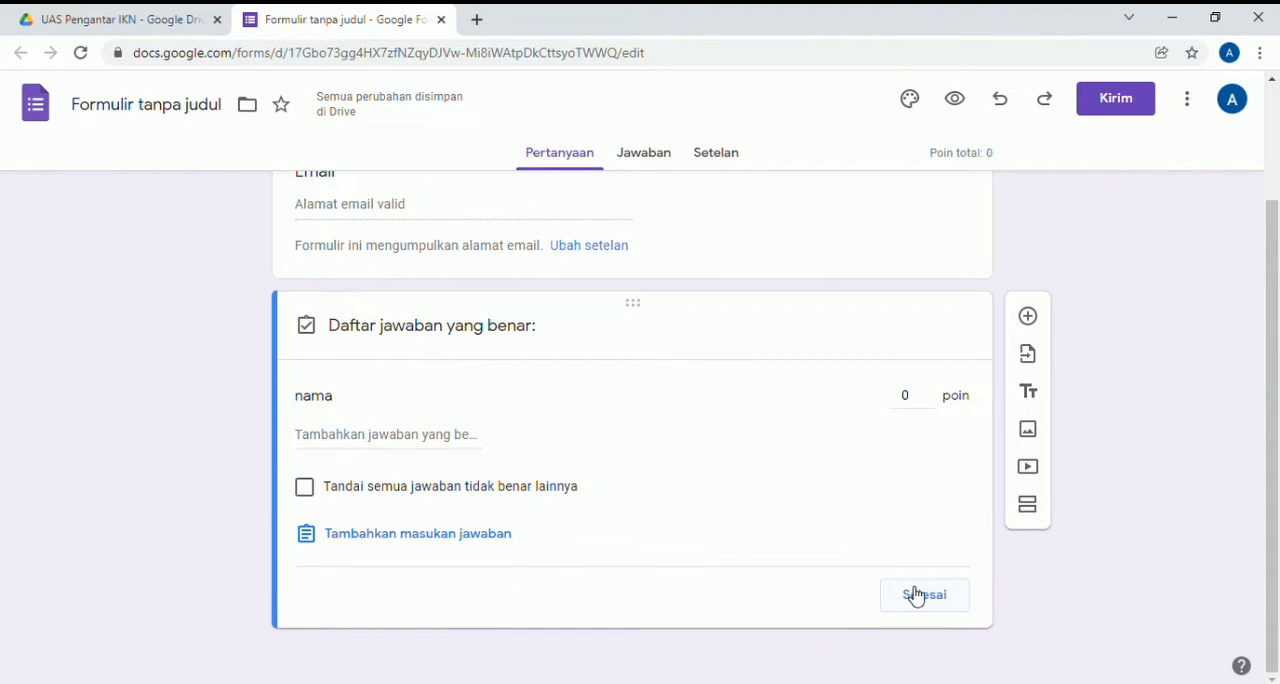
pyautogui.click(917, 596)
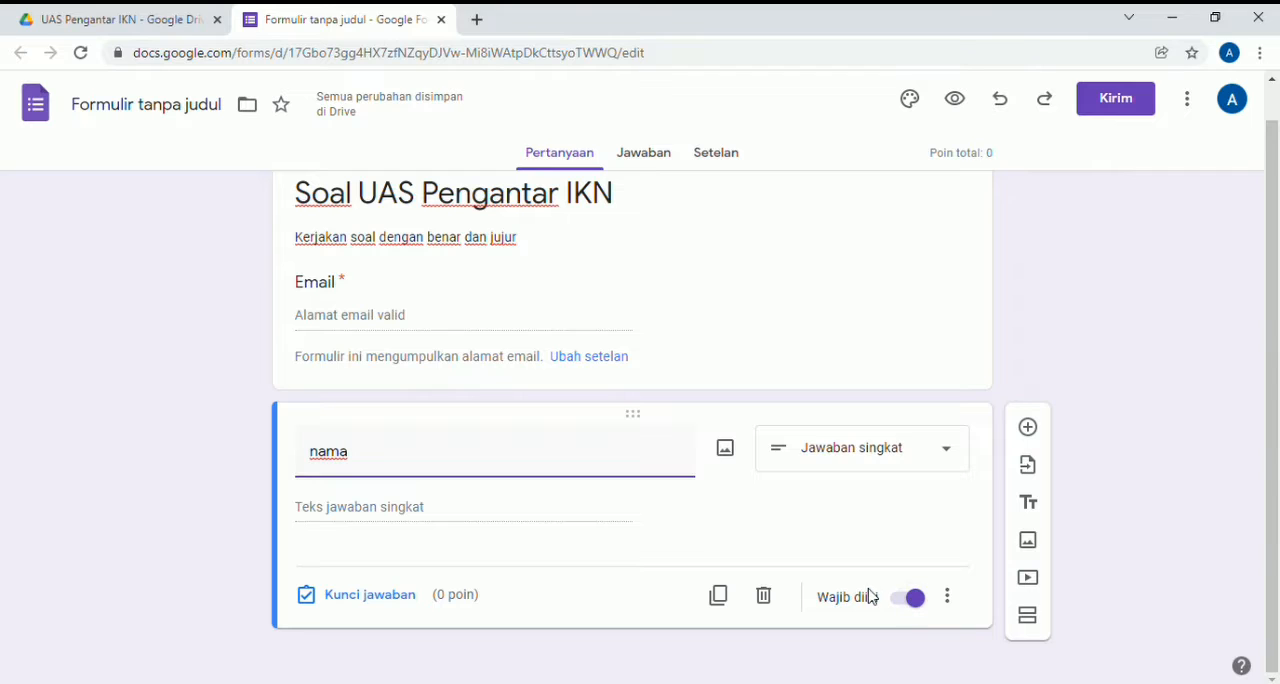
# - Add a required multiple-choice (Pilihan ganda) question titled "kelas" with the options A, B and C
pyautogui.click(1029, 428)
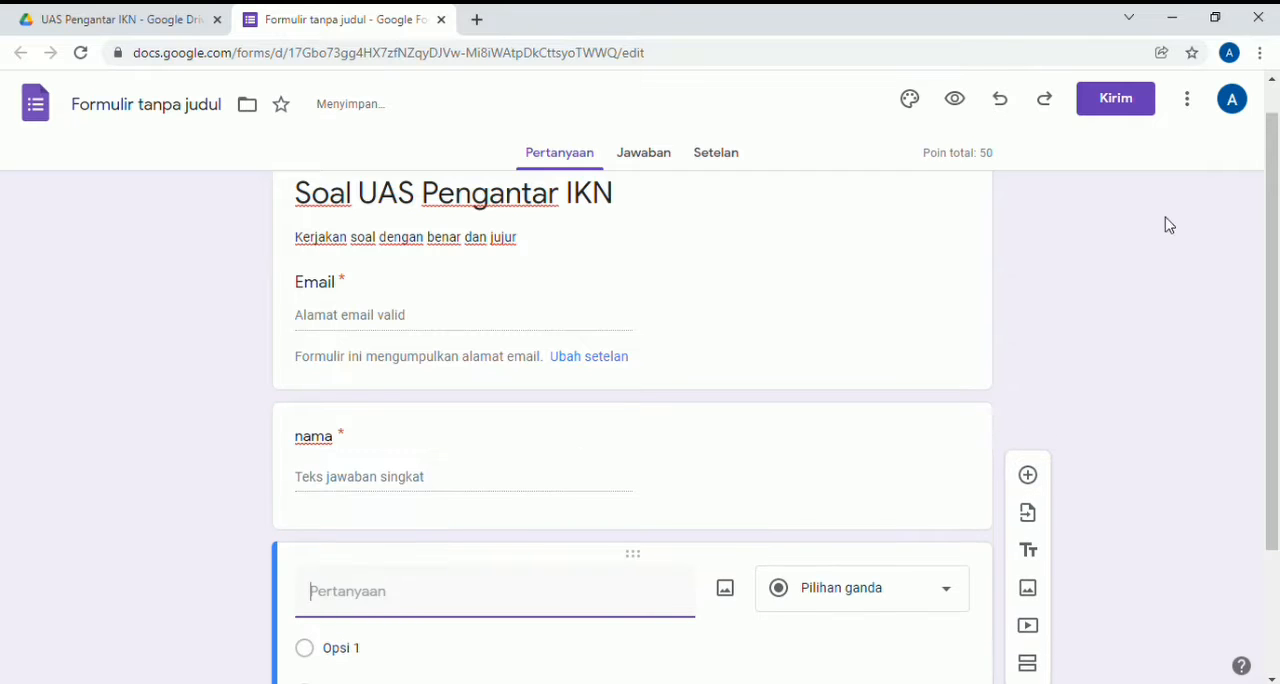
pyautogui.write('kelas')
pyautogui.click(395, 654)
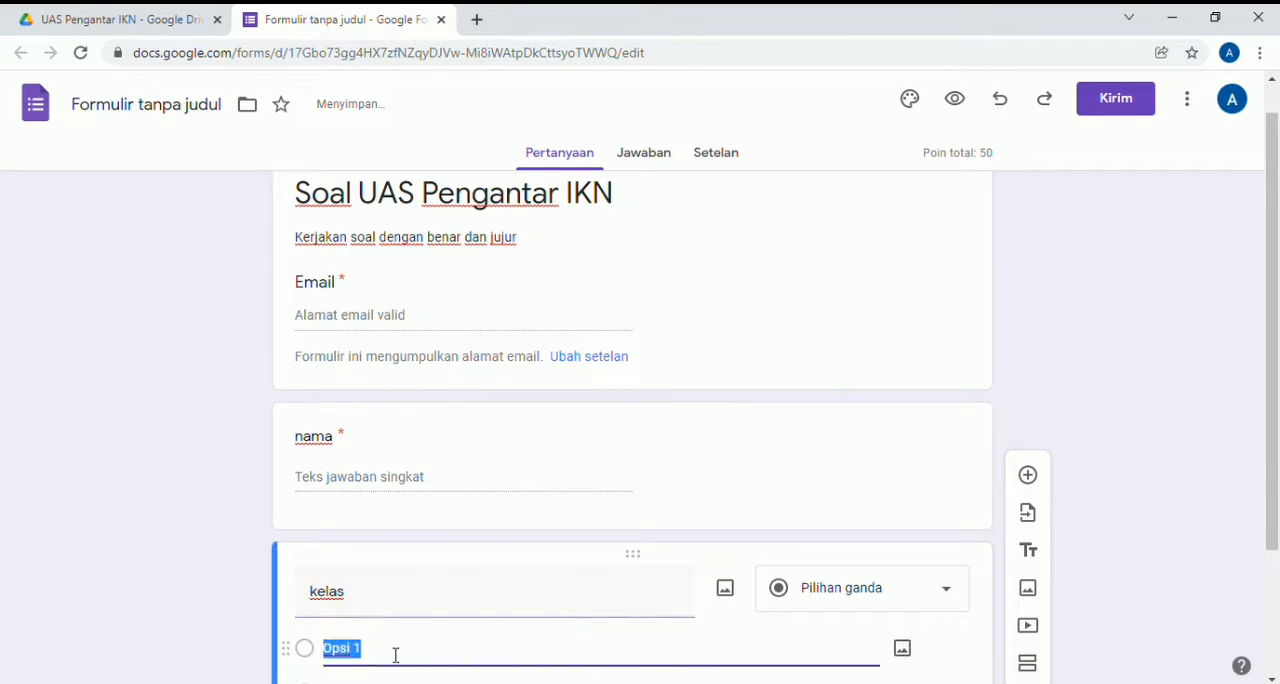
pyautogui.press('BackSpace')
pyautogui.write('A')
pyautogui.press('Return')
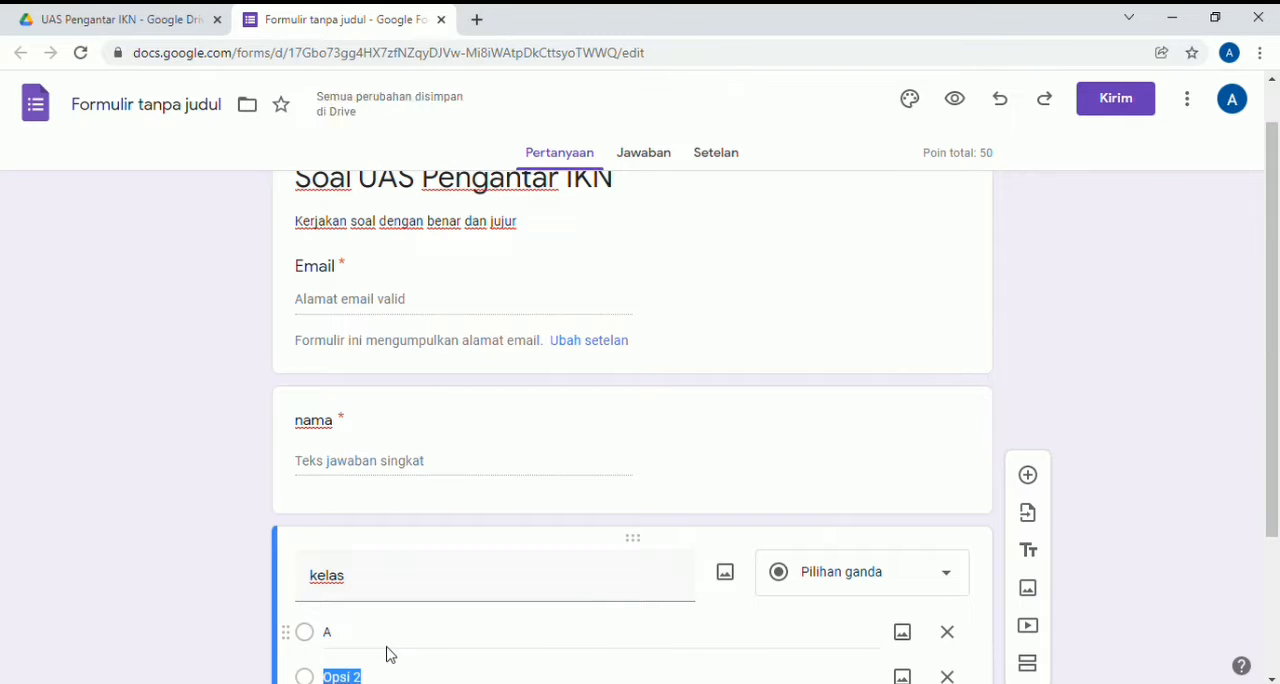
pyautogui.write('B')
pyautogui.press('Return')
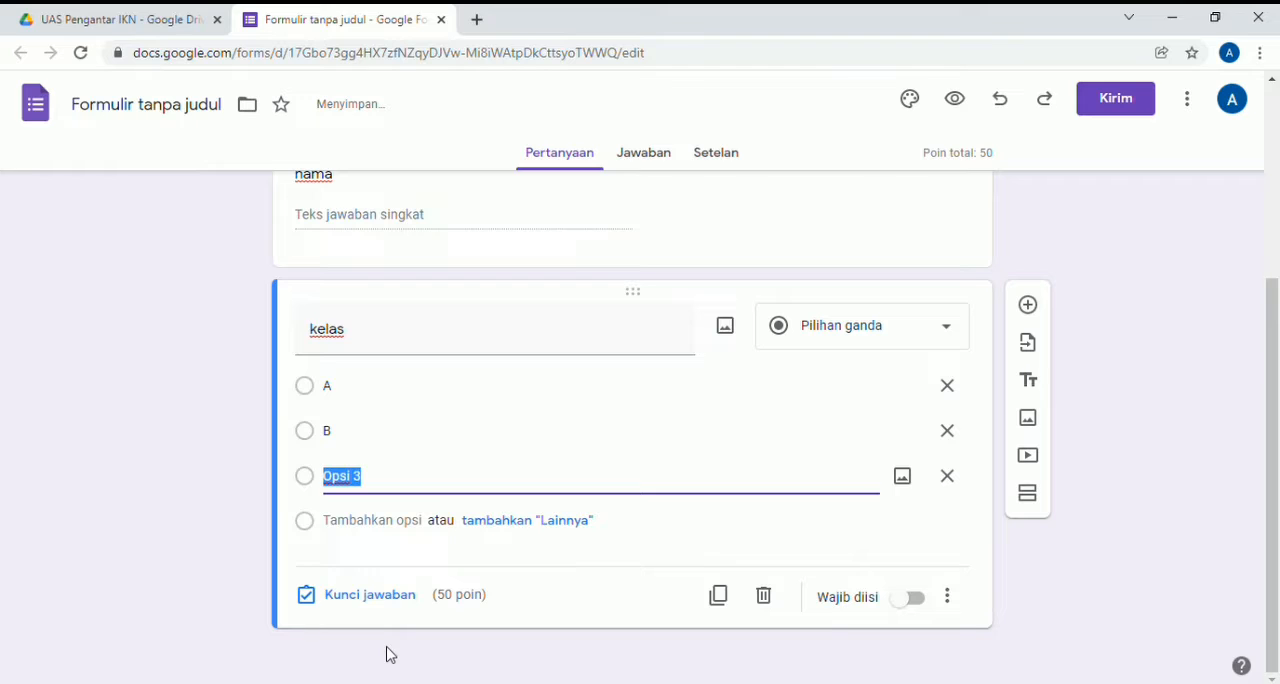
pyautogui.write('C')
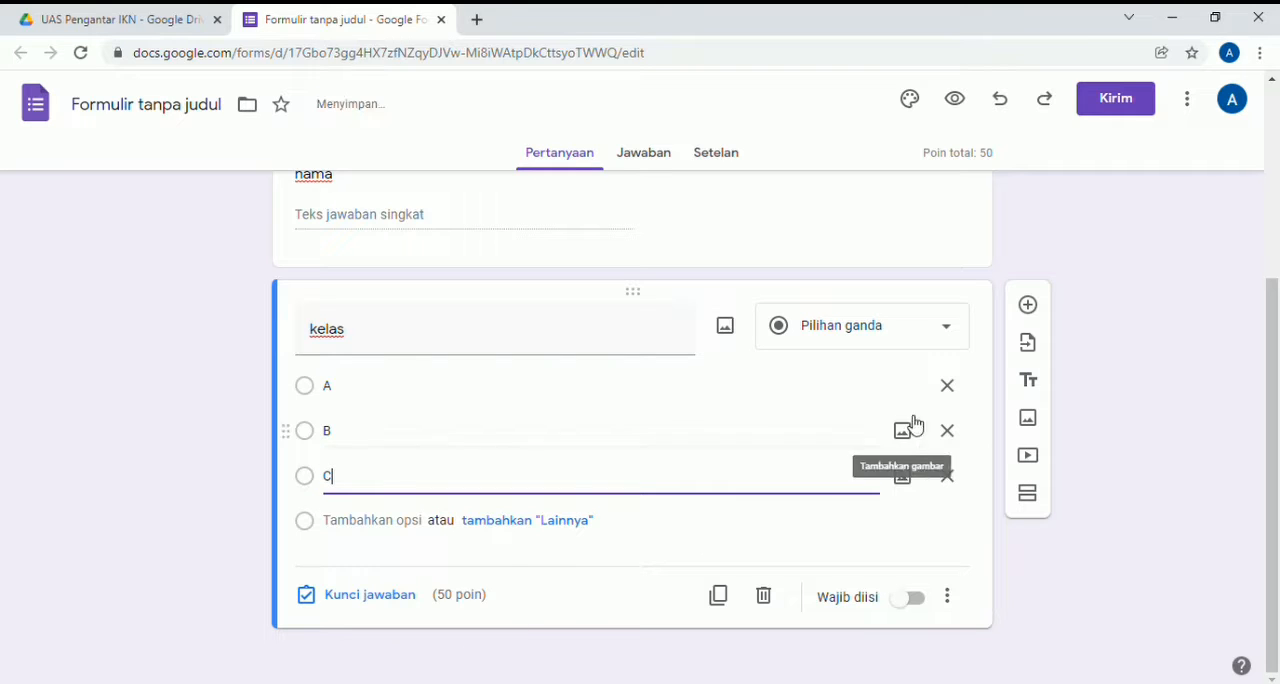
pyautogui.click(911, 599)
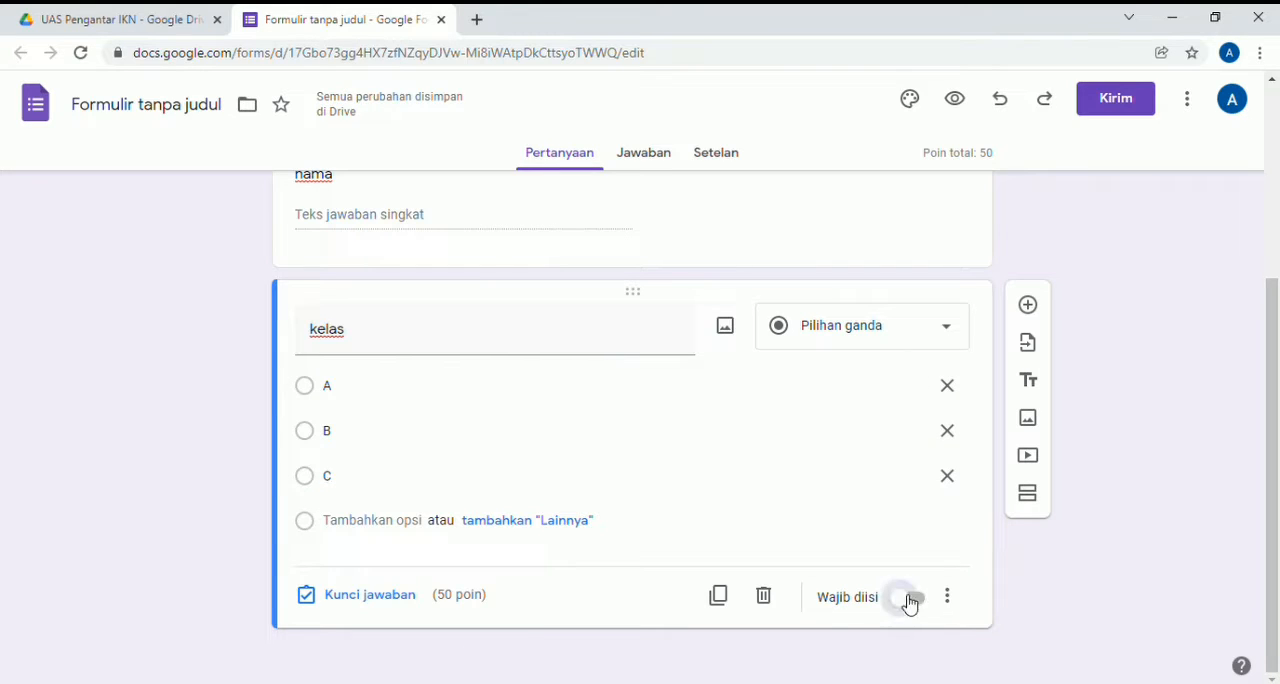
# - Set the point value of the "kelas" question to 0 in its answer key
pyautogui.click(393, 598)
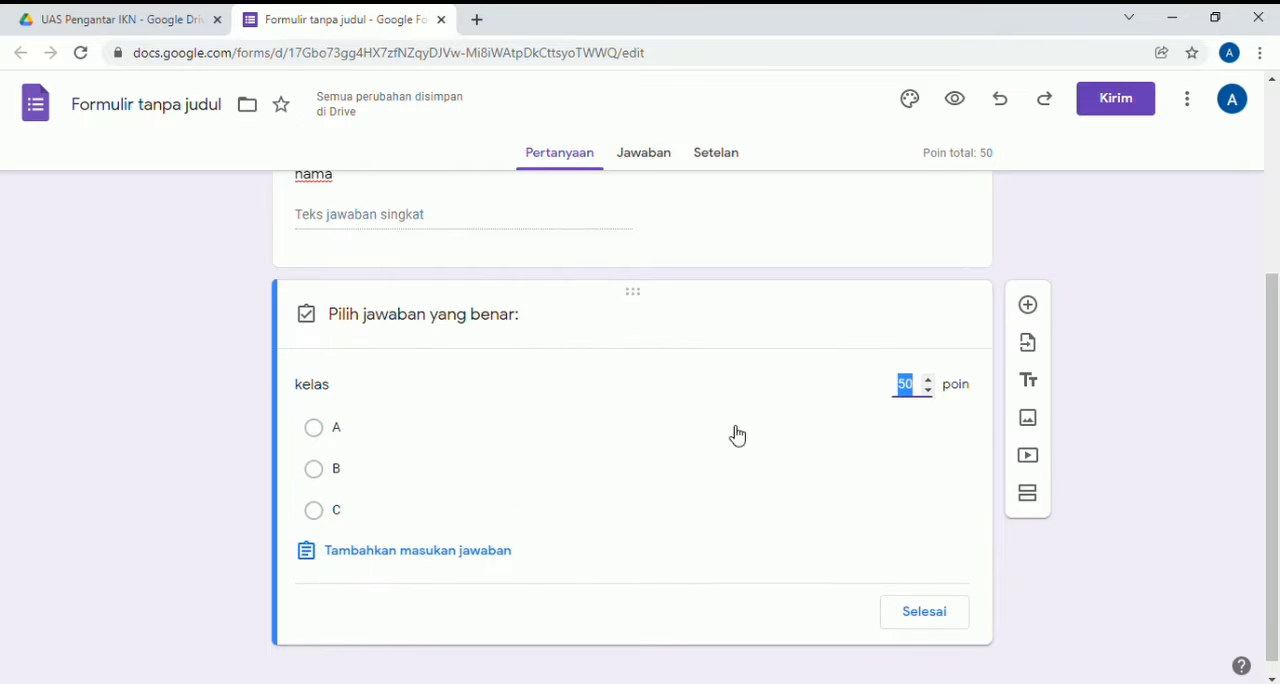
pyautogui.click(925, 402)
pyautogui.click(924, 616)
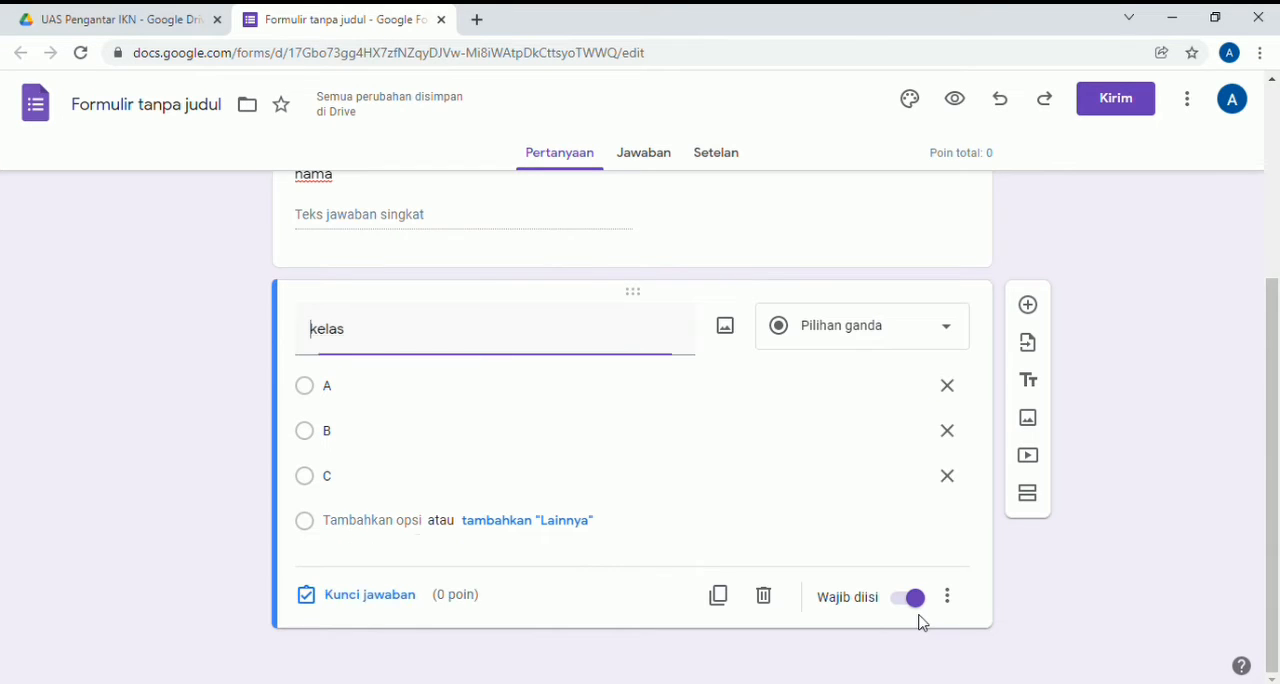
# - Add a required short-answer (Jawaban singkat) question titled "Email" below the "kelas" question
pyautogui.click(1036, 306)
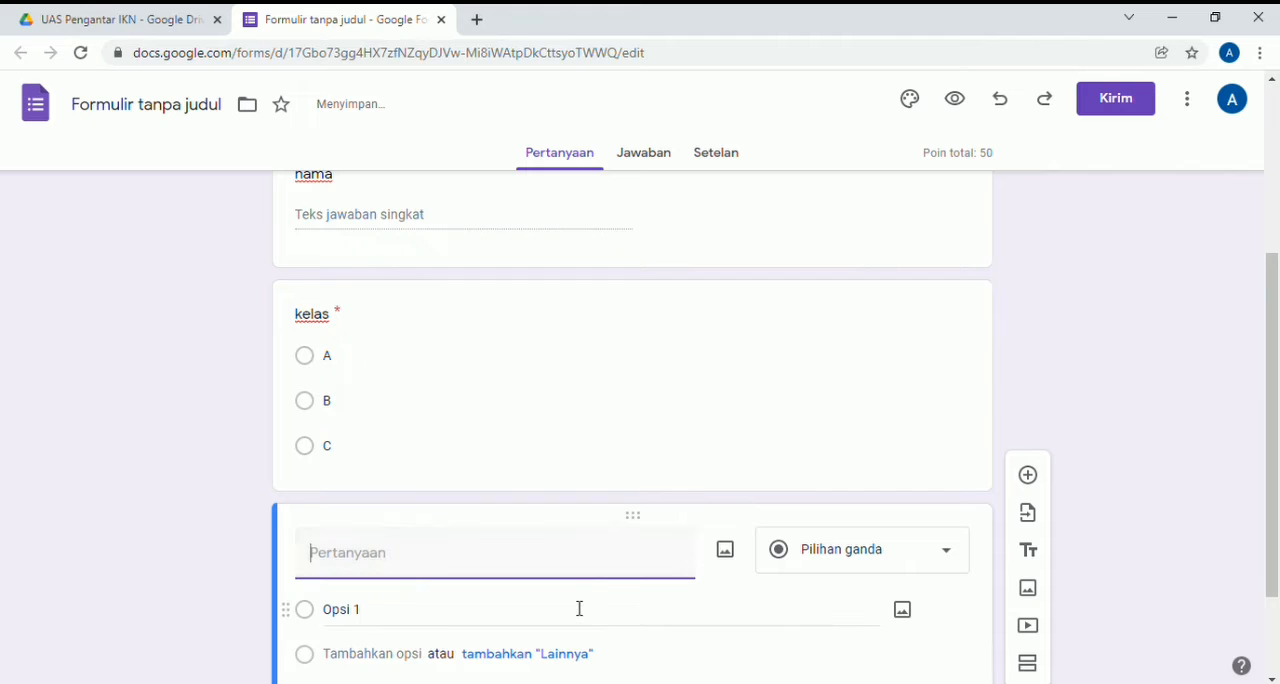
pyautogui.write('Email')
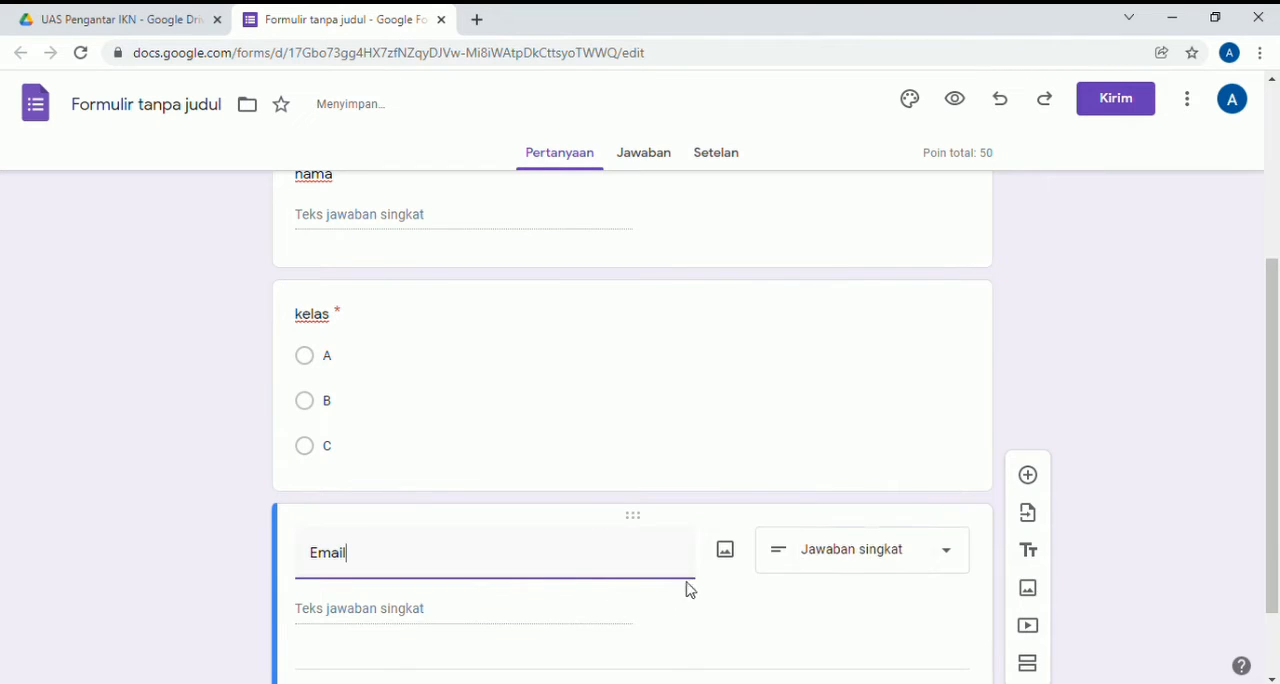
pyautogui.click(962, 558)
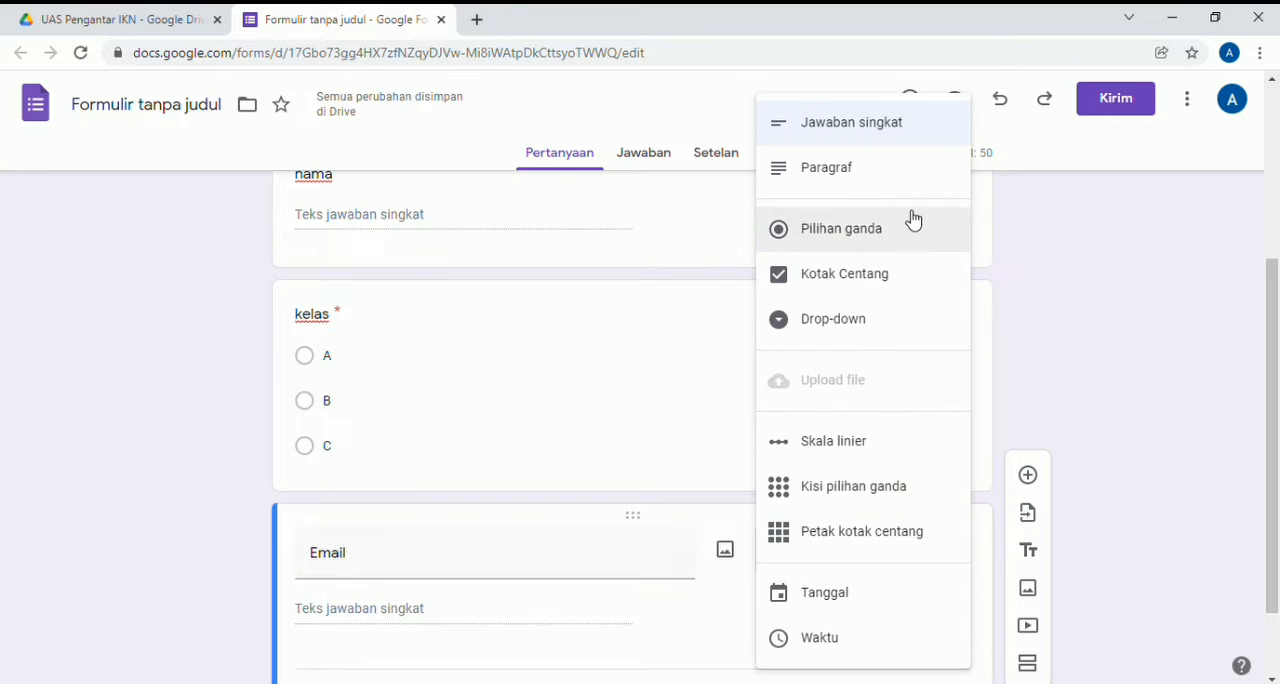
pyautogui.click(885, 130)
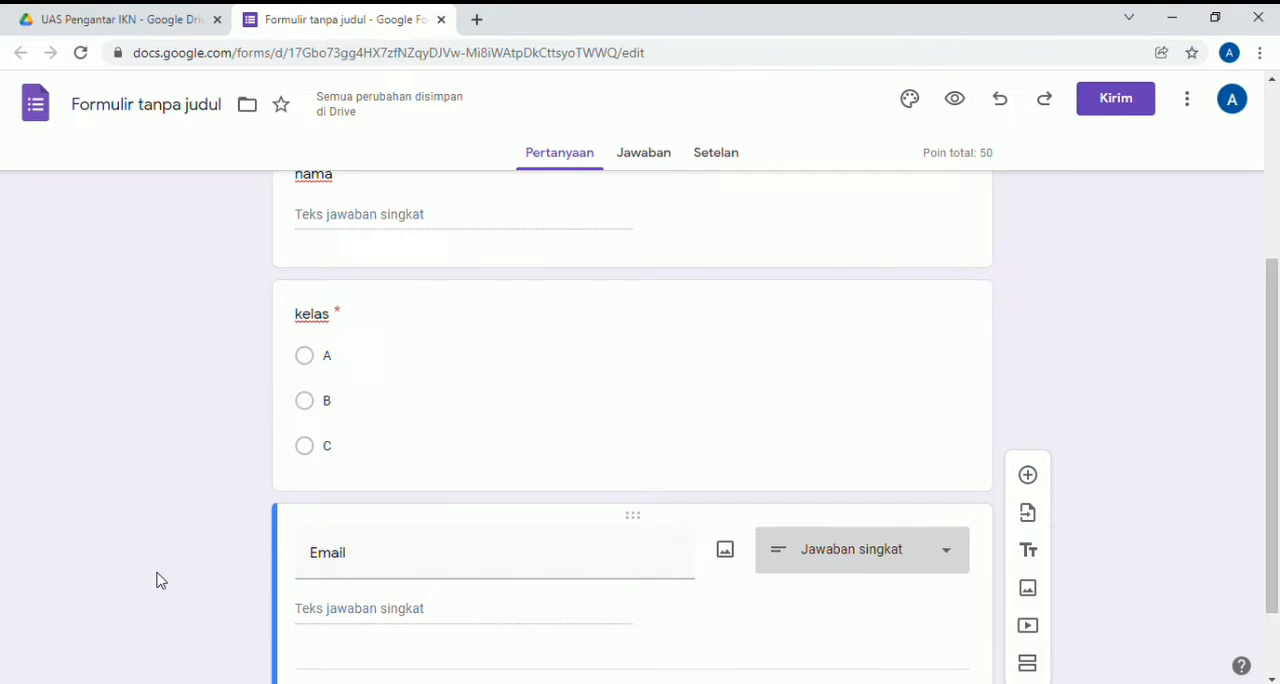
pyautogui.scroll(-2, 161, 580)
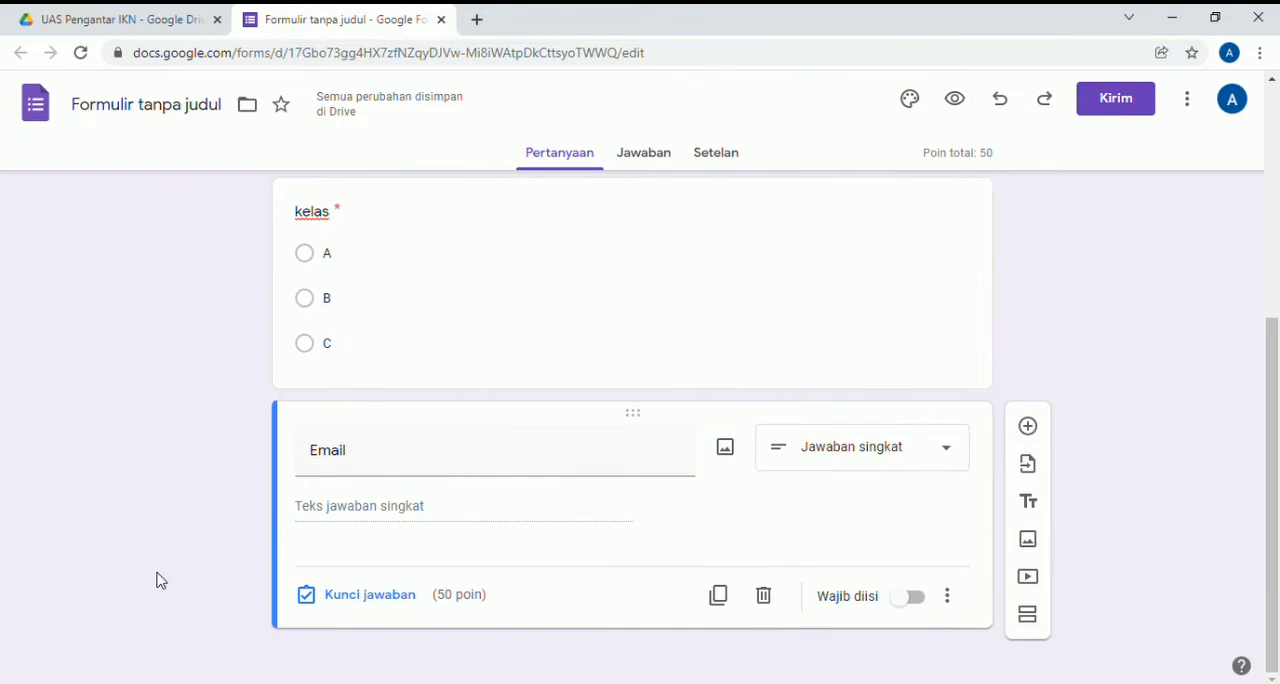
pyautogui.click(920, 599)
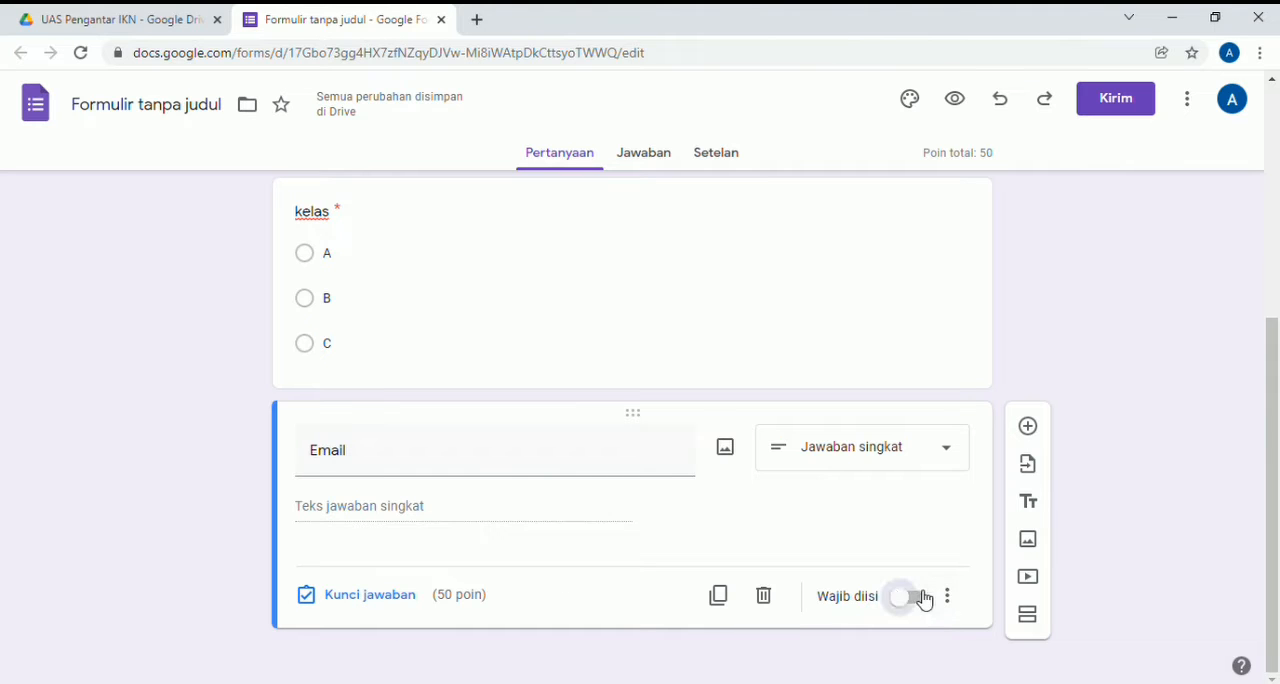
# - Set the point value of the "Email" question to 0 in its answer key
pyautogui.click(405, 598)
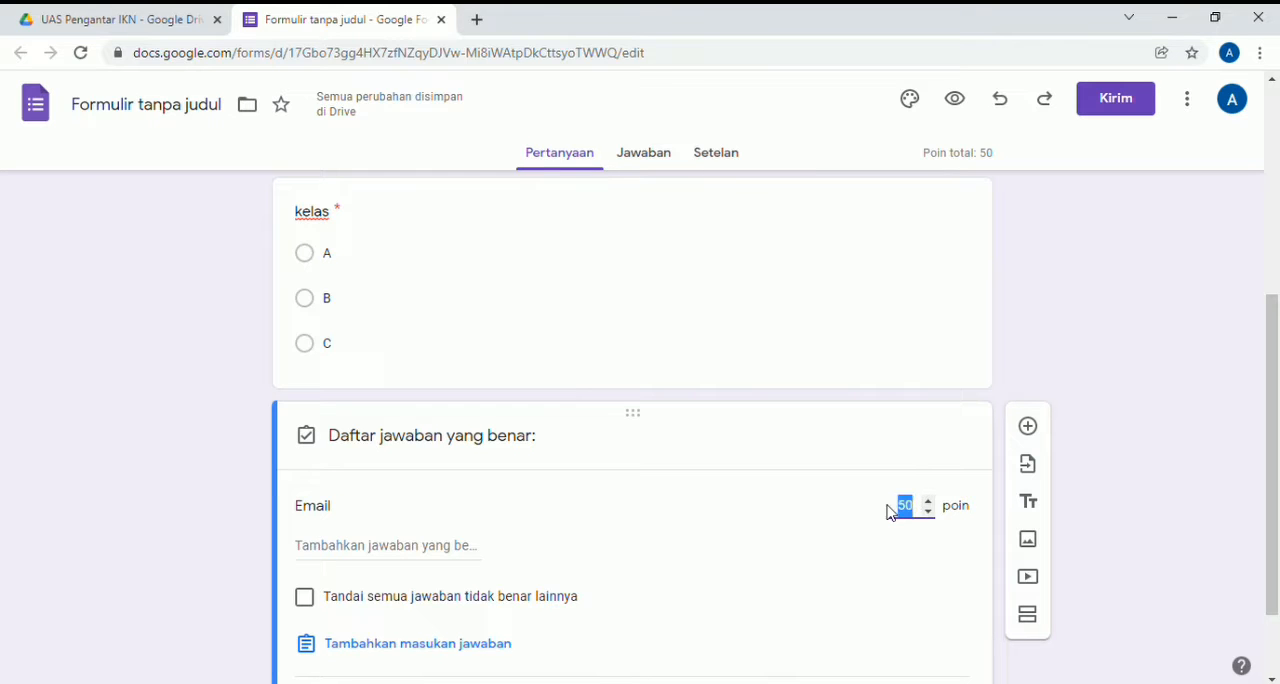
pyautogui.press('BackSpace')
pyautogui.write('0')
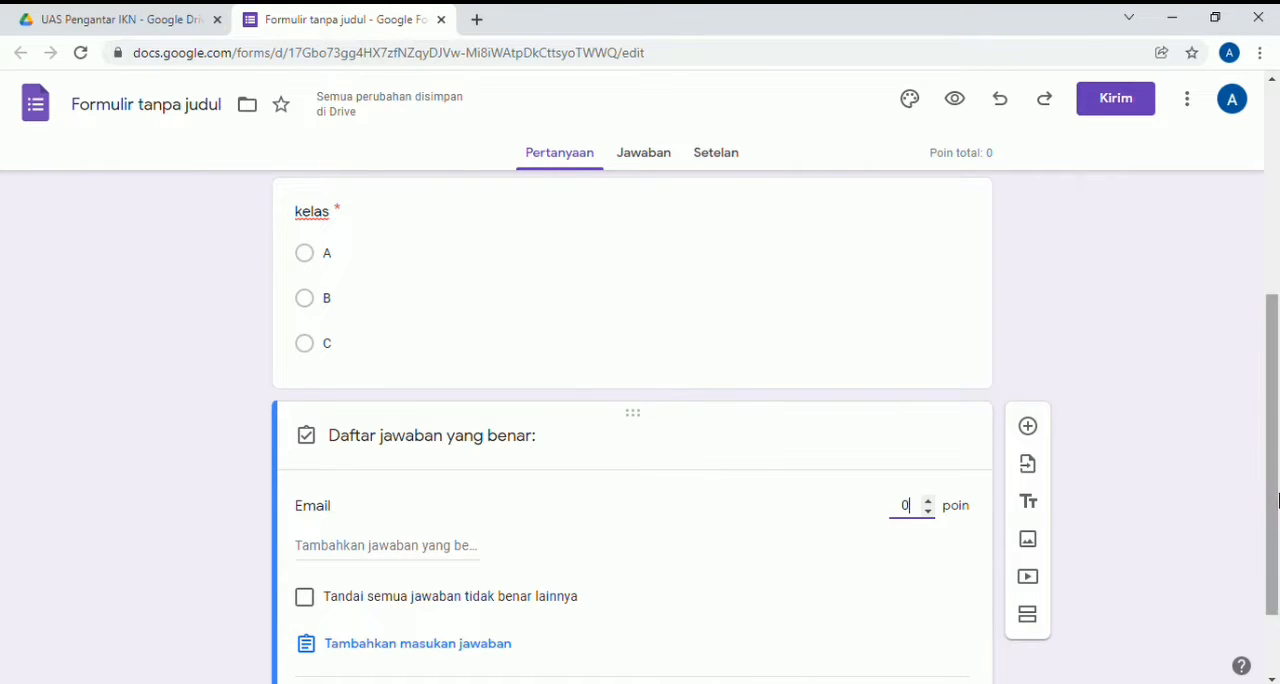
pyautogui.click(1177, 518)
pyautogui.scroll(-1, 1150, 525)
pyautogui.click(924, 596)
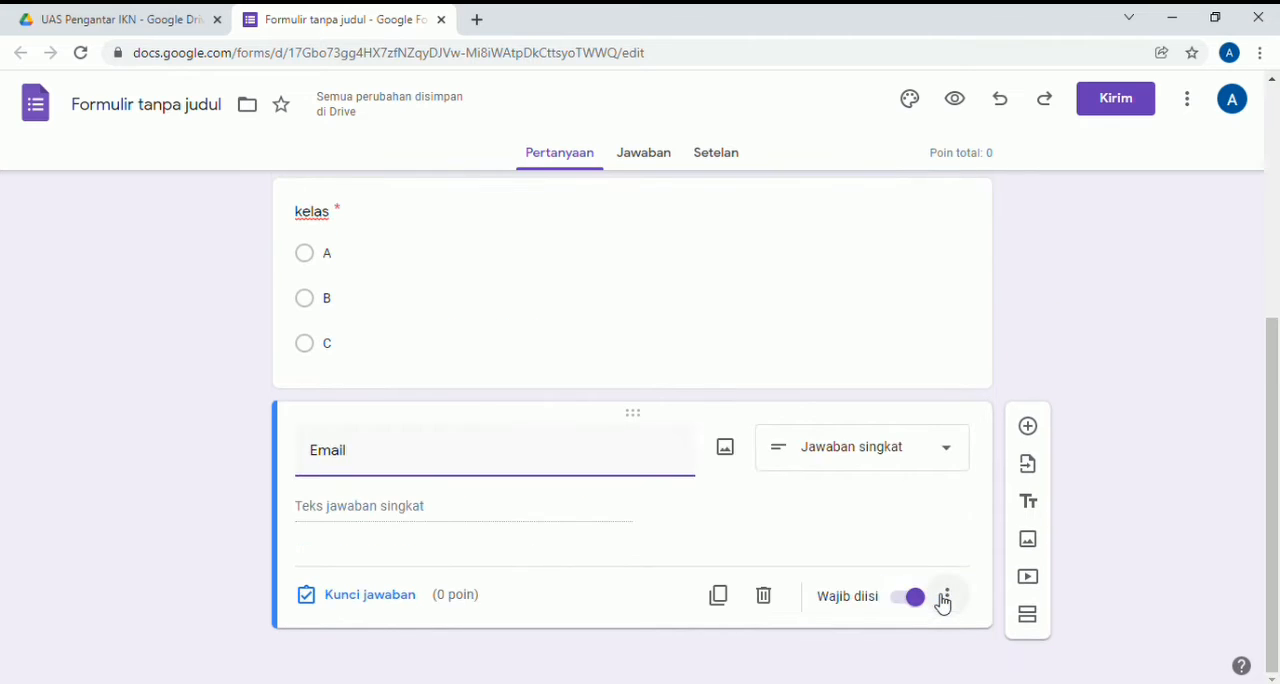
# - Add a new section after the "Email" question and title it "Soal"
pyautogui.click(1030, 618)
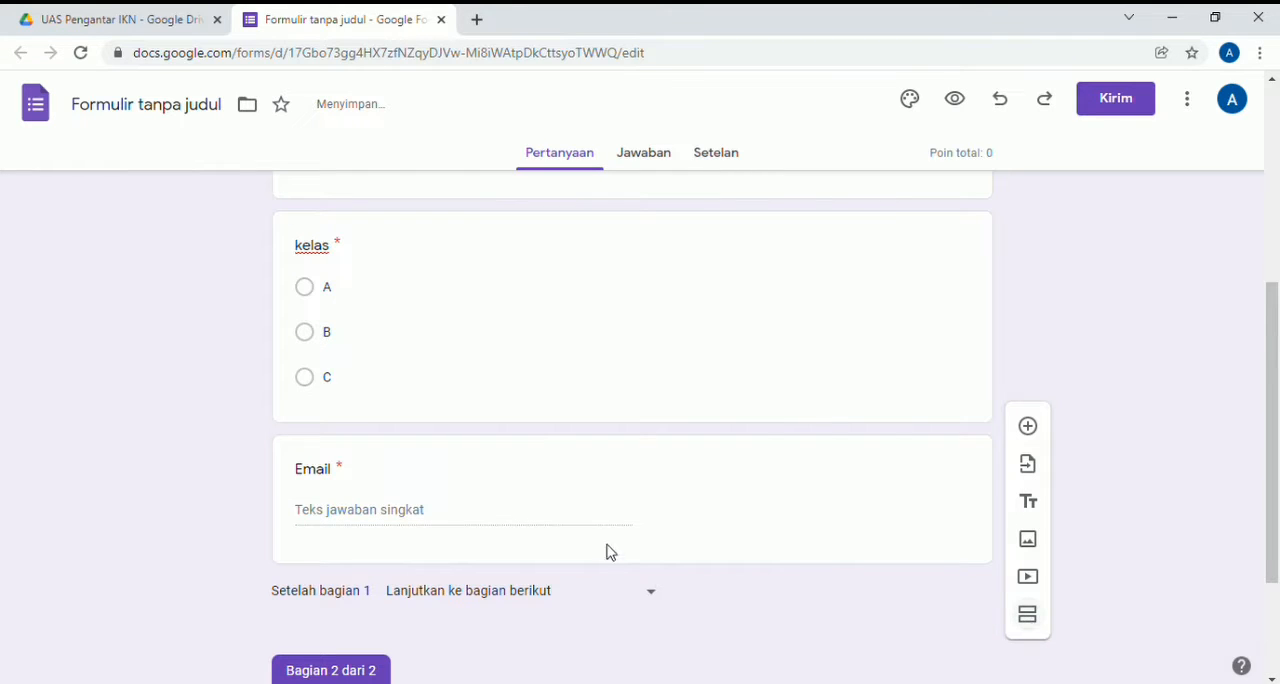
pyautogui.scroll(-2, 449, 614)
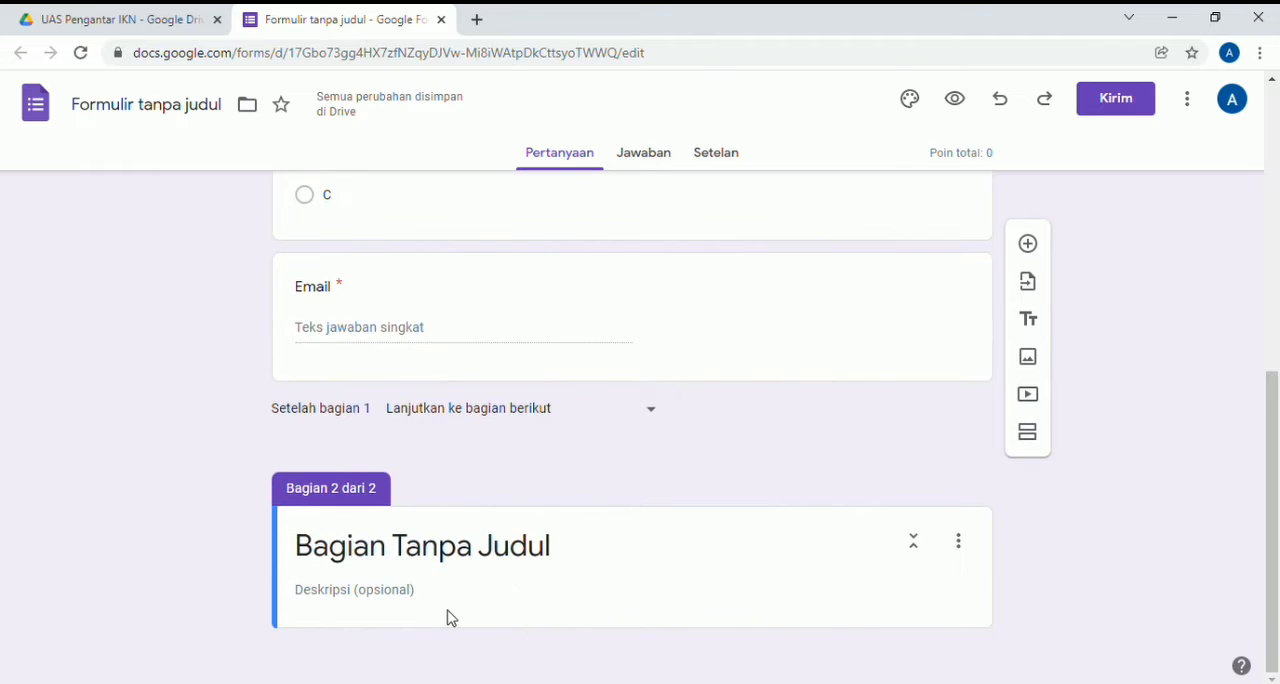
pyautogui.click(563, 559)
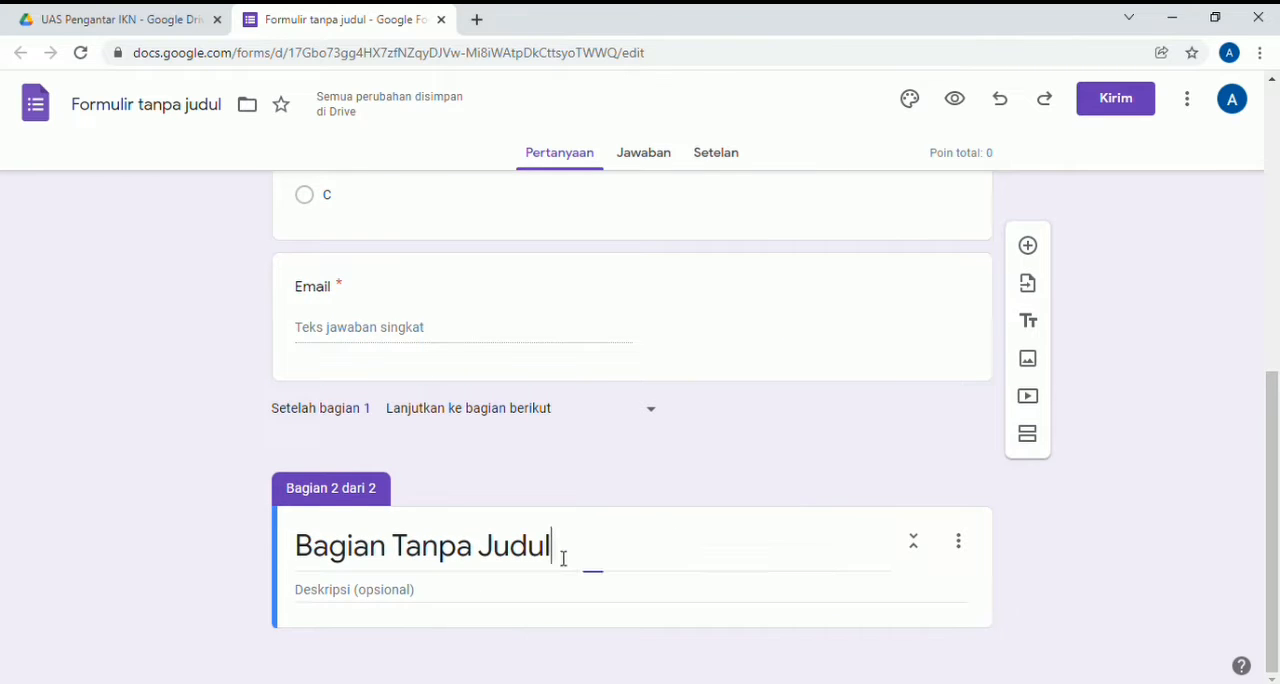
pyautogui.press('BackSpace')
pyautogui.press('BackSpace')
pyautogui.press('BackSpace')
pyautogui.press('BackSpace')
pyautogui.press('BackSpace')
pyautogui.press('BackSpace')
pyautogui.press('BackSpace')
pyautogui.press('BackSpace')
pyautogui.press('BackSpace')
pyautogui.press('BackSpace')
pyautogui.press('BackSpace')
pyautogui.press('BackSpace')
pyautogui.press('BackSpace')
pyautogui.press('BackSpace')
pyautogui.press('BackSpace')
pyautogui.press('BackSpace')
pyautogui.press('BackSpace')
pyautogui.press('BackSpace')
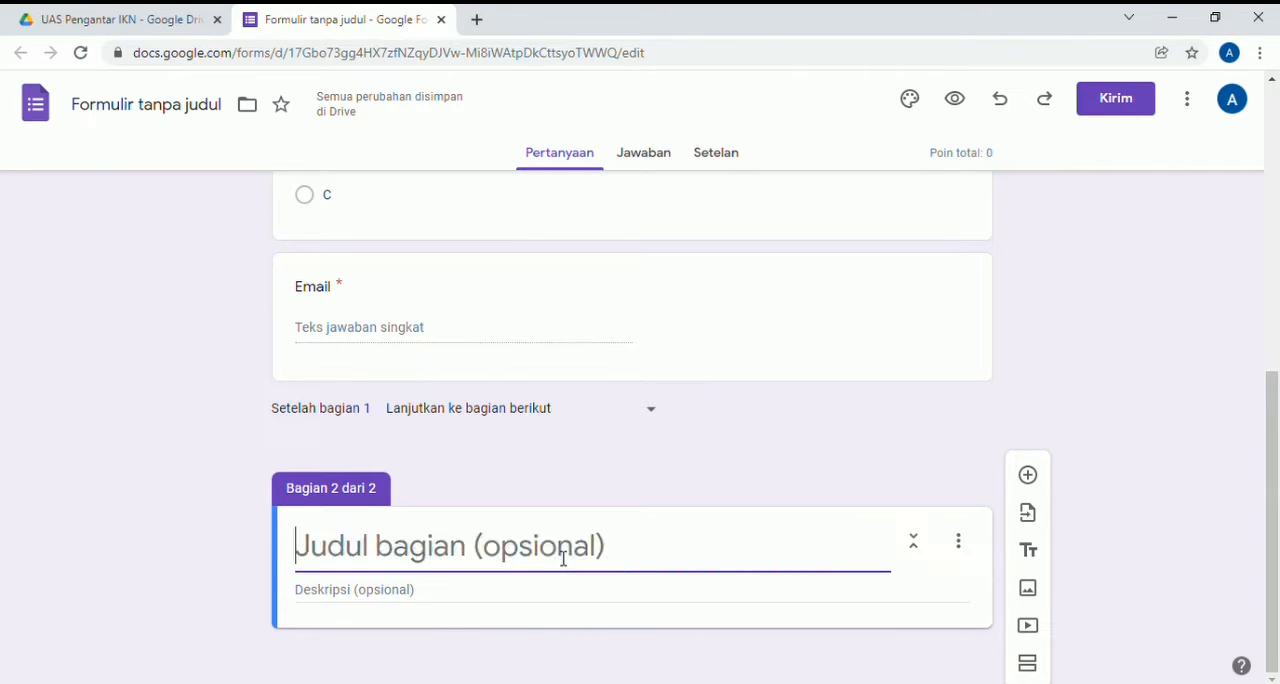
pyautogui.write('Soal')
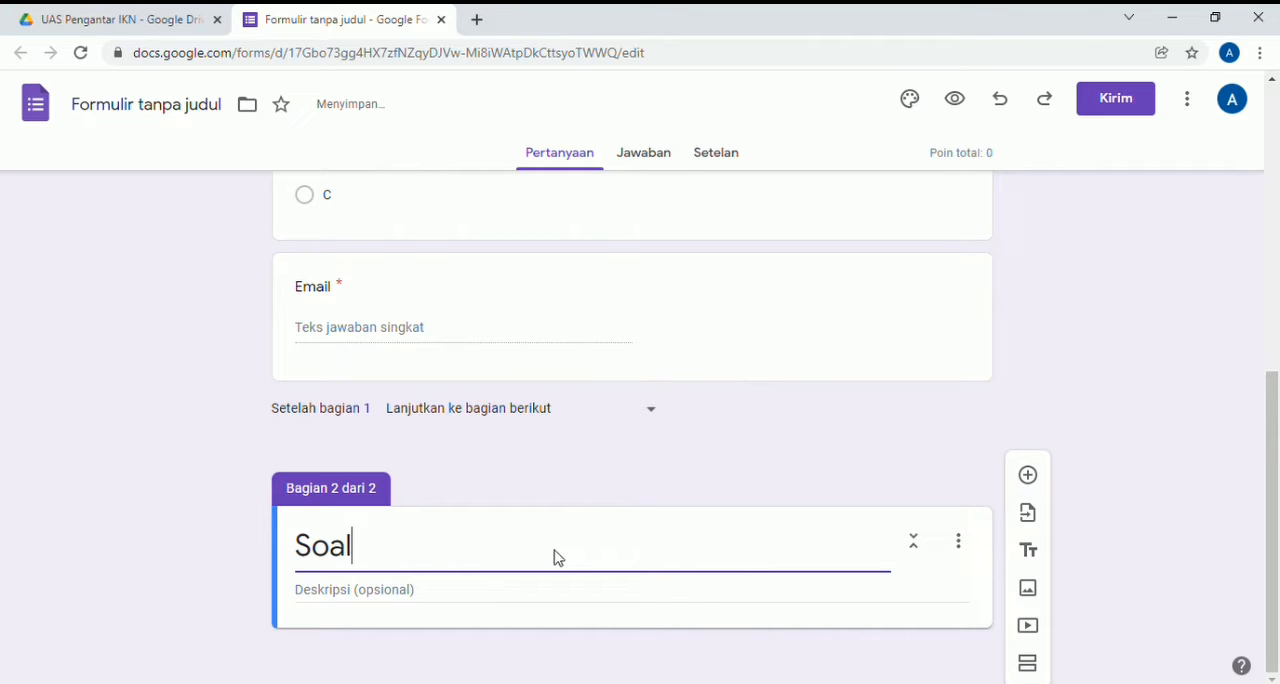
# - Enter "pilih jawaban yang menurut anda benar" as the description of the "Soal" section
pyautogui.click(520, 603)
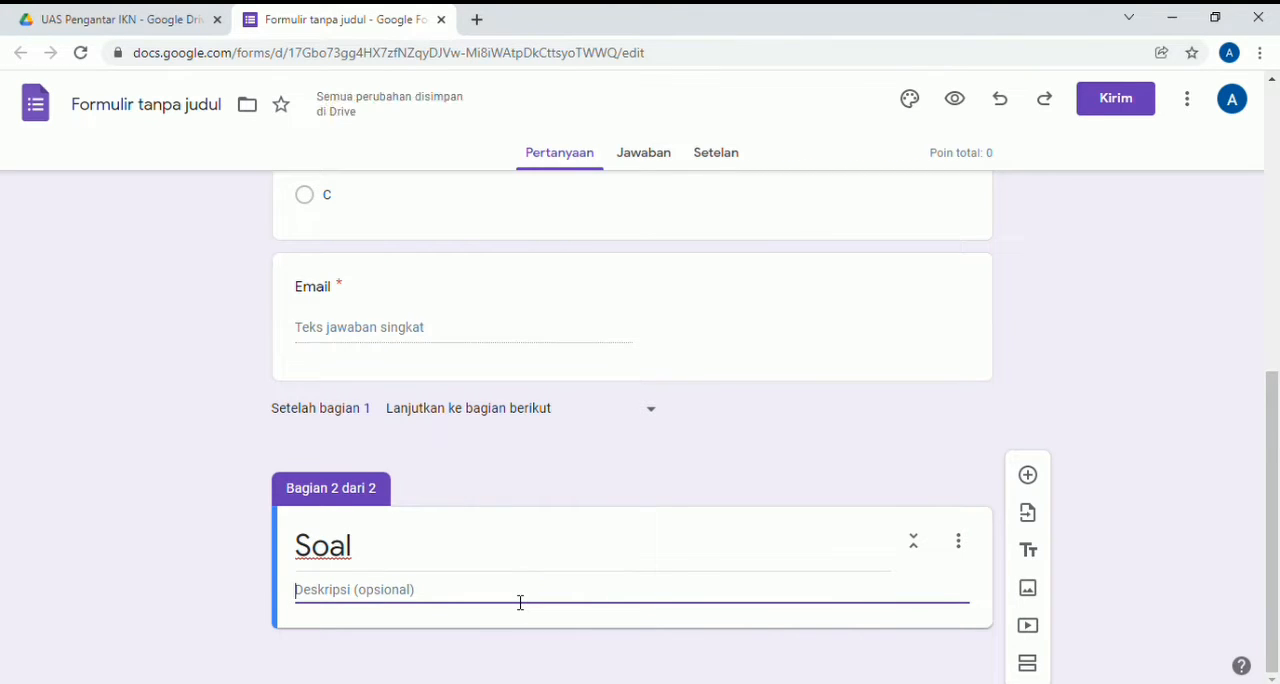
pyautogui.write('jawab de')
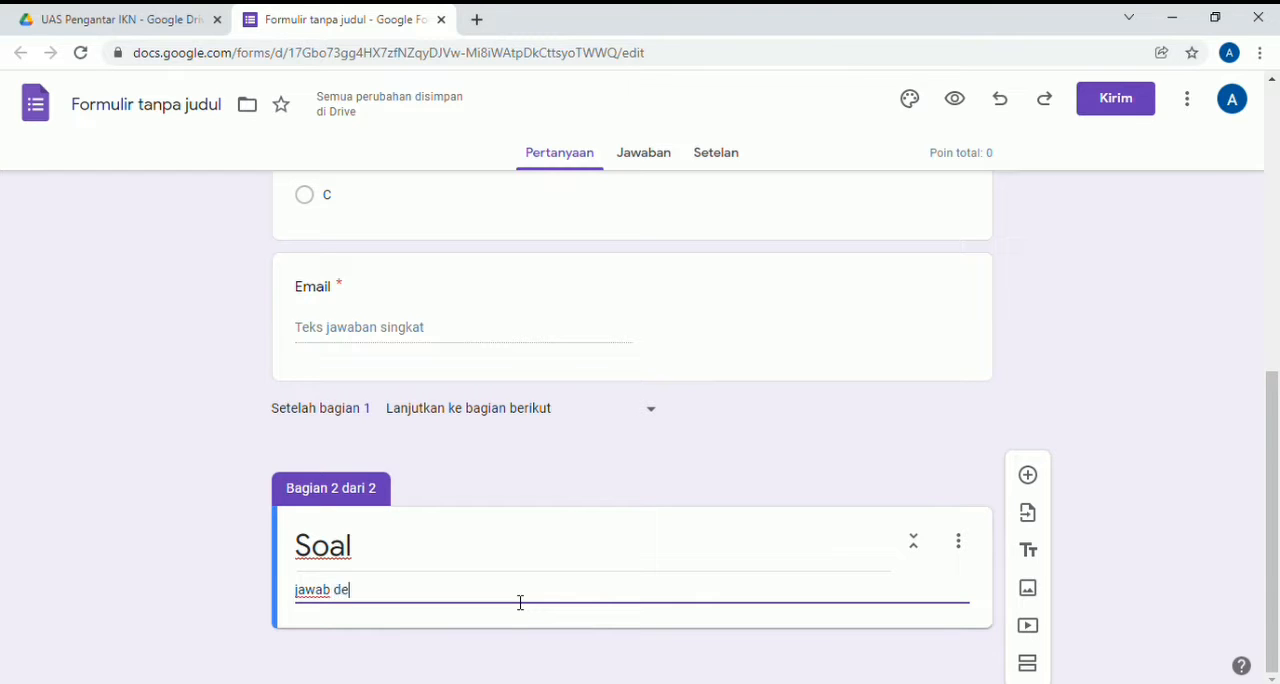
pyautogui.press('BackSpace')
pyautogui.press('BackSpace')
pyautogui.press('BackSpace')
pyautogui.press('BackSpace')
pyautogui.press('BackSpace')
pyautogui.press('BackSpace')
pyautogui.press('BackSpace')
pyautogui.press('BackSpace')
pyautogui.press('BackSpace')
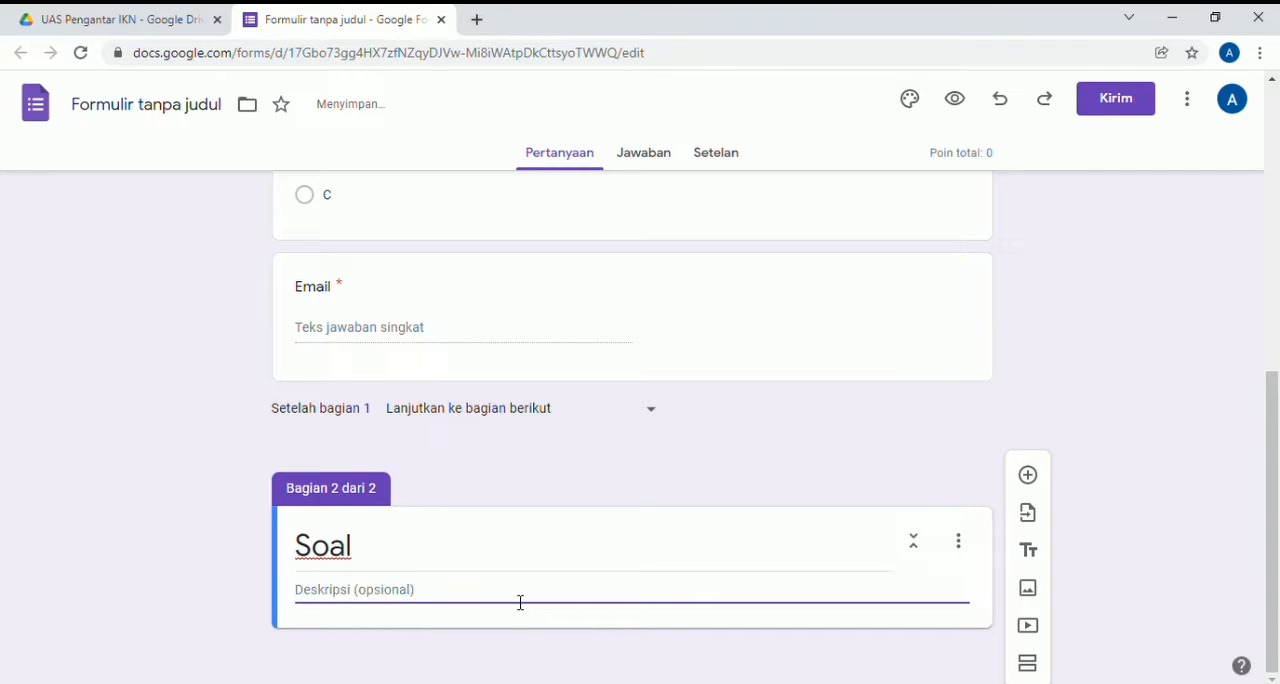
pyautogui.write('pilih ja')
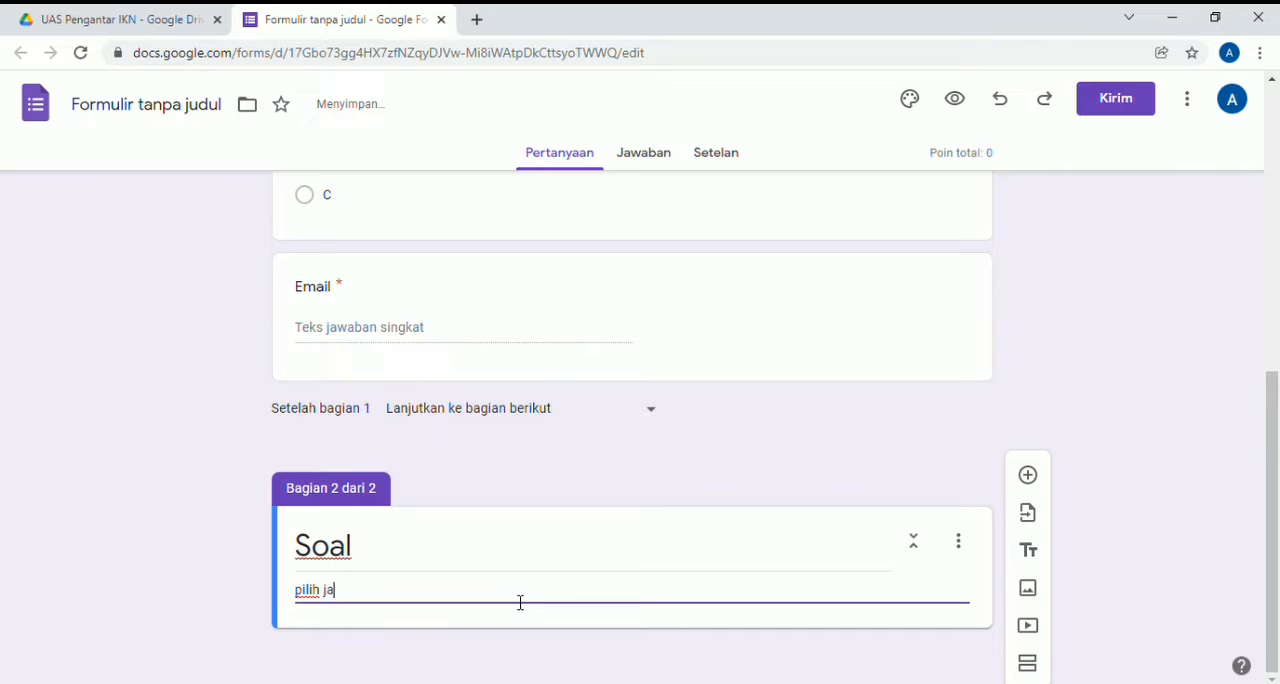
pyautogui.write('waban yang menurut ')
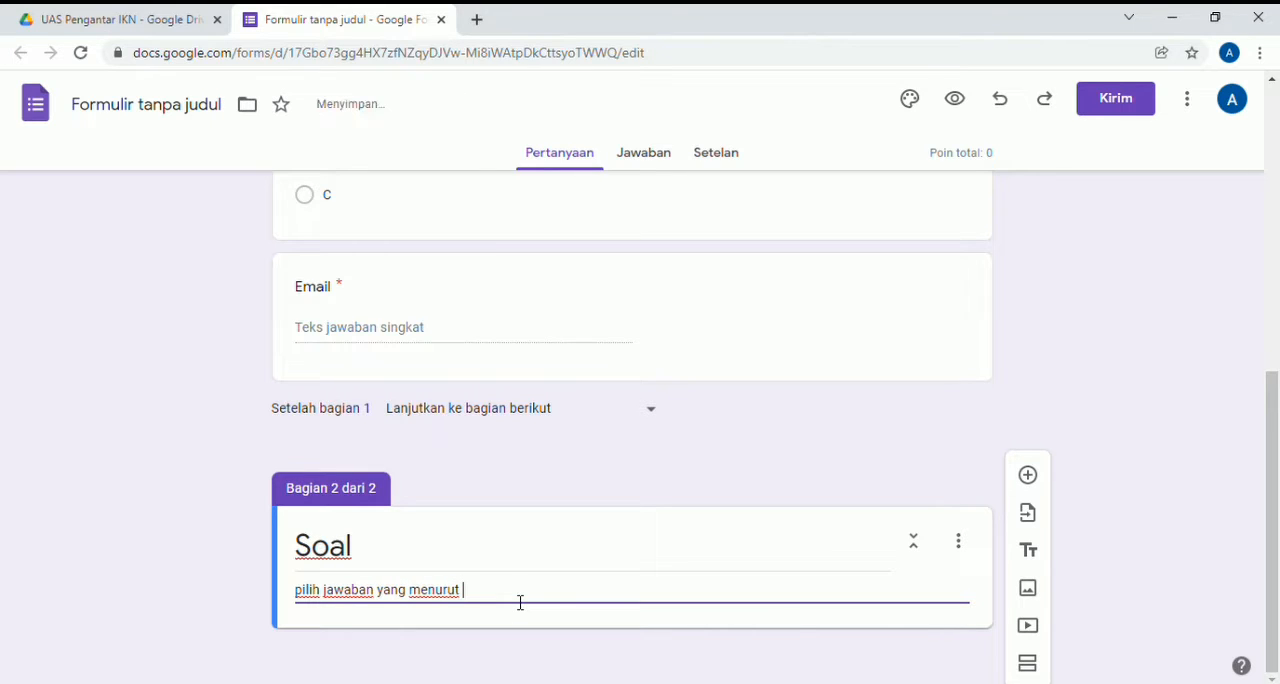
pyautogui.write('anda benar')
# - Add a multiple-choice (Pilihan ganda) question titled "apa saja faktor yang mempengaruhi pembelajaran civics" to the "Soal" section
pyautogui.click(1033, 479)
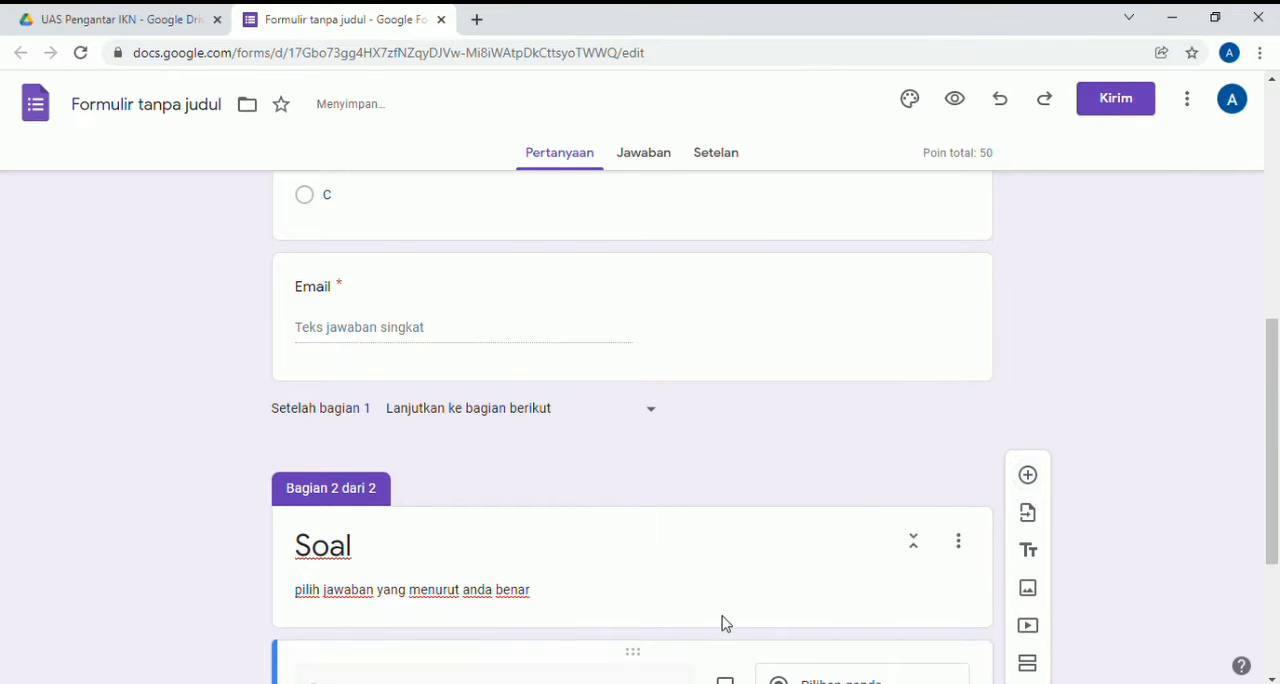
pyautogui.scroll(-3, 1114, 506)
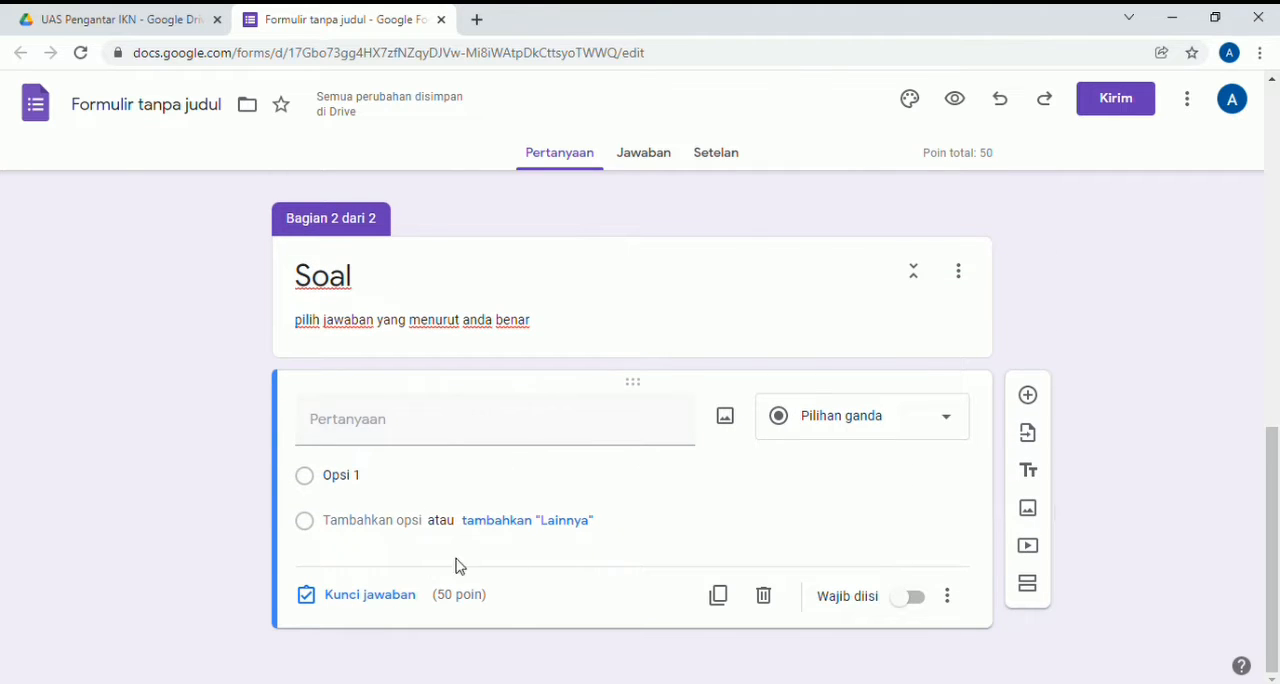
pyautogui.click(476, 429)
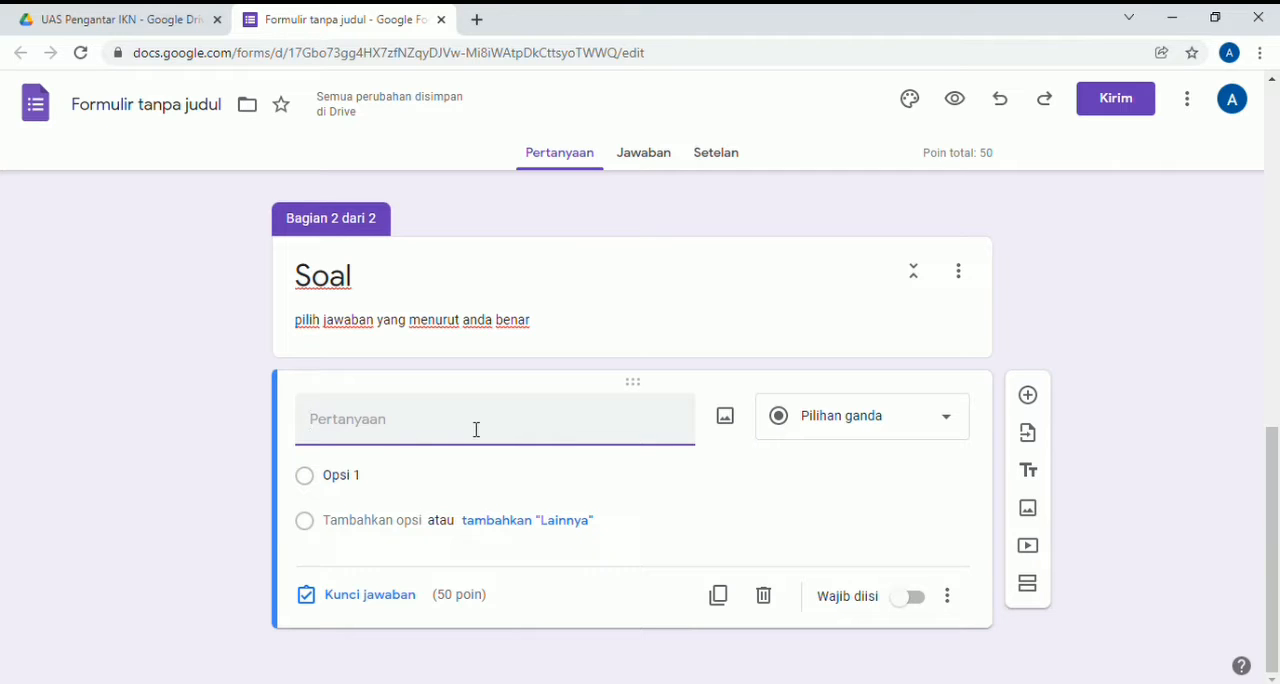
pyautogui.write('apa saja faktor yang')
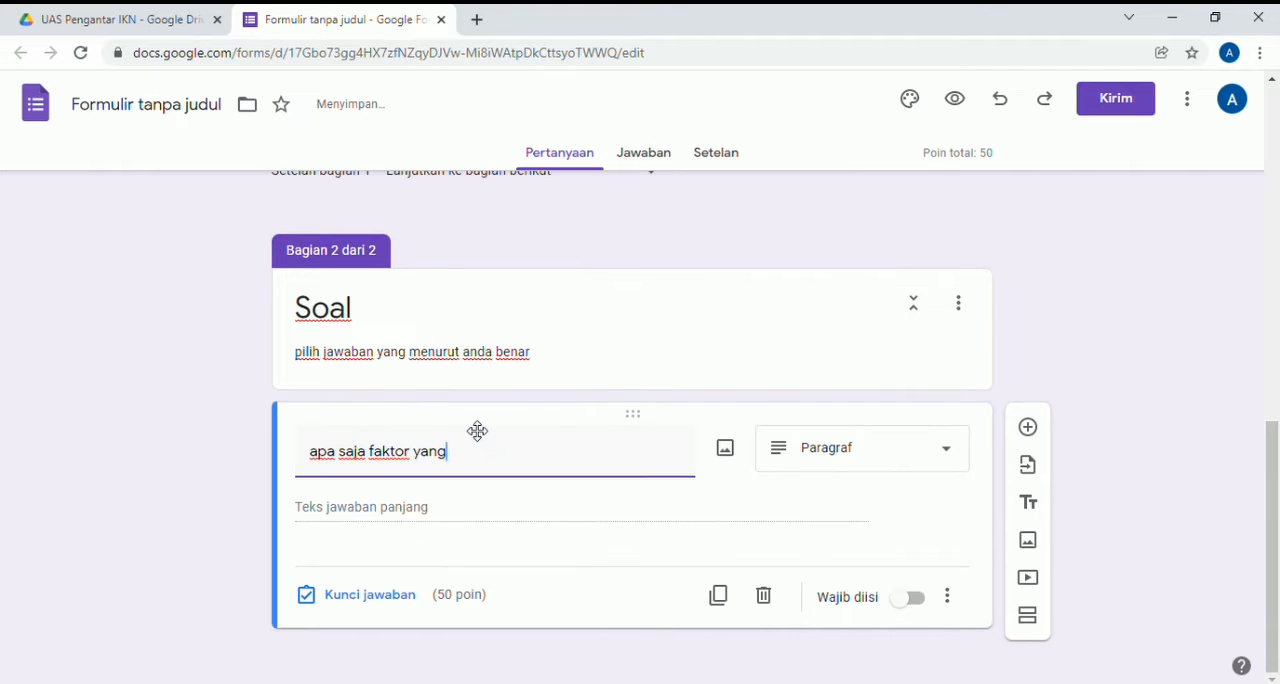
pyautogui.write(' mempengaruhi ')
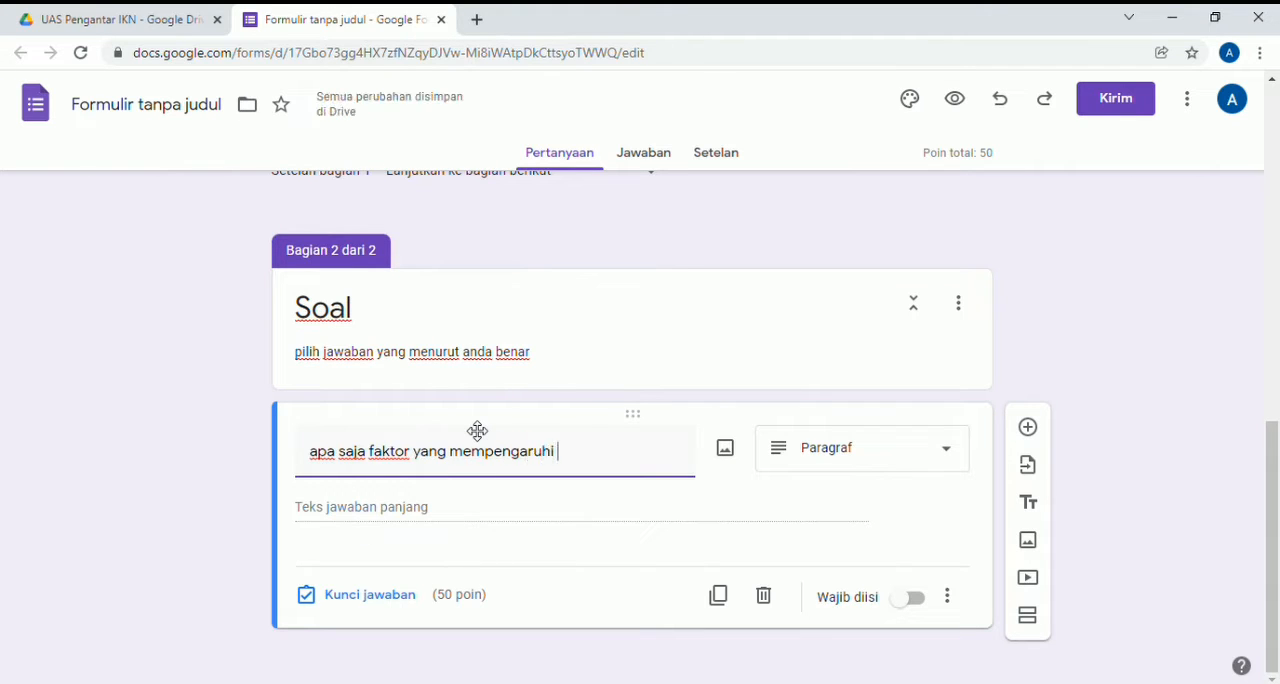
pyautogui.write('pembelajaran civics')
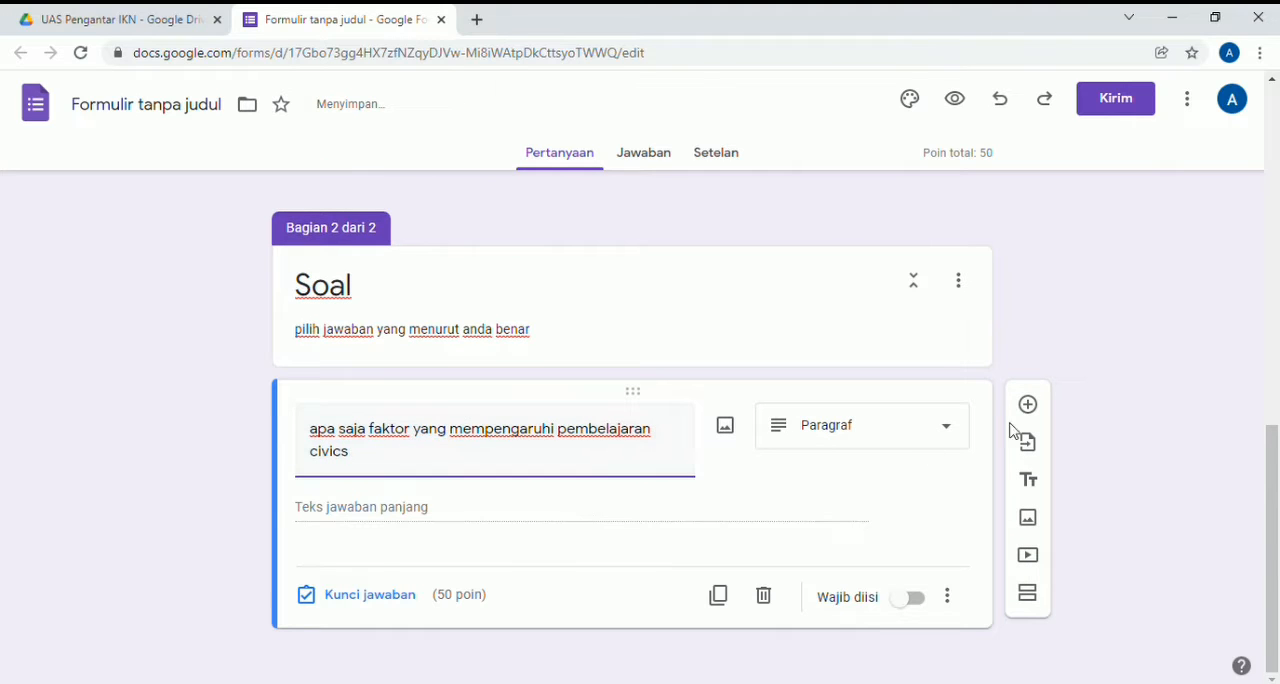
pyautogui.click(958, 432)
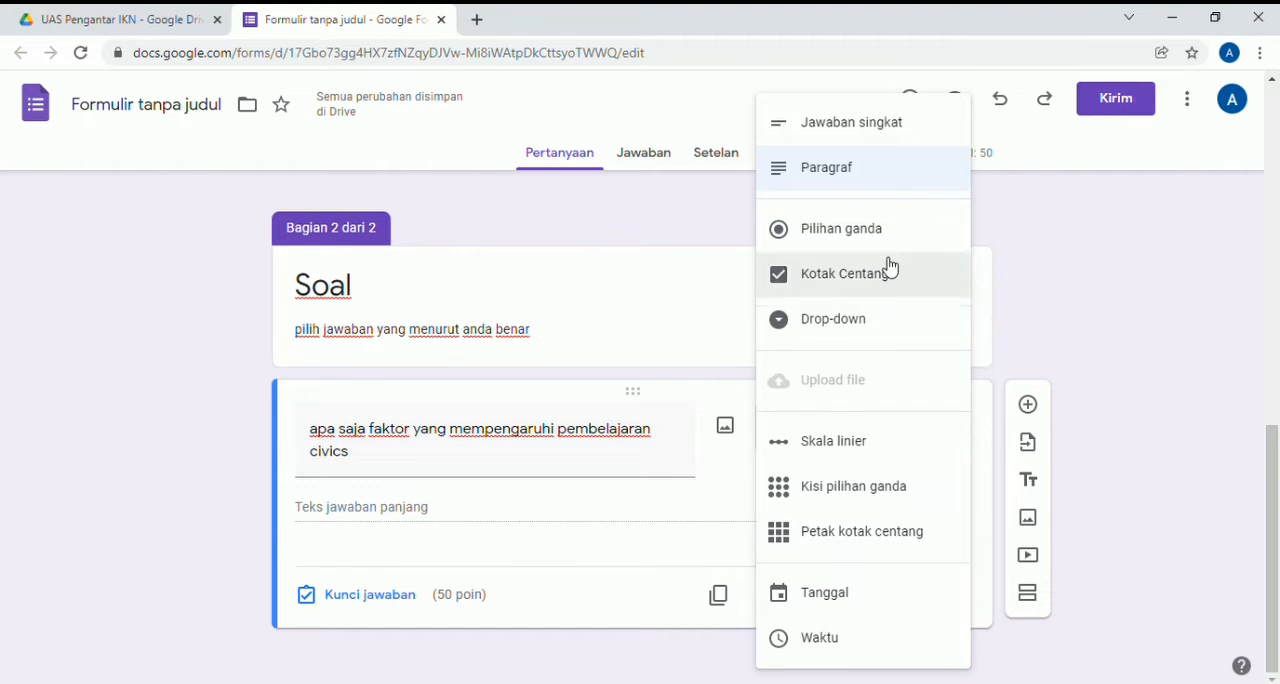
pyautogui.click(864, 240)
# - Give the civics question the options "ideologi bangsa", "kebijakan pemerintah", "stakeholder" and "semua benar"
pyautogui.click(437, 524)
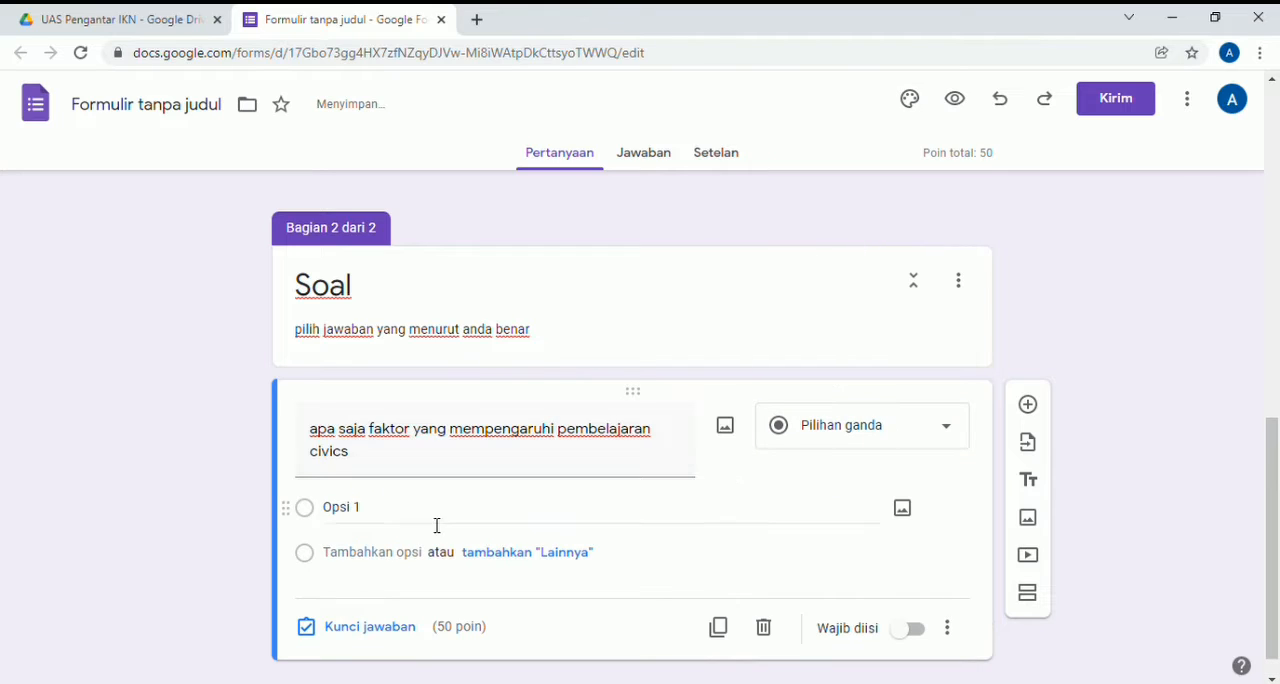
pyautogui.press('BackSpace')
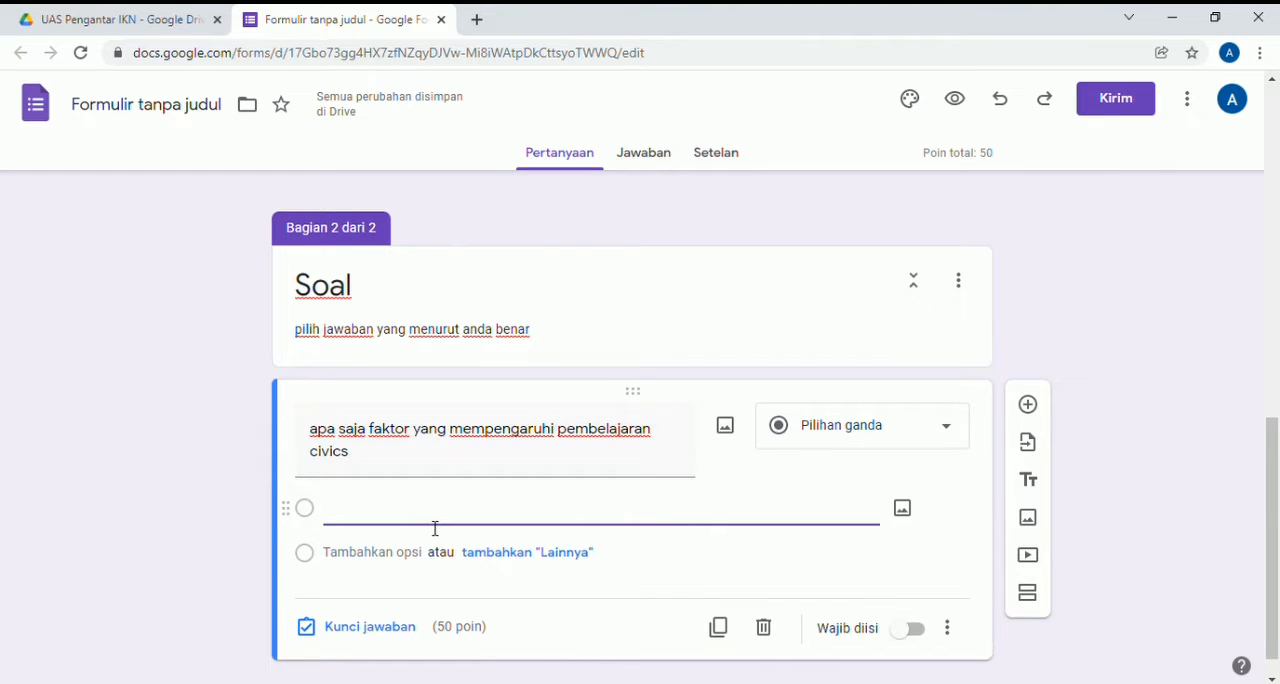
pyautogui.write('ideologi bangsa')
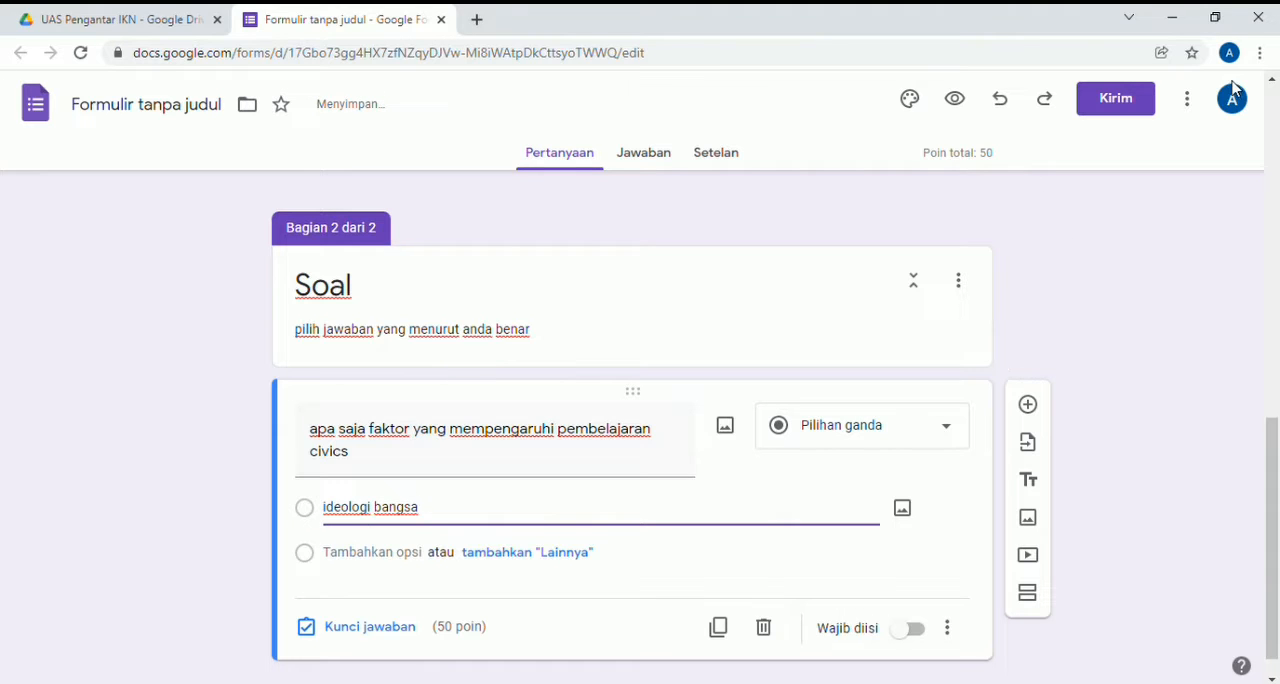
pyautogui.press('Return')
pyautogui.press('BackSpace')
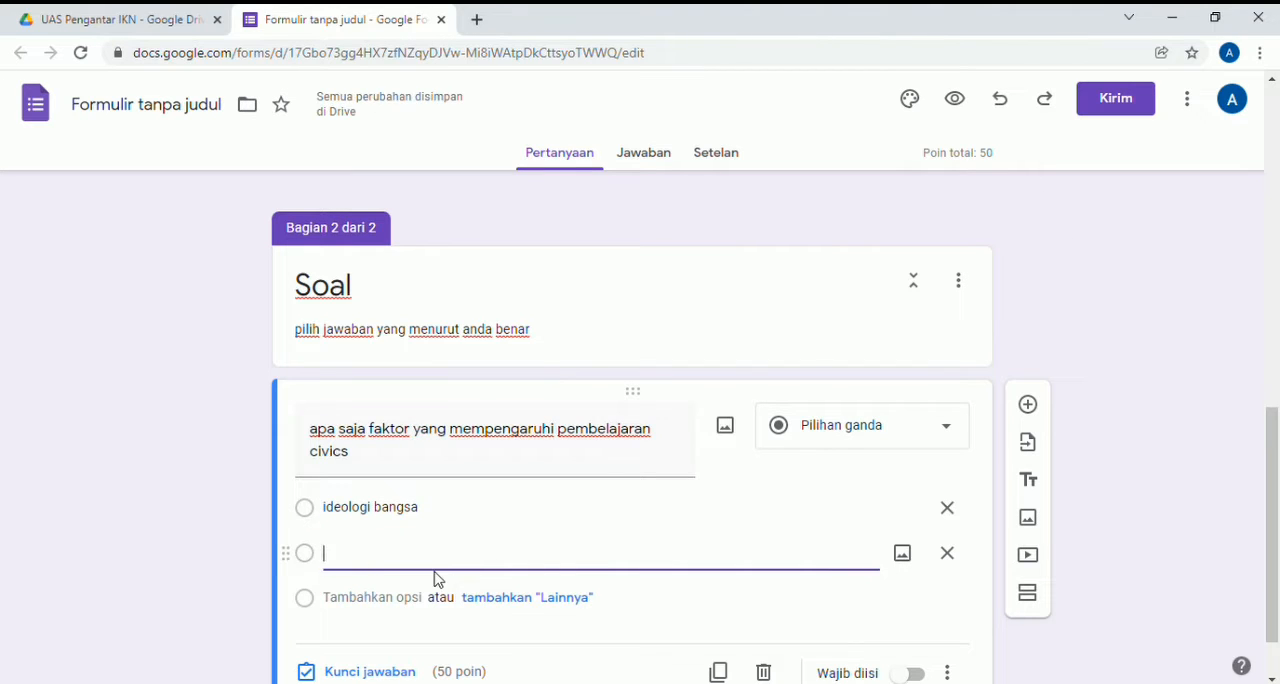
pyautogui.write('kebijakan pemerintah')
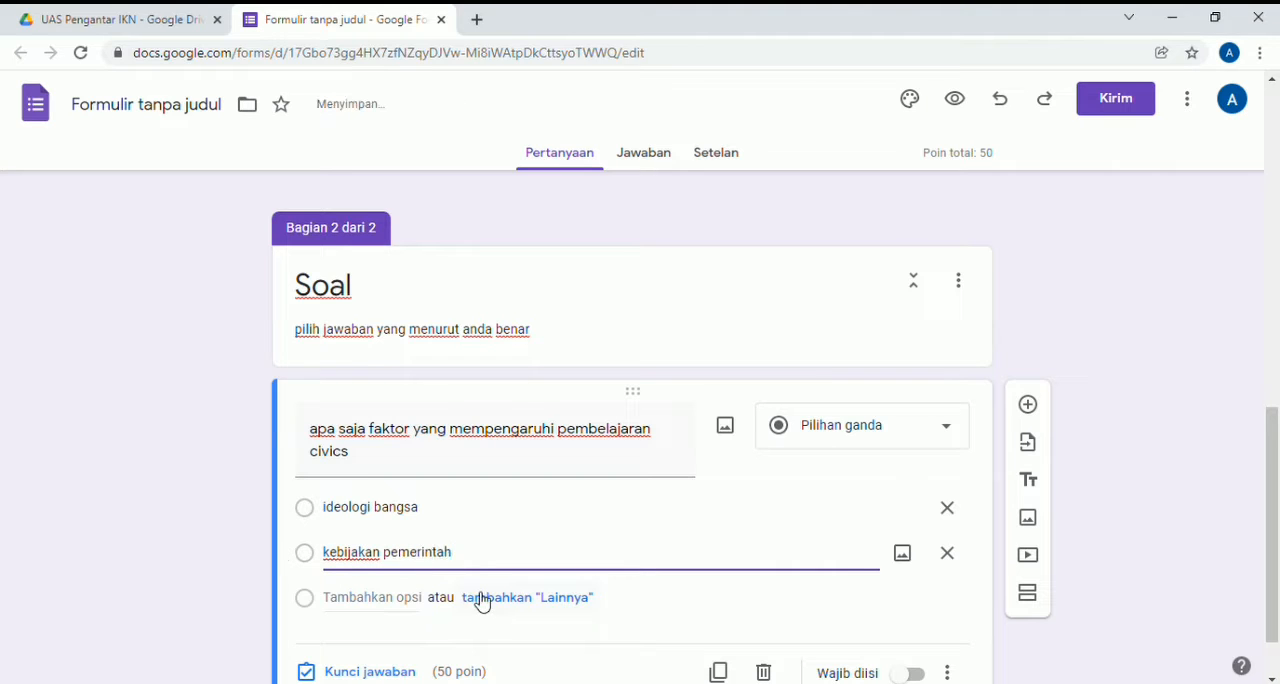
pyautogui.press('Return')
pyautogui.write('sta')
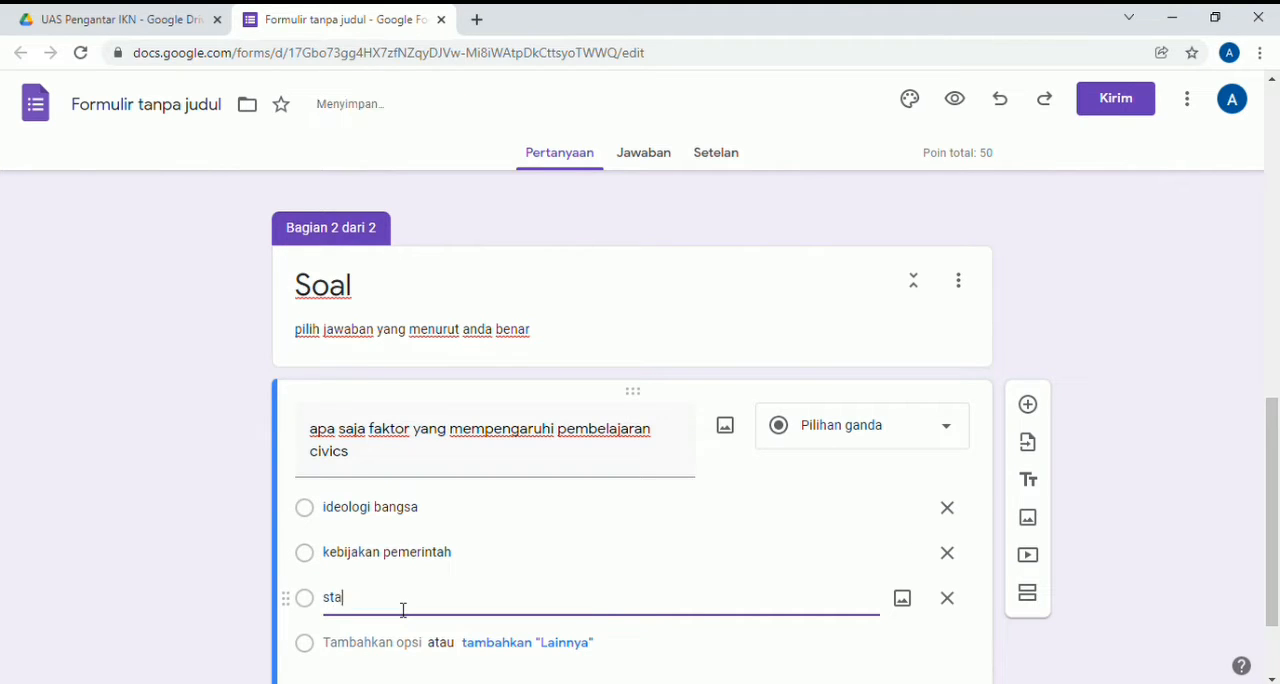
pyautogui.write('keholder')
pyautogui.press('Return')
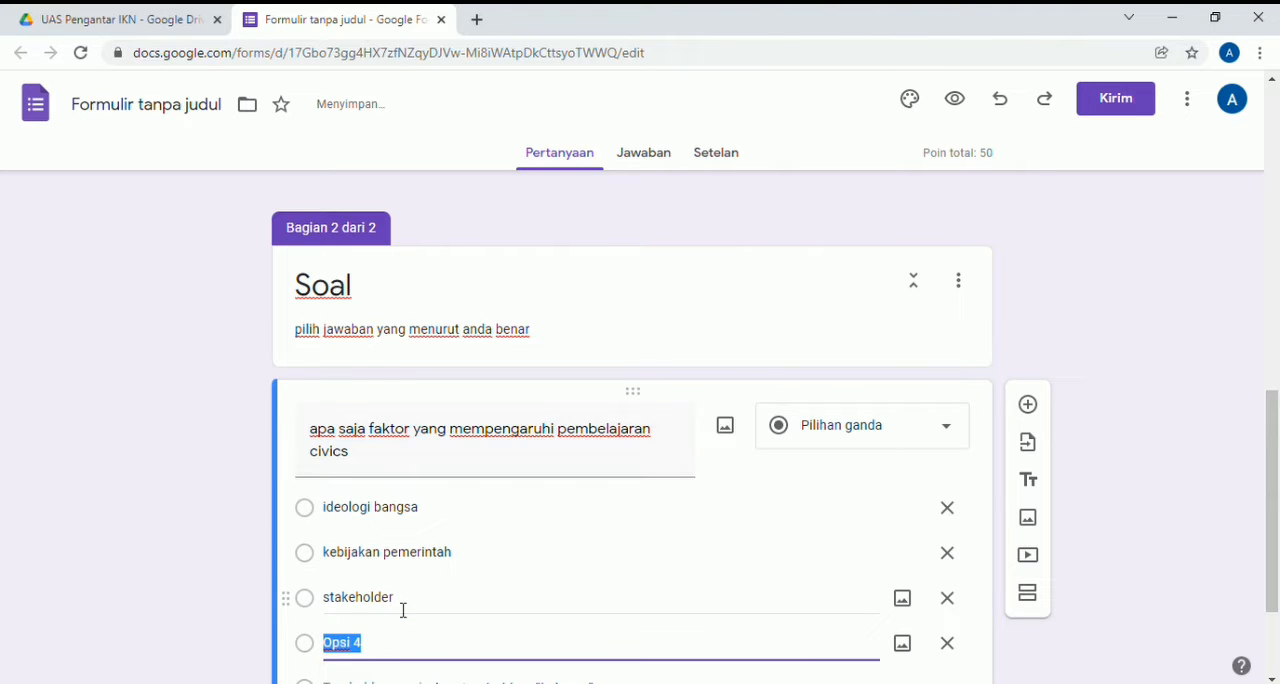
pyautogui.write('semua benar')
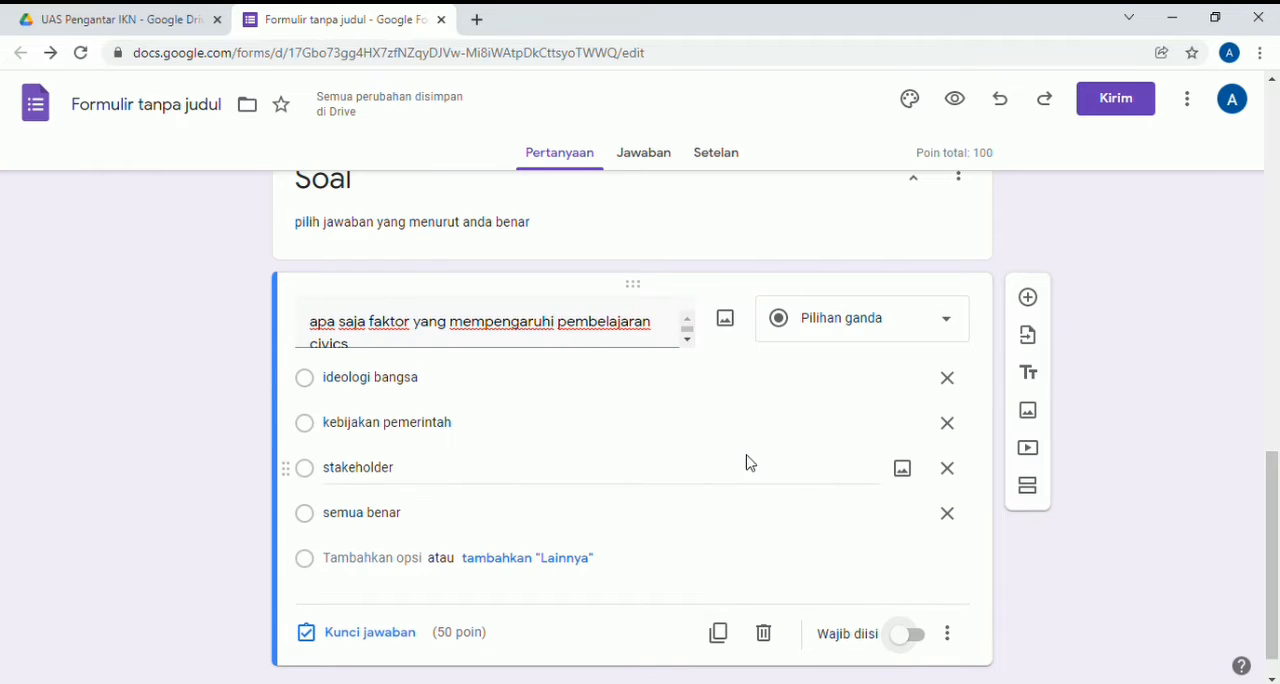
# - Make the civics question required and toggle its shuffle option order setting (Acak urutan opsi)
pyautogui.click(912, 636)
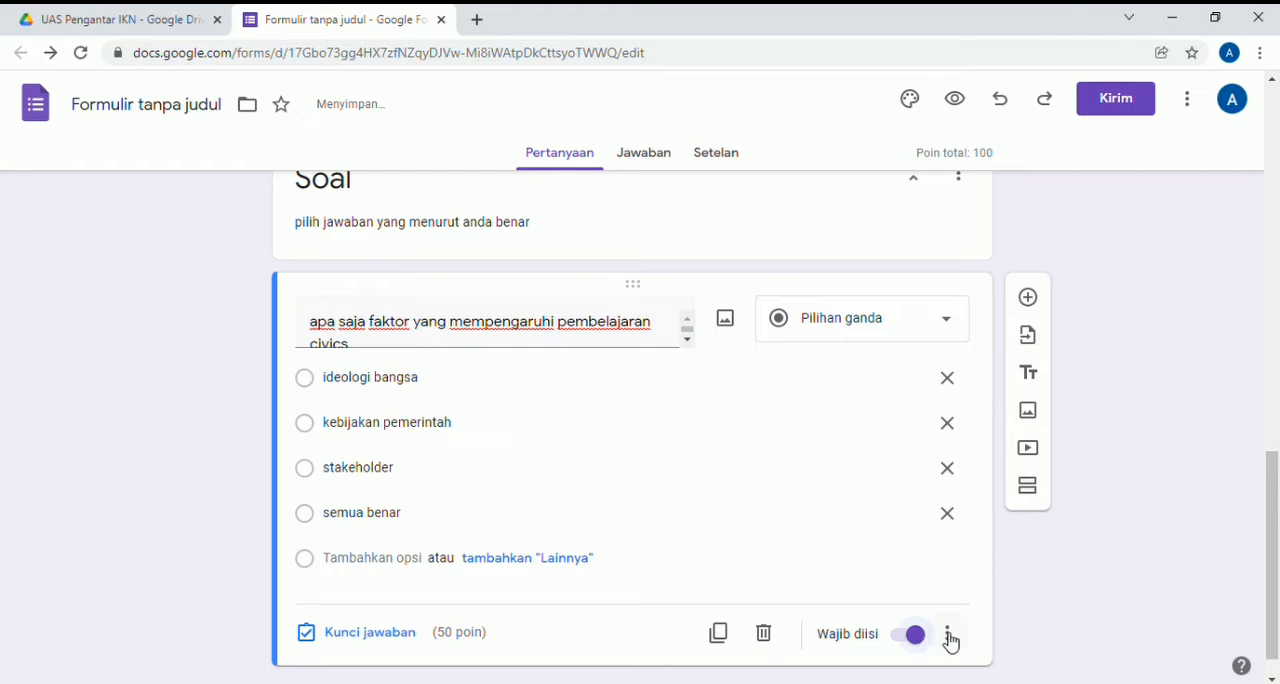
pyautogui.click(947, 633)
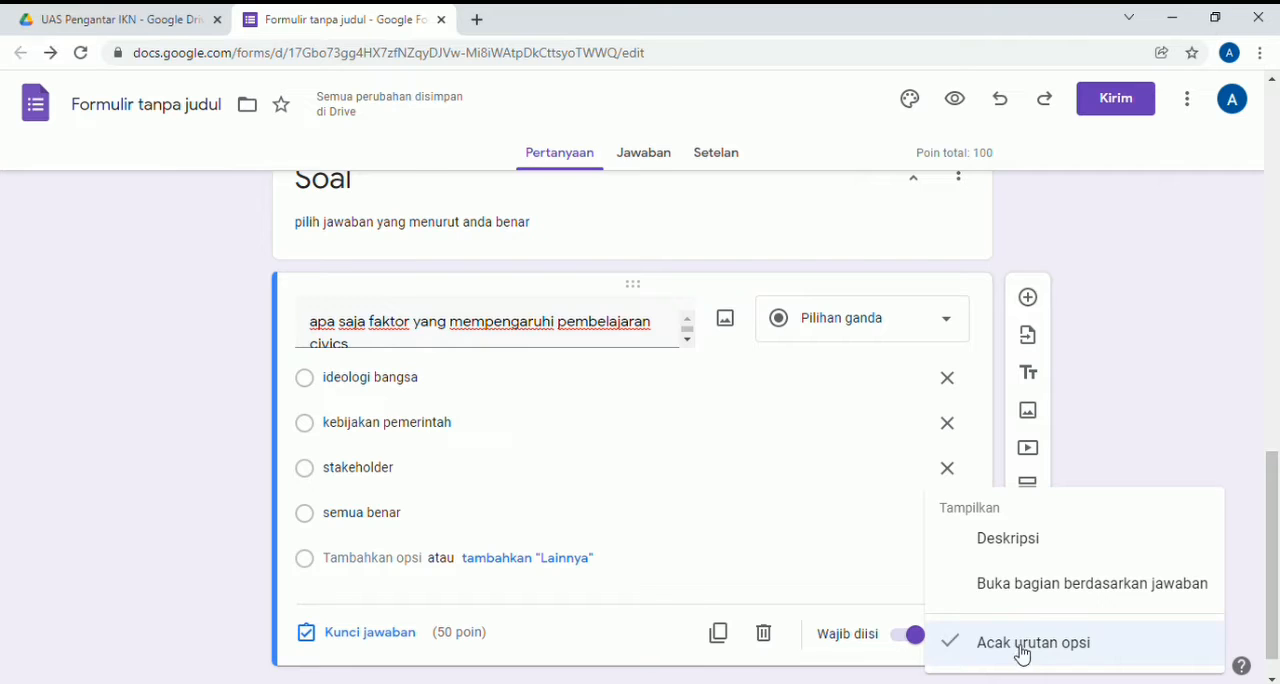
pyautogui.click(1021, 652)
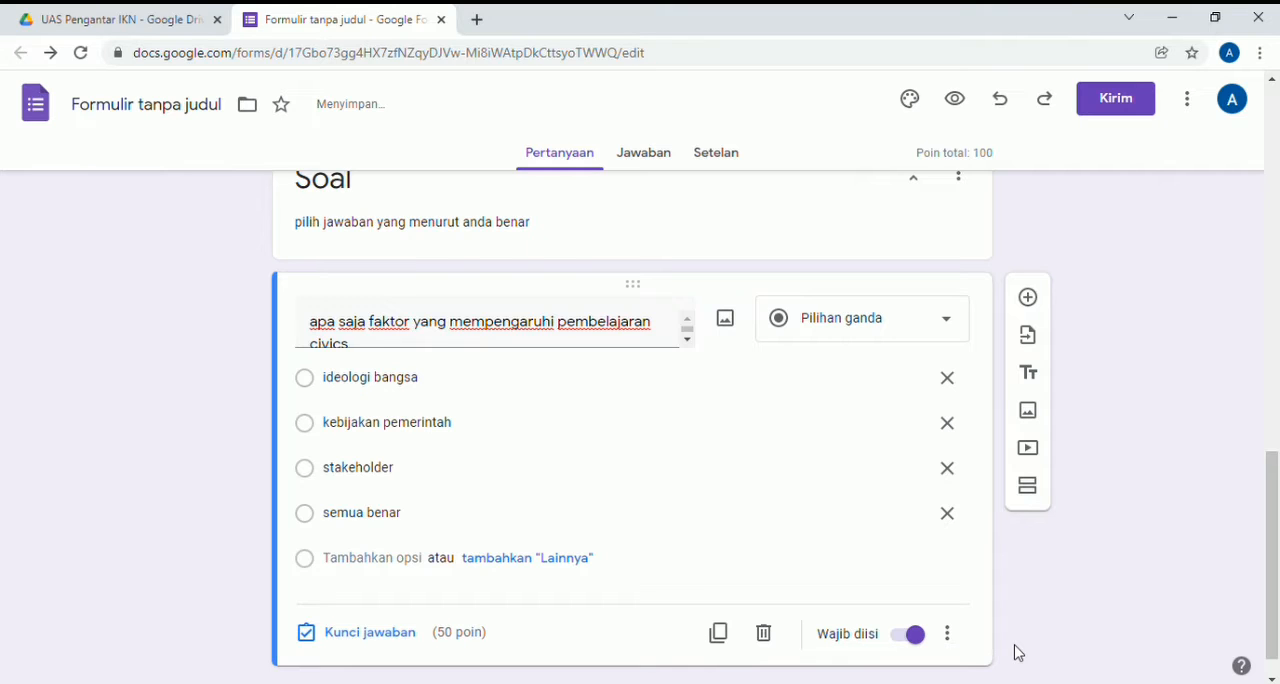
# - Mark "semua benar" as the correct answer in the civics question's answer key
pyautogui.click(391, 645)
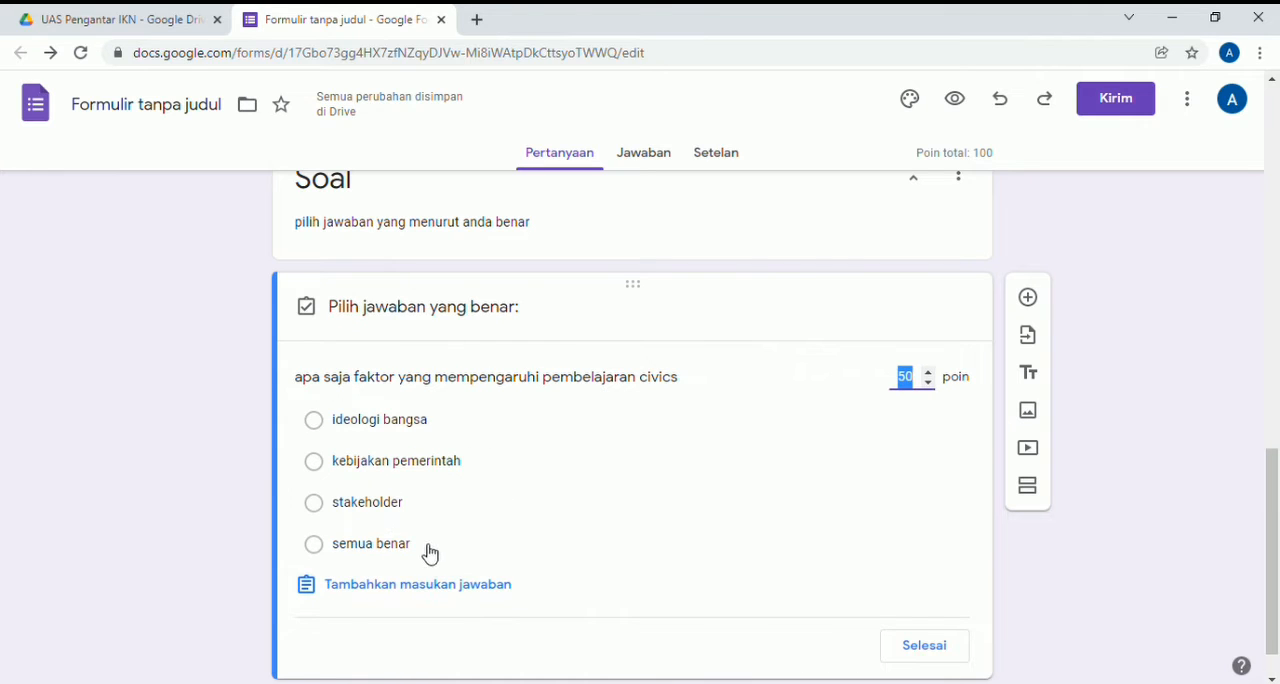
pyautogui.click(430, 543)
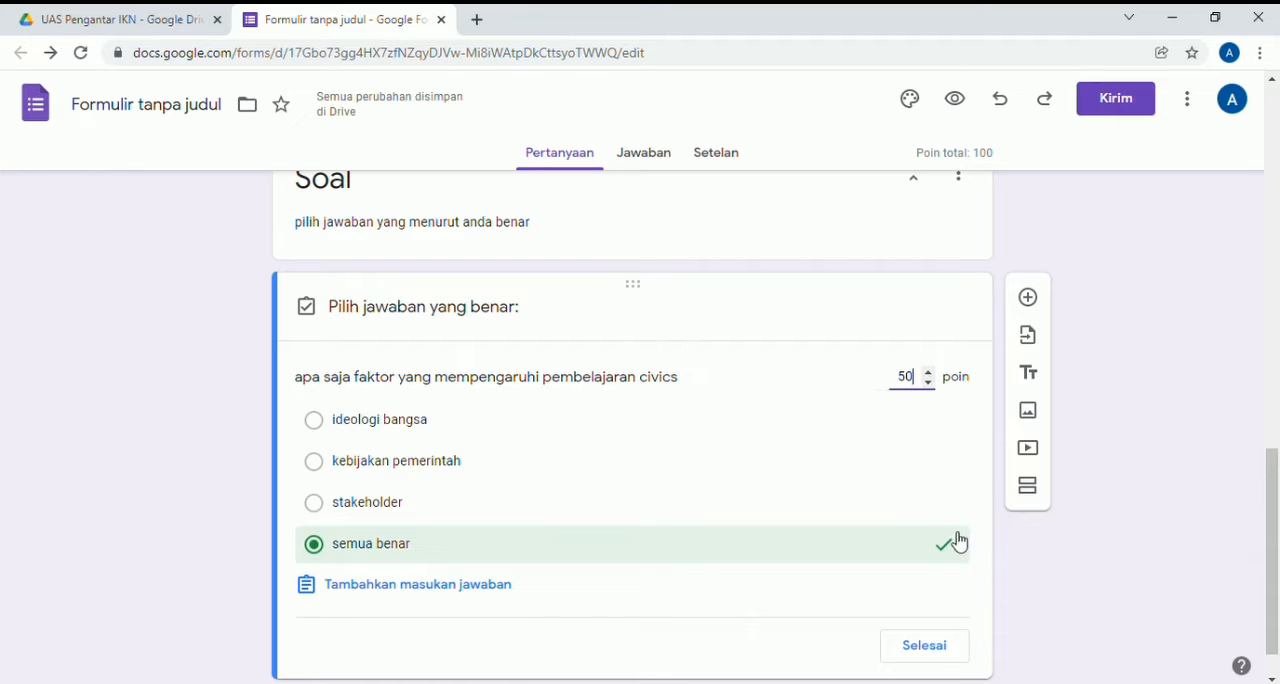
pyautogui.click(946, 657)
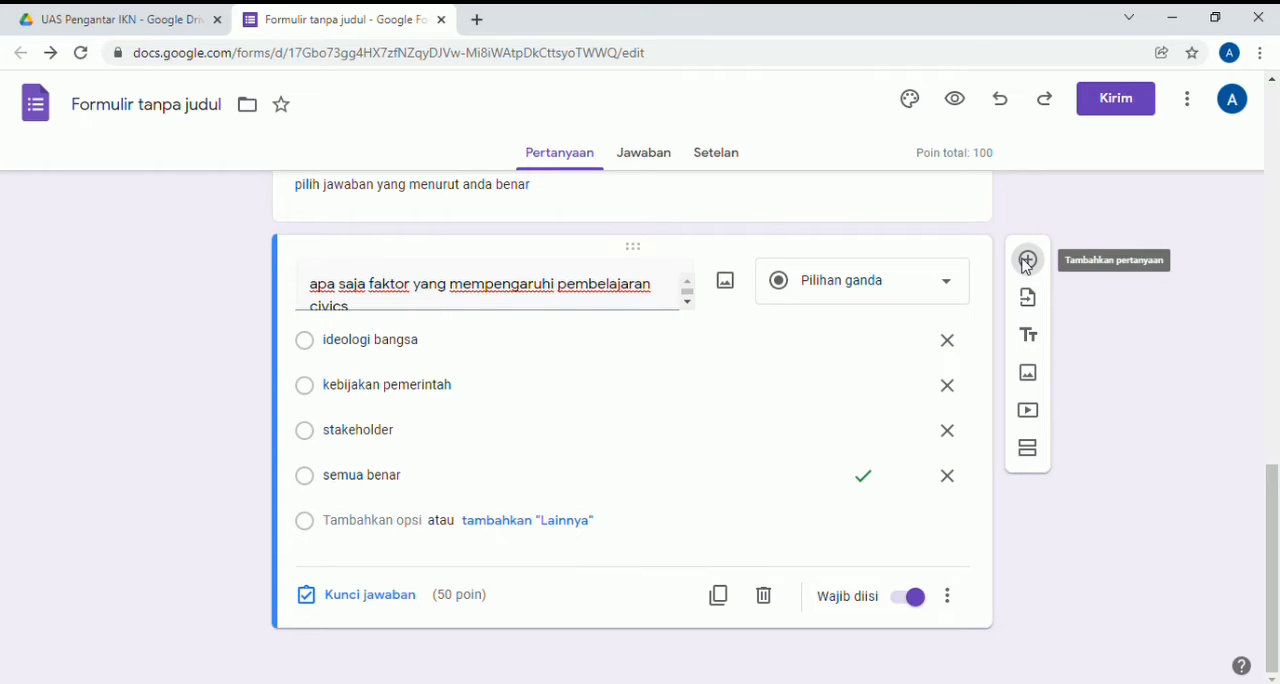
# - Add a multiple-choice question titled "apa saja yang termasuk dalam body of knowladge civics" below the first civics question
pyautogui.click(1027, 261)
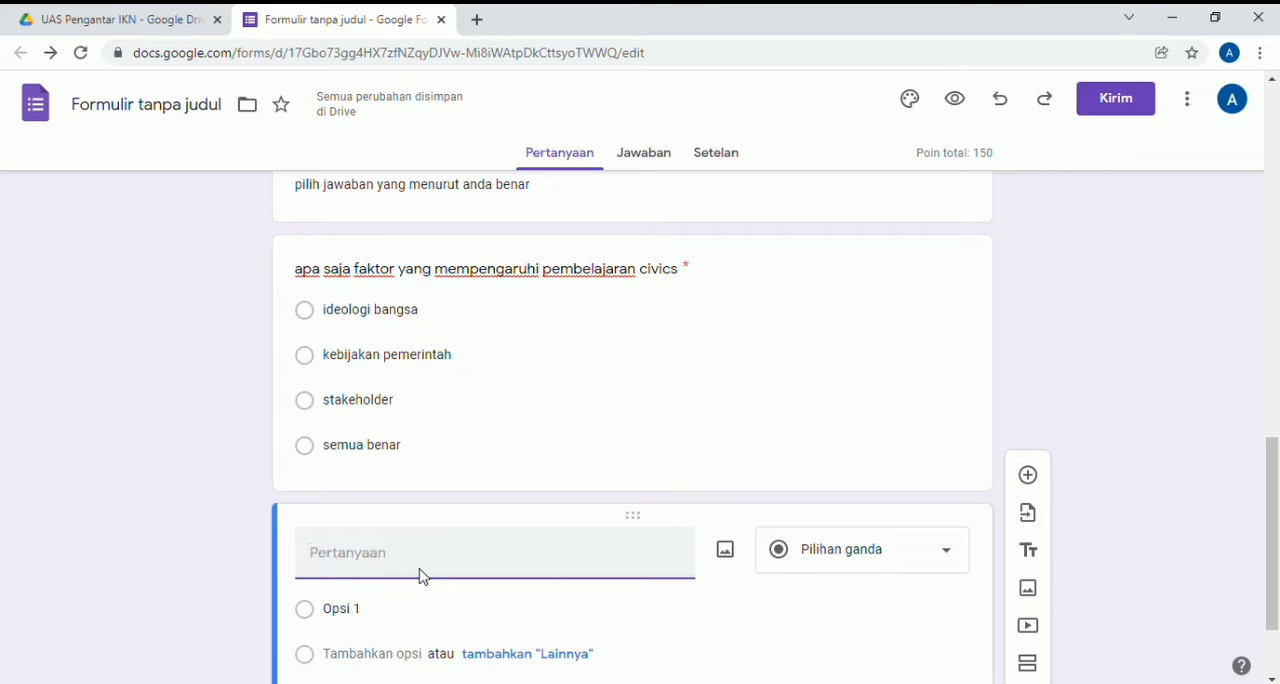
pyautogui.write('apa saj')
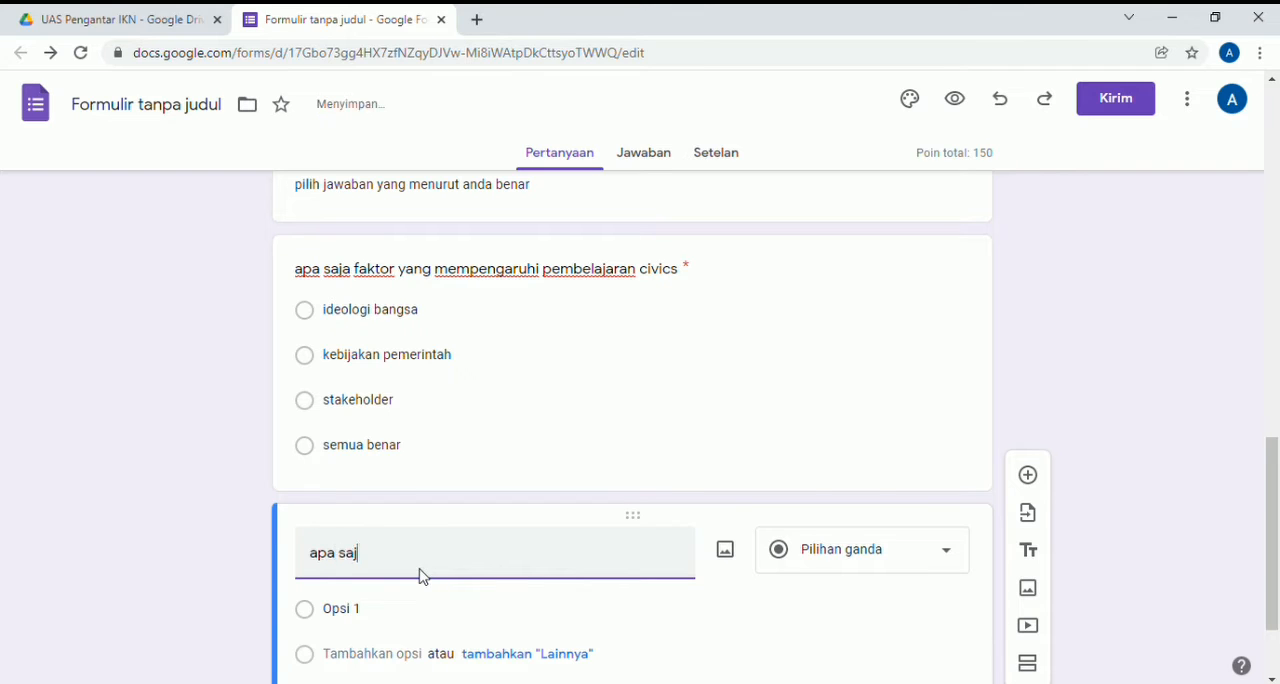
pyautogui.write('a yang termasuk')
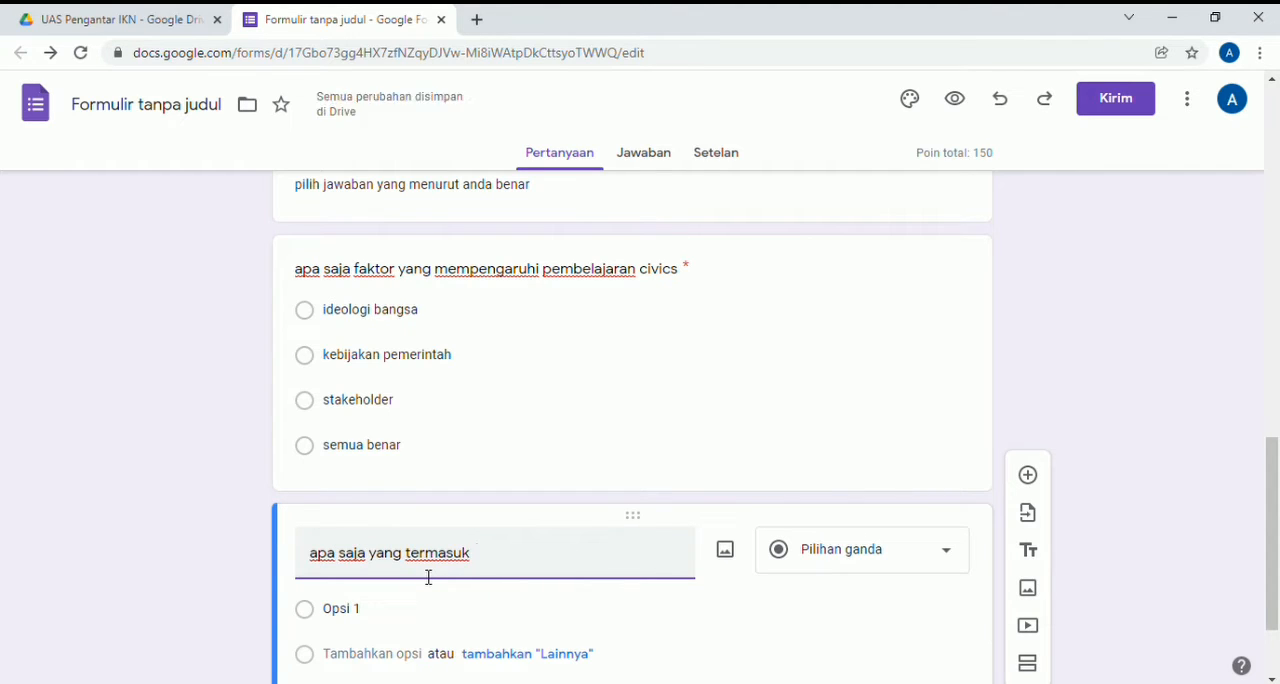
pyautogui.write(' dalam body of ')
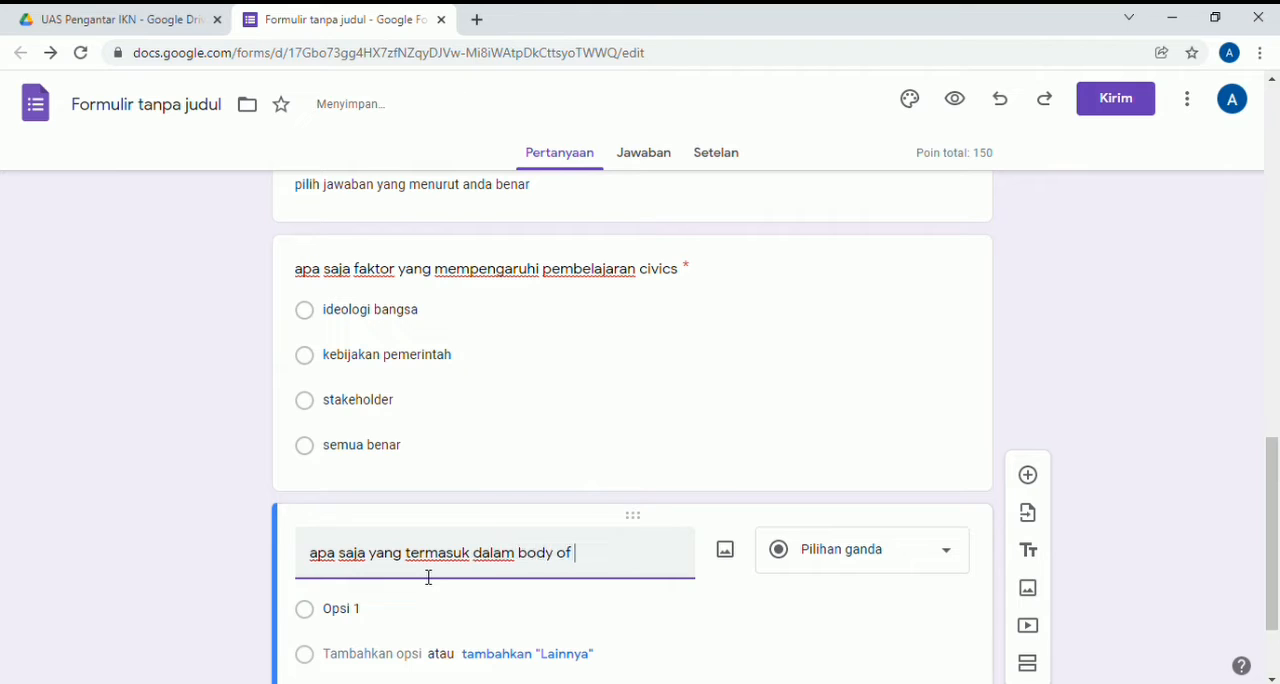
pyautogui.write('knowladge civics')
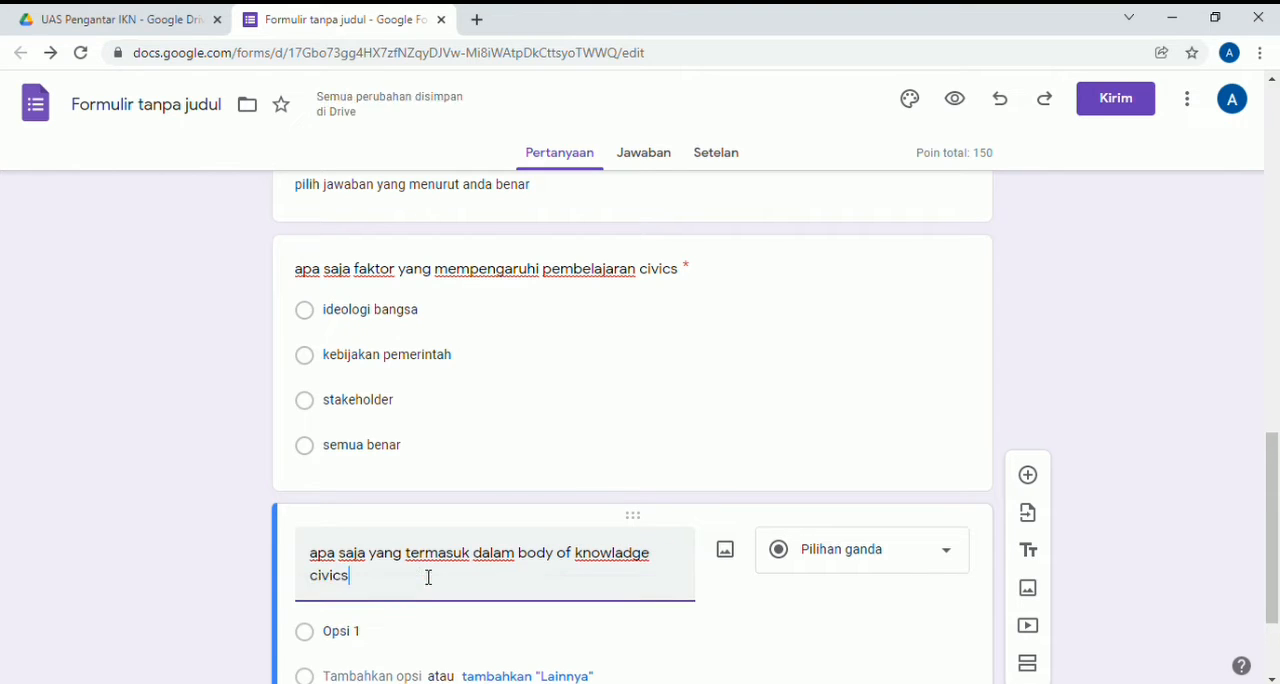
# - Give the body of knowledge question the options "civics competen", "leadership", "team work" and "tidak ada yang benar"
pyautogui.click(432, 644)
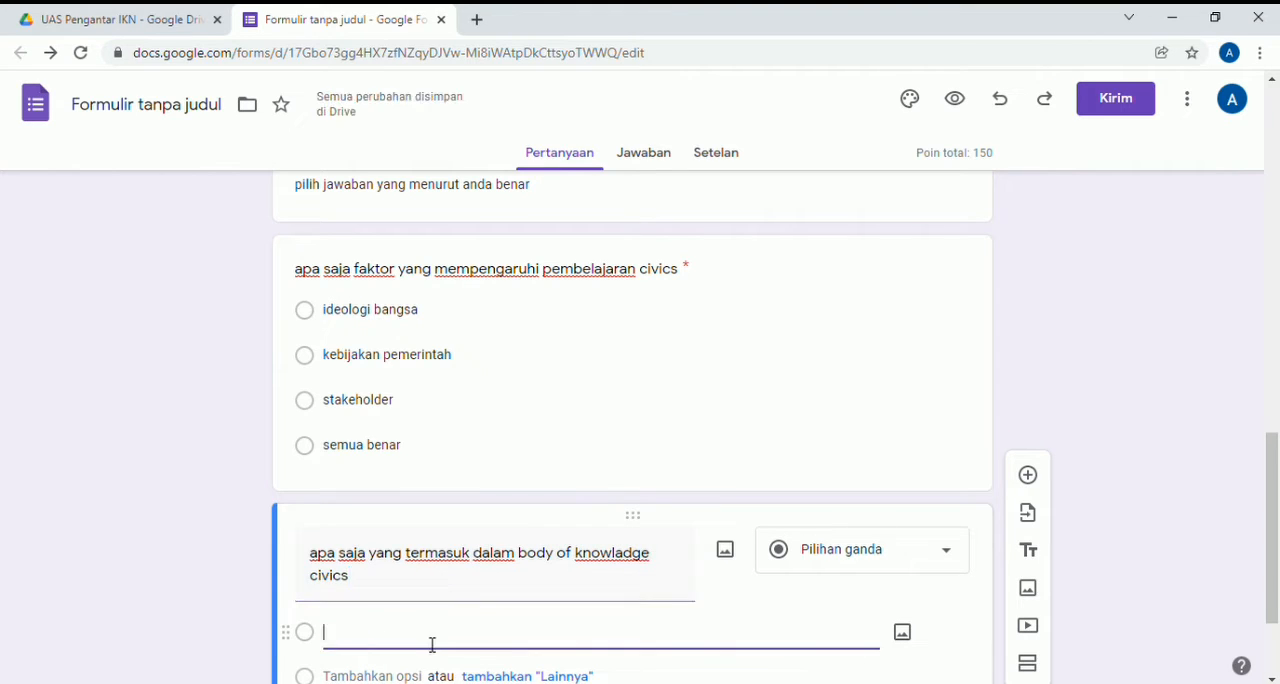
pyautogui.write('civic competen')
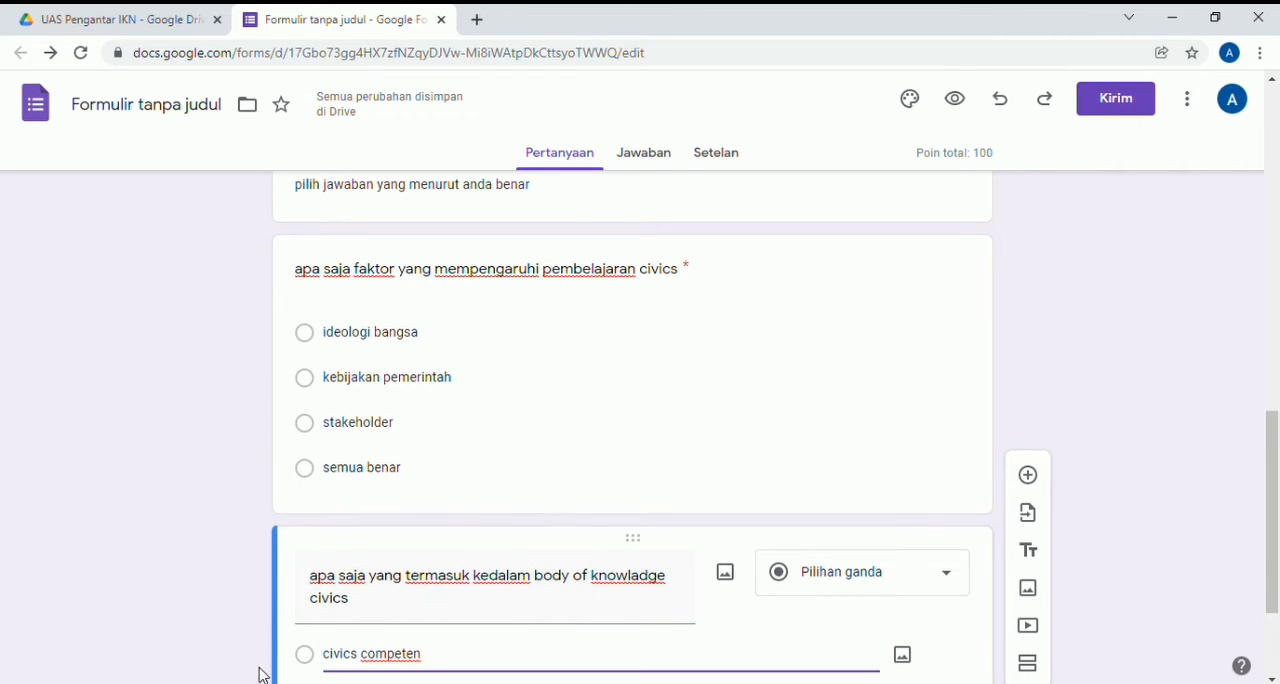
pyautogui.press('Return')
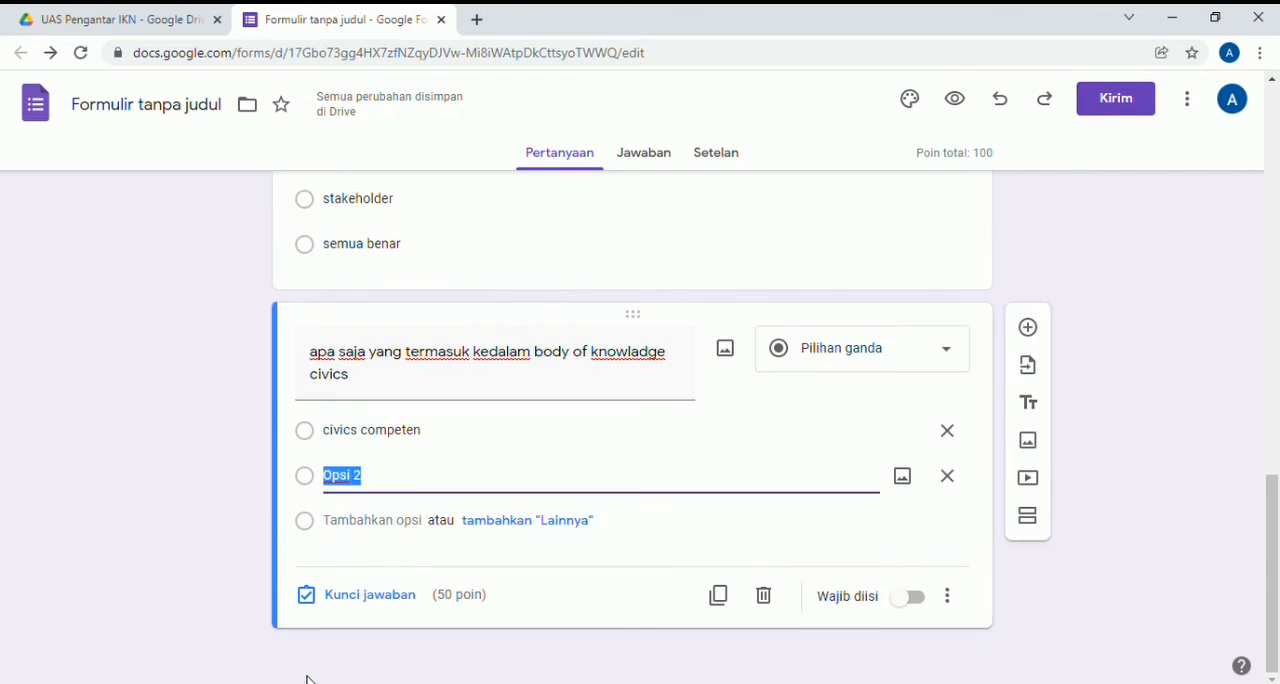
pyautogui.write('leadership')
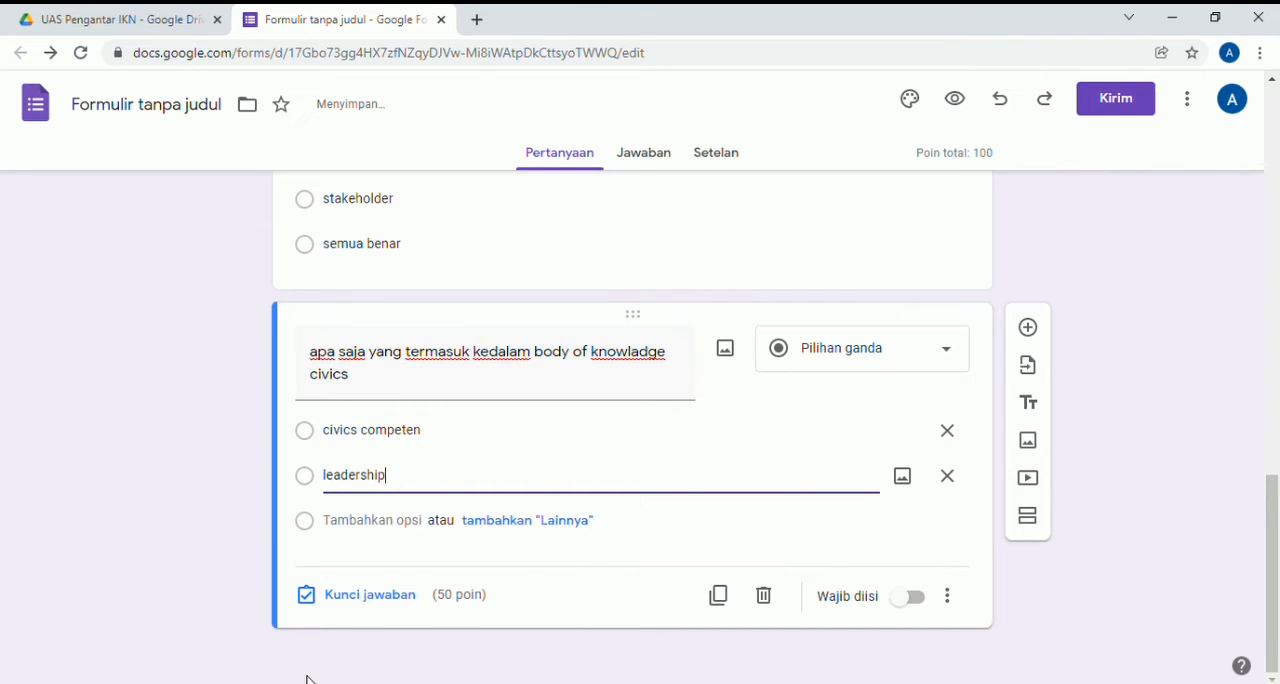
pyautogui.press('Return')
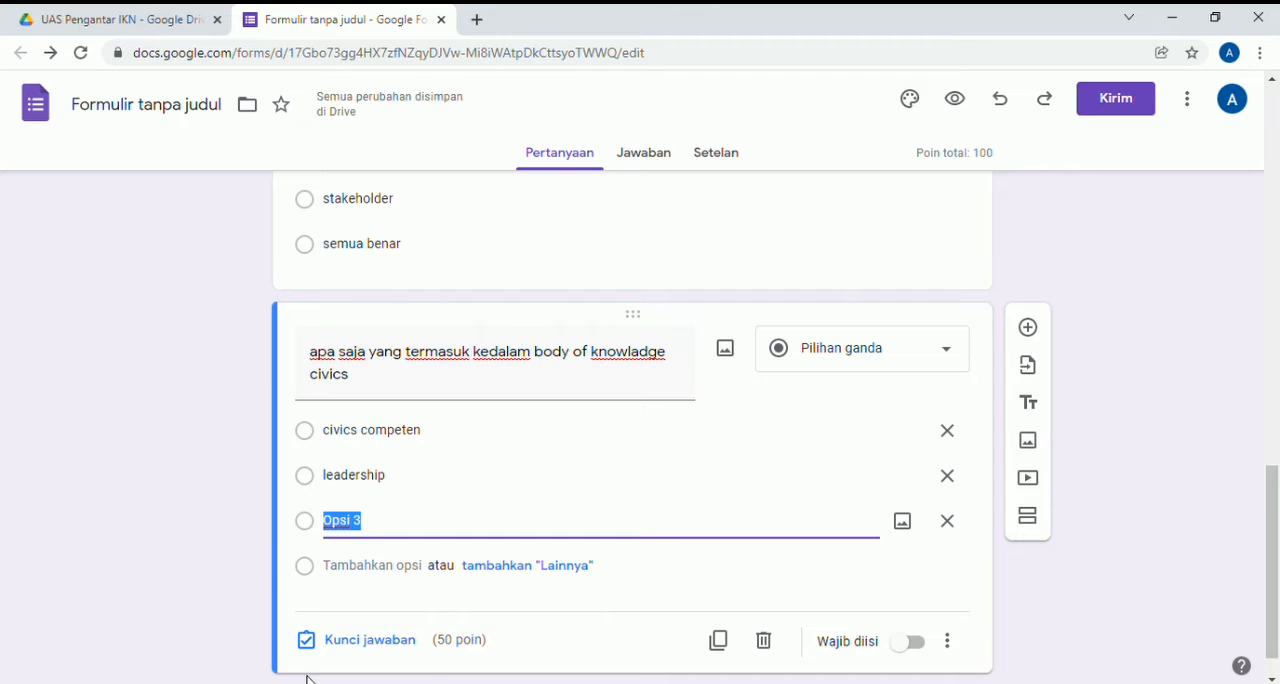
pyautogui.write('team wo')
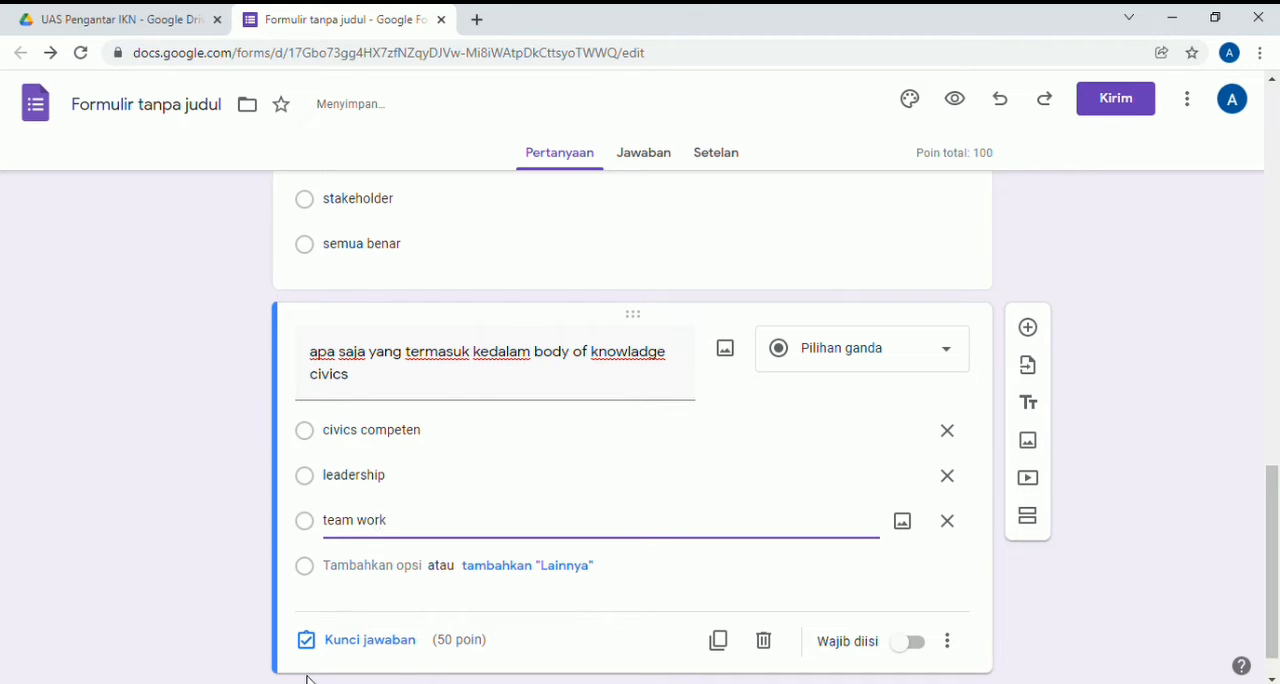
pyautogui.write('rk')
pyautogui.press('Return')
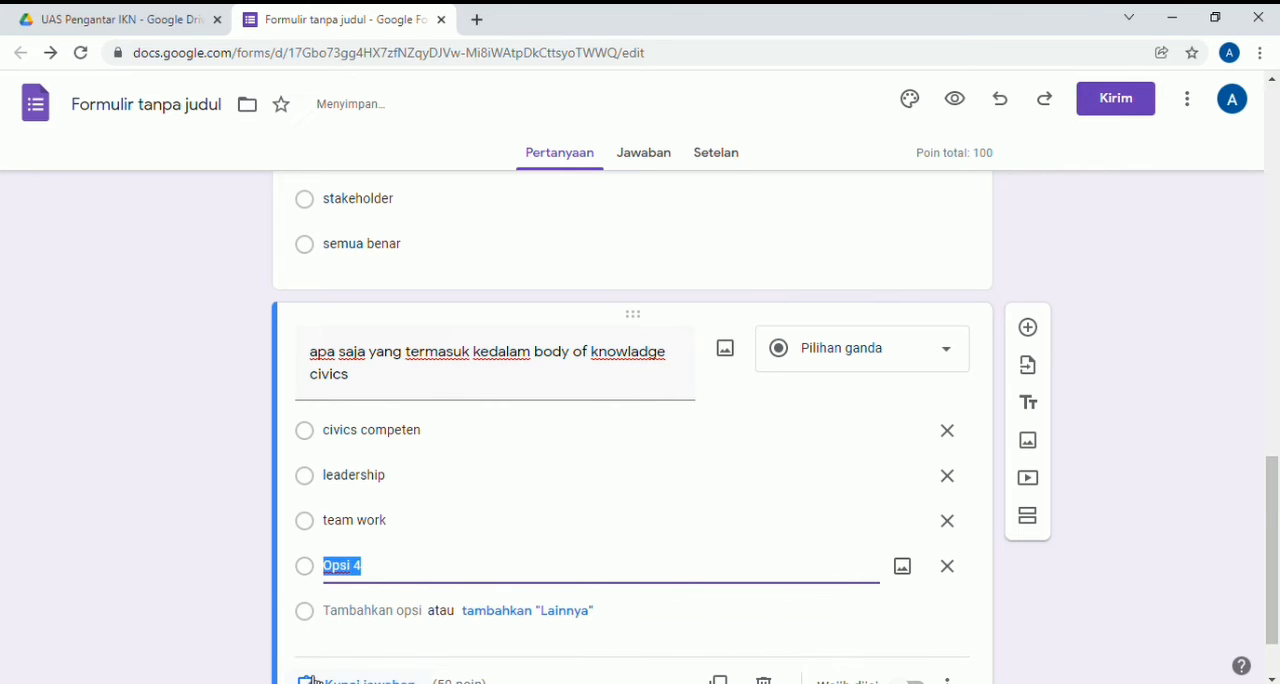
pyautogui.write('tidak ada yan')
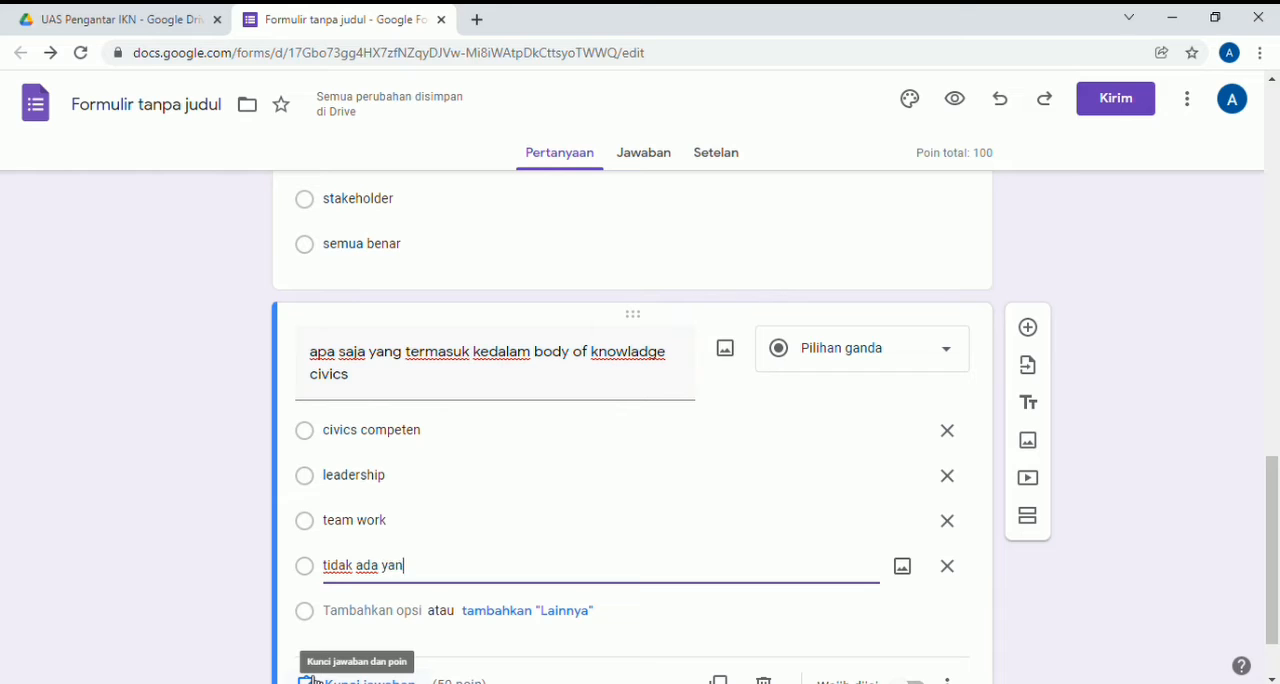
pyautogui.write('g benar')
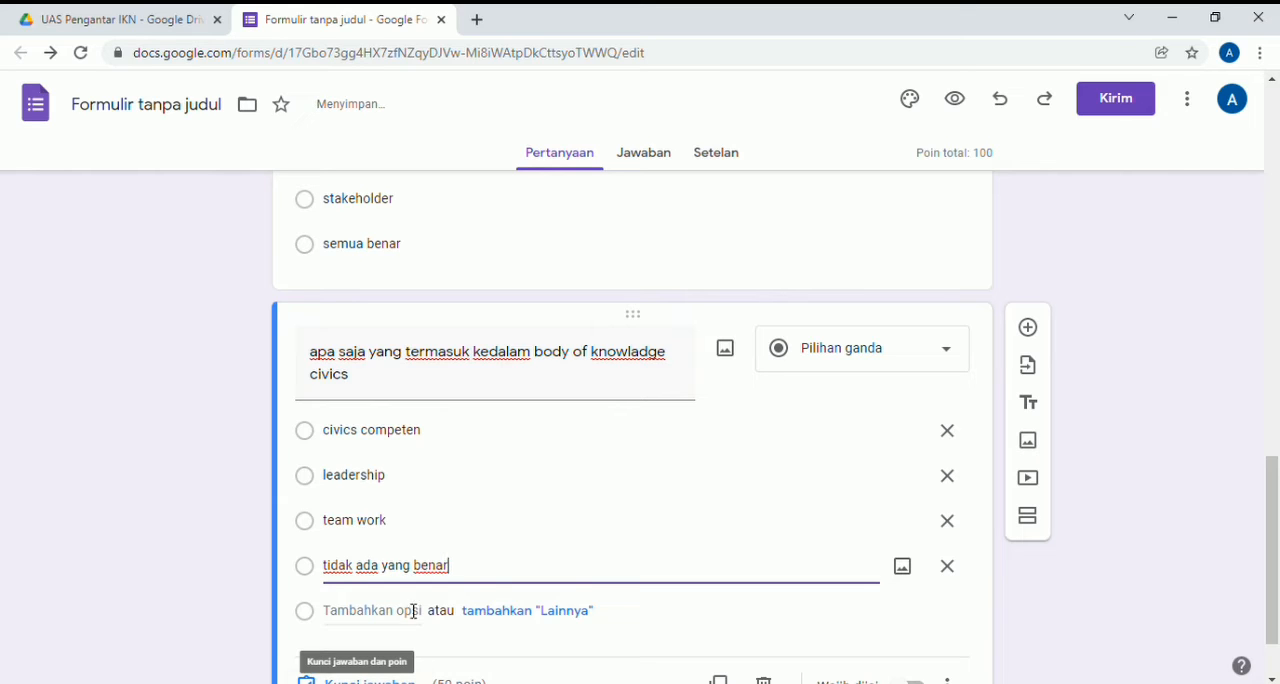
pyautogui.press('Return')
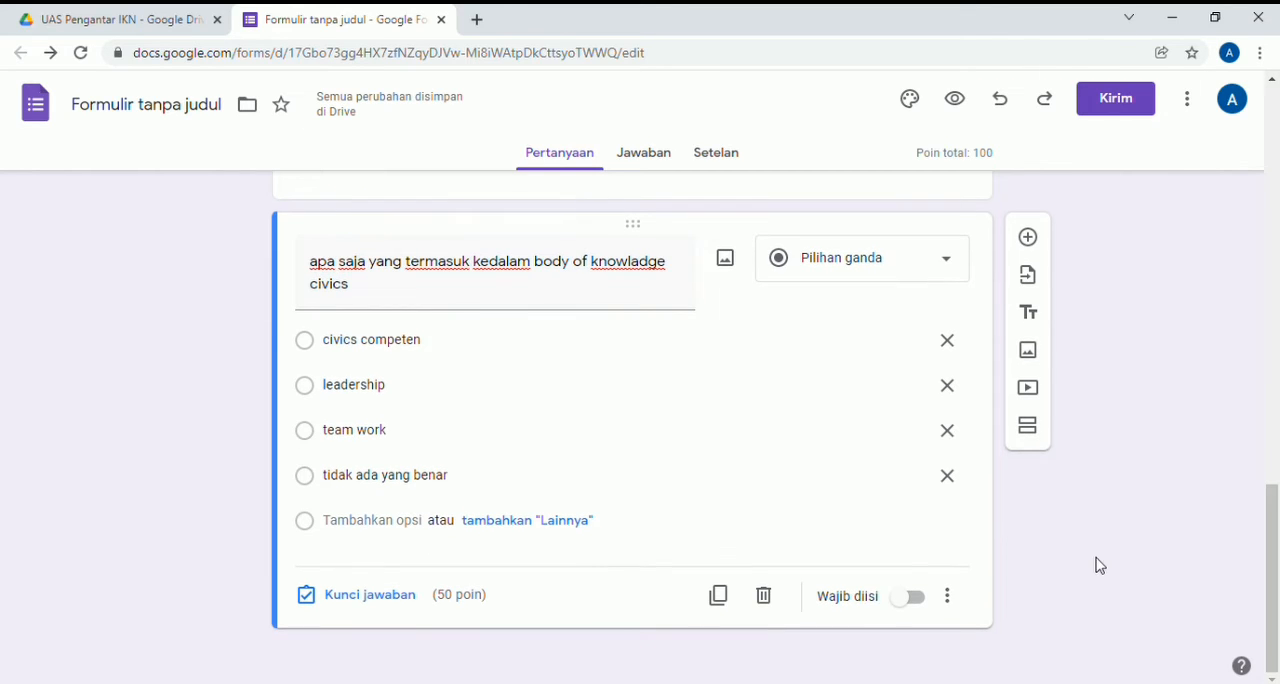
# - Make the body of knowledge question required and turn on shuffled option order (Acak urutan opsi)
pyautogui.click(926, 602)
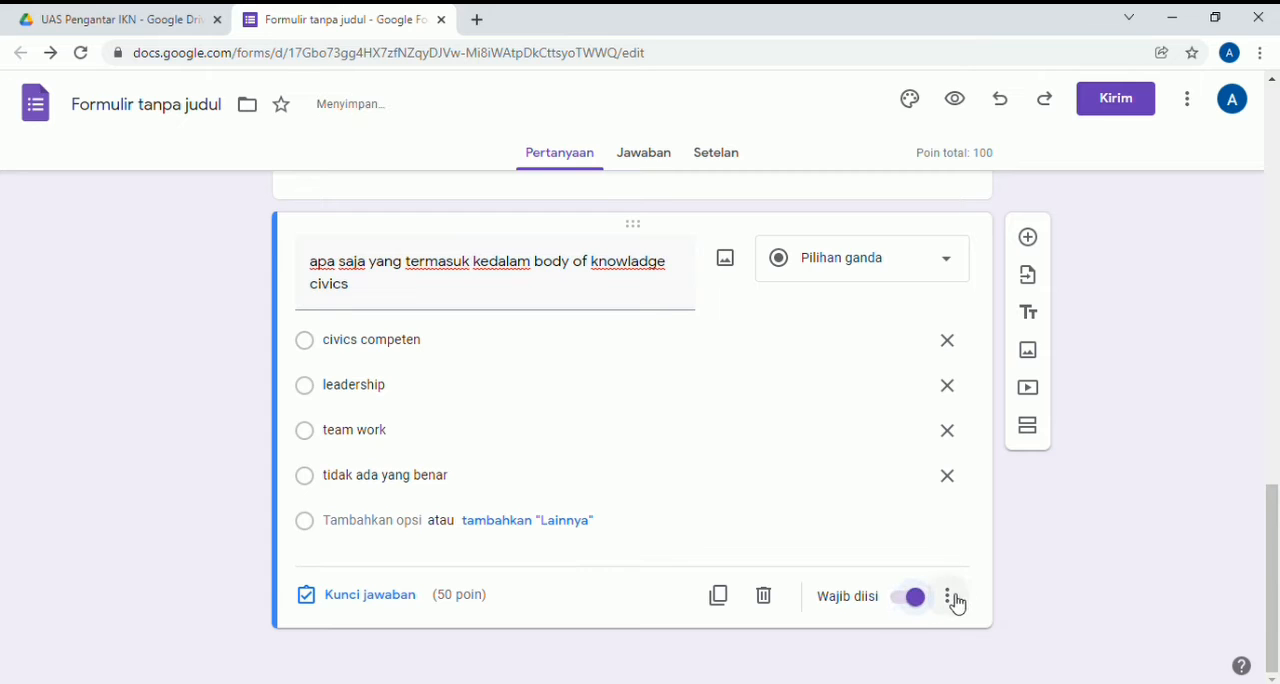
pyautogui.click(946, 598)
pyautogui.click(1006, 655)
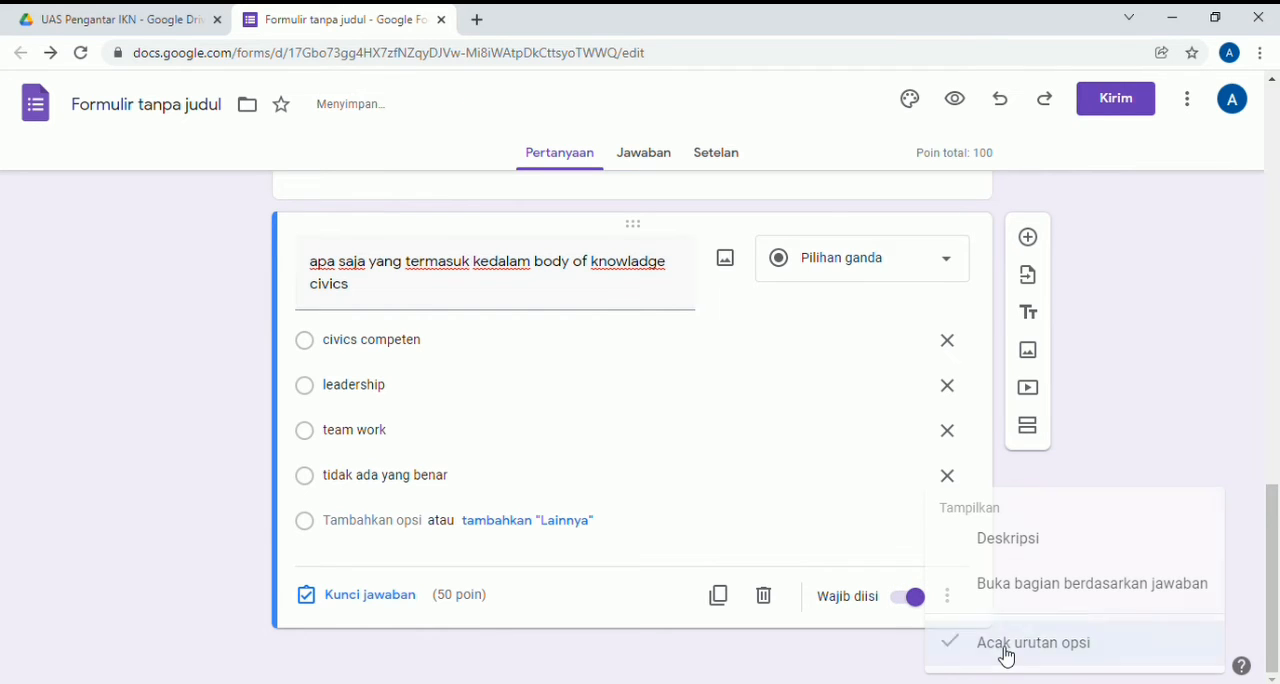
# - Mark "civics competen" as the correct answer in the body of knowledge question's answer key
pyautogui.click(411, 600)
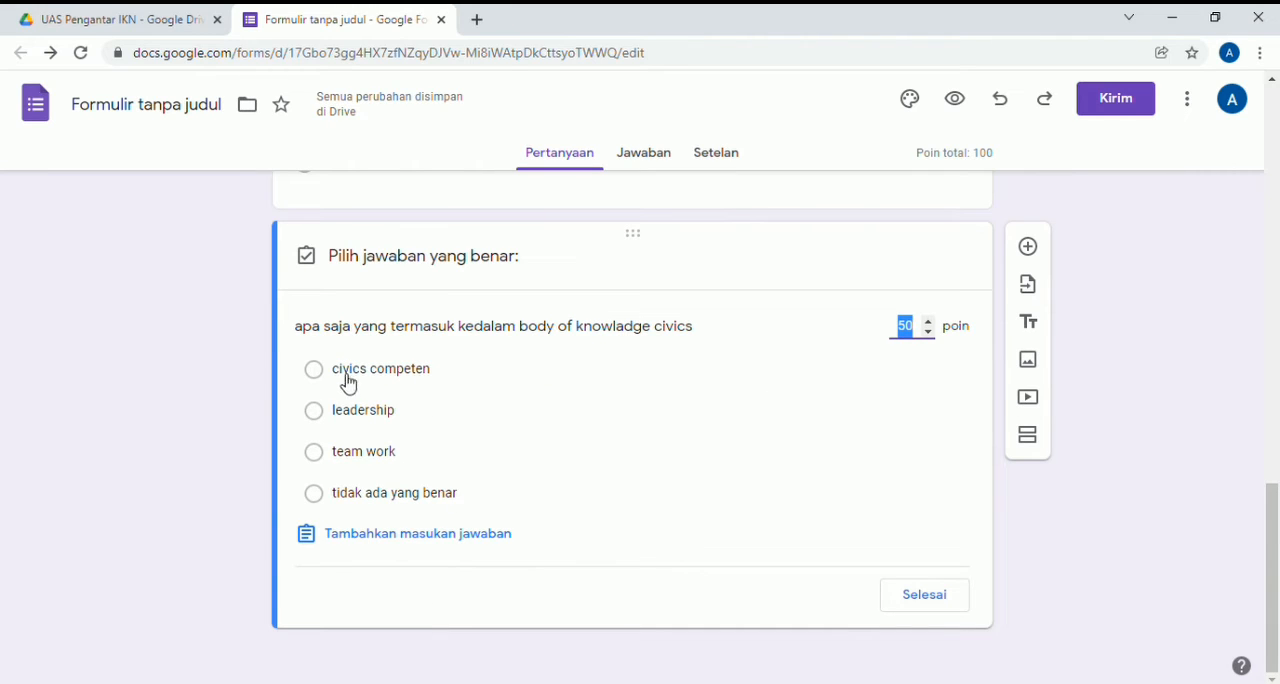
pyautogui.click(313, 372)
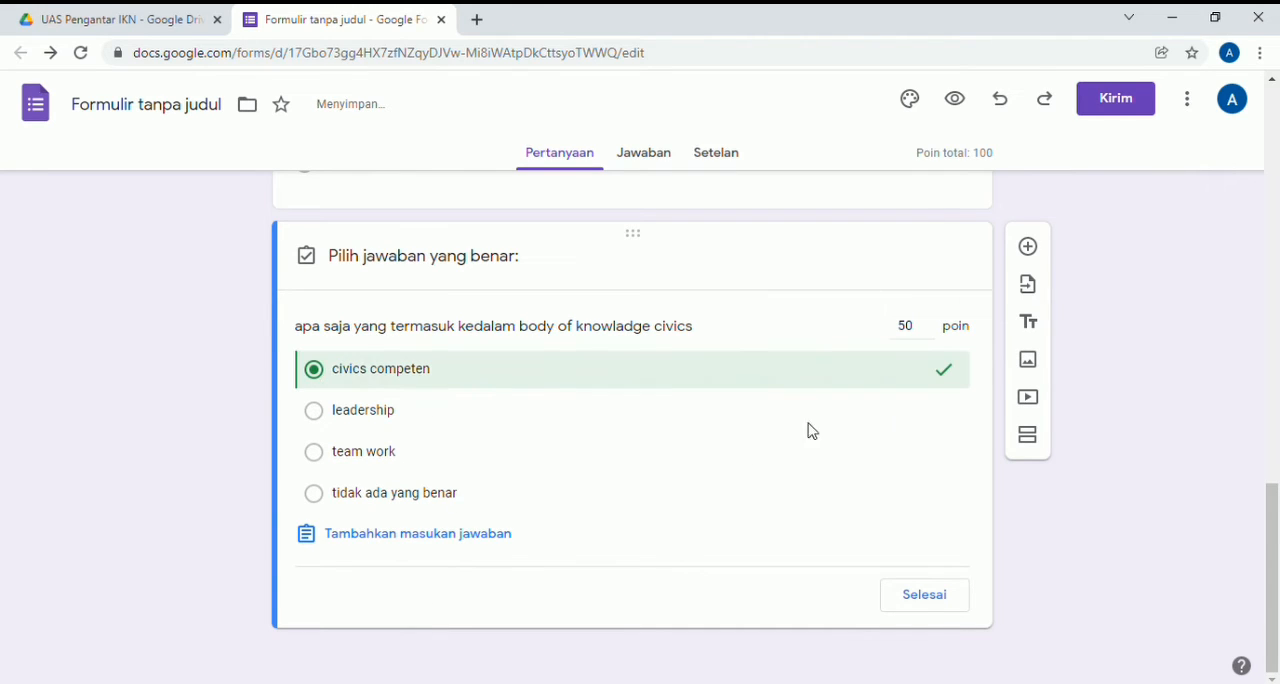
pyautogui.click(924, 596)
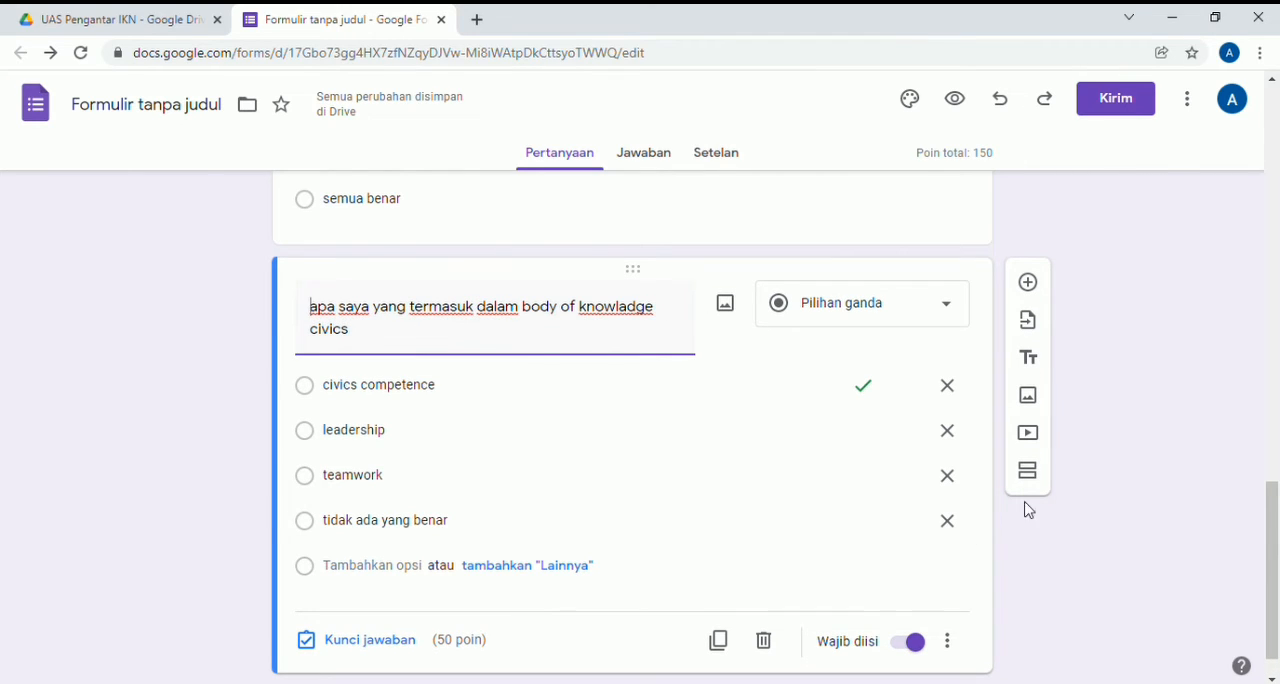
# - Add a new section after the body of knowledge question and title it "Verifikasi"
pyautogui.click(1028, 472)
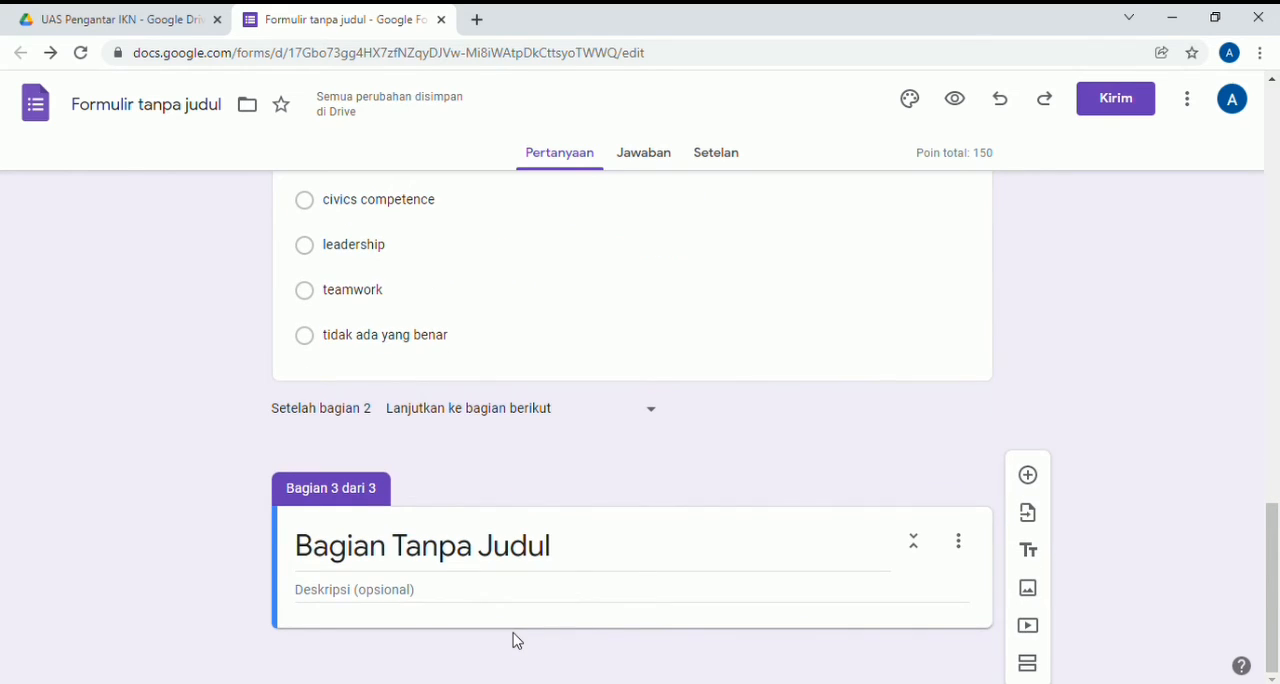
pyautogui.click(472, 597)
pyautogui.click(577, 557)
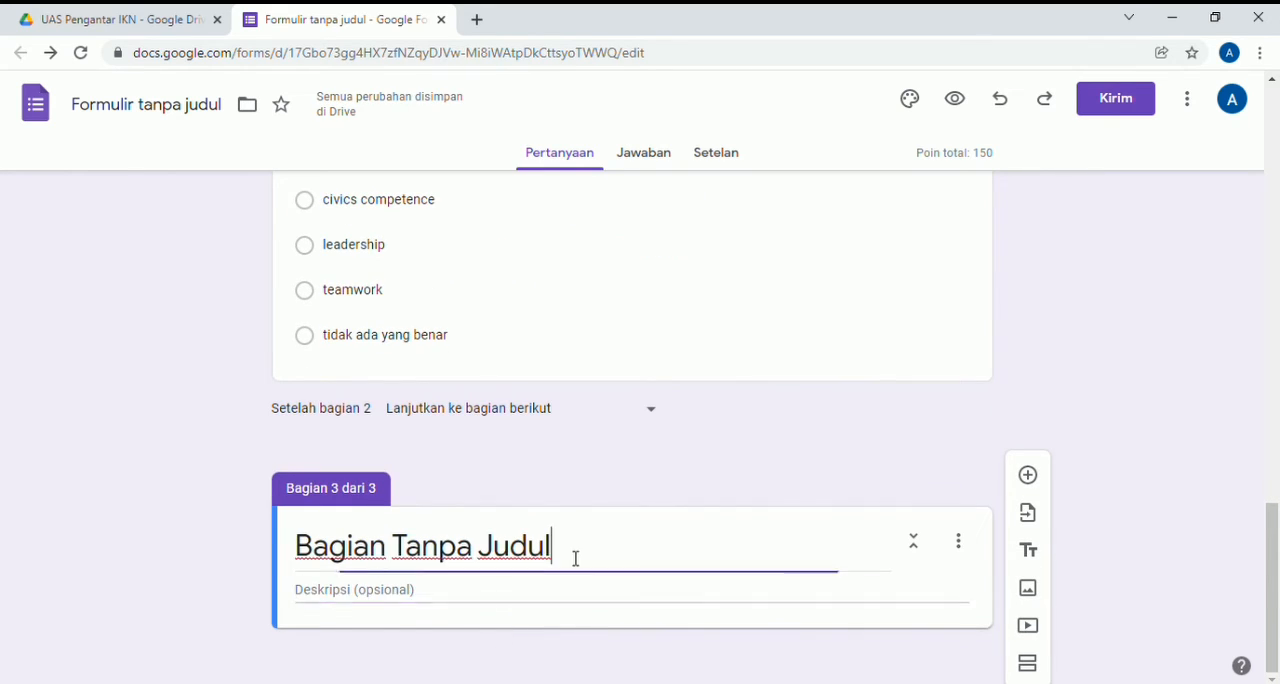
pyautogui.press('BackSpace')
pyautogui.press('BackSpace')
pyautogui.press('BackSpace')
pyautogui.press('BackSpace')
pyautogui.press('BackSpace')
pyautogui.press('BackSpace')
pyautogui.press('BackSpace')
pyautogui.press('BackSpace')
pyautogui.press('BackSpace')
pyautogui.press('BackSpace')
pyautogui.press('BackSpace')
pyautogui.press('BackSpace')
pyautogui.press('BackSpace')
pyautogui.press('BackSpace')
pyautogui.press('BackSpace')
pyautogui.press('BackSpace')
pyautogui.press('BackSpace')
pyautogui.press('BackSpace')
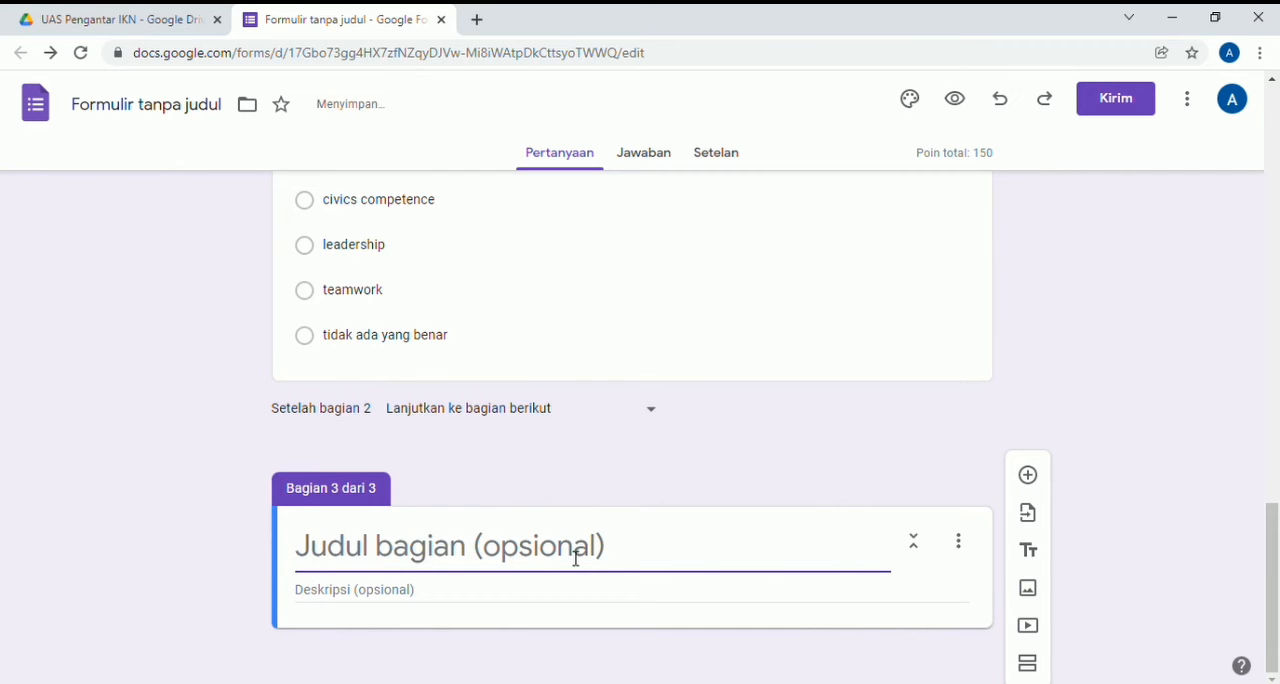
pyautogui.write('Verifikasi')
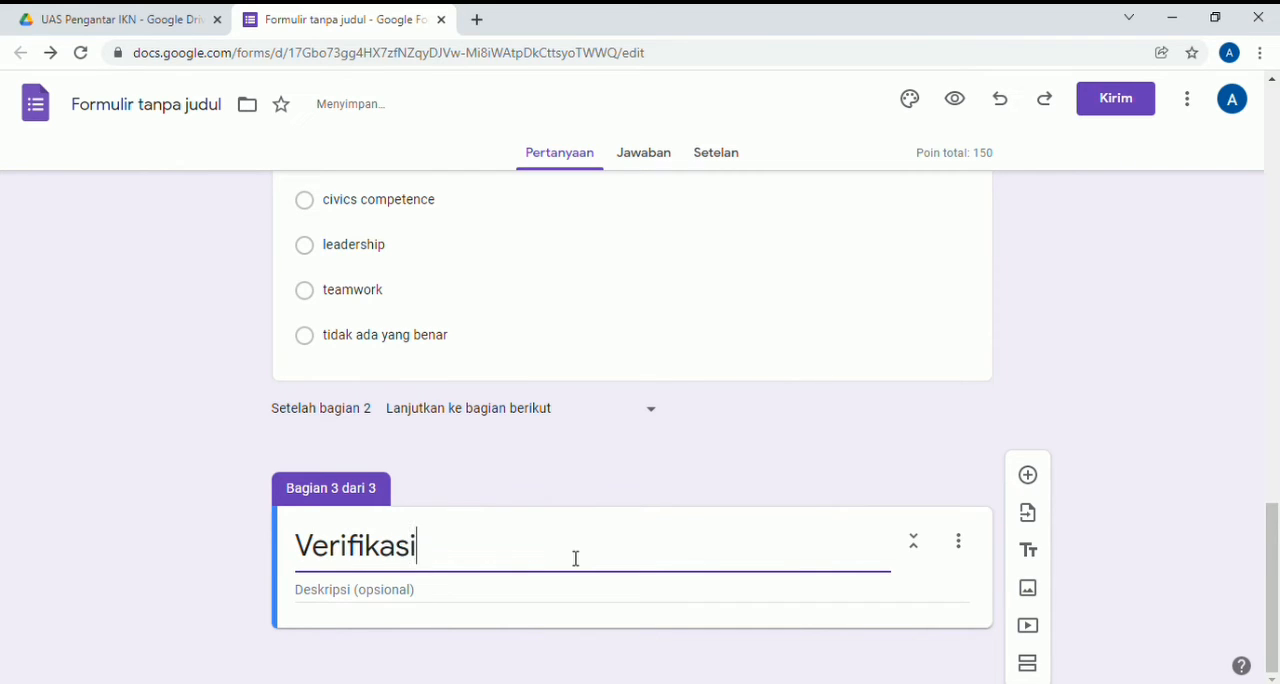
# - Enter "silakan jawab yakin jika memang sudah yakin" as the description of the "Verifikasi" section
pyautogui.click(531, 600)
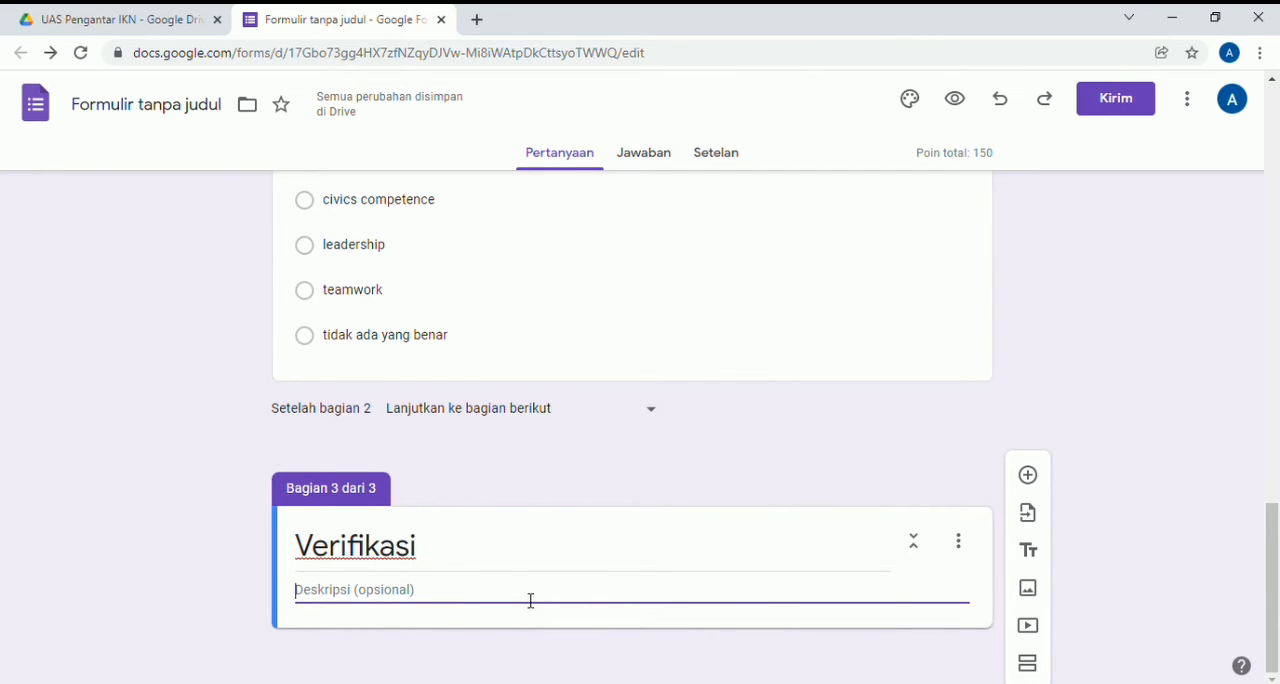
pyautogui.write('silaka')
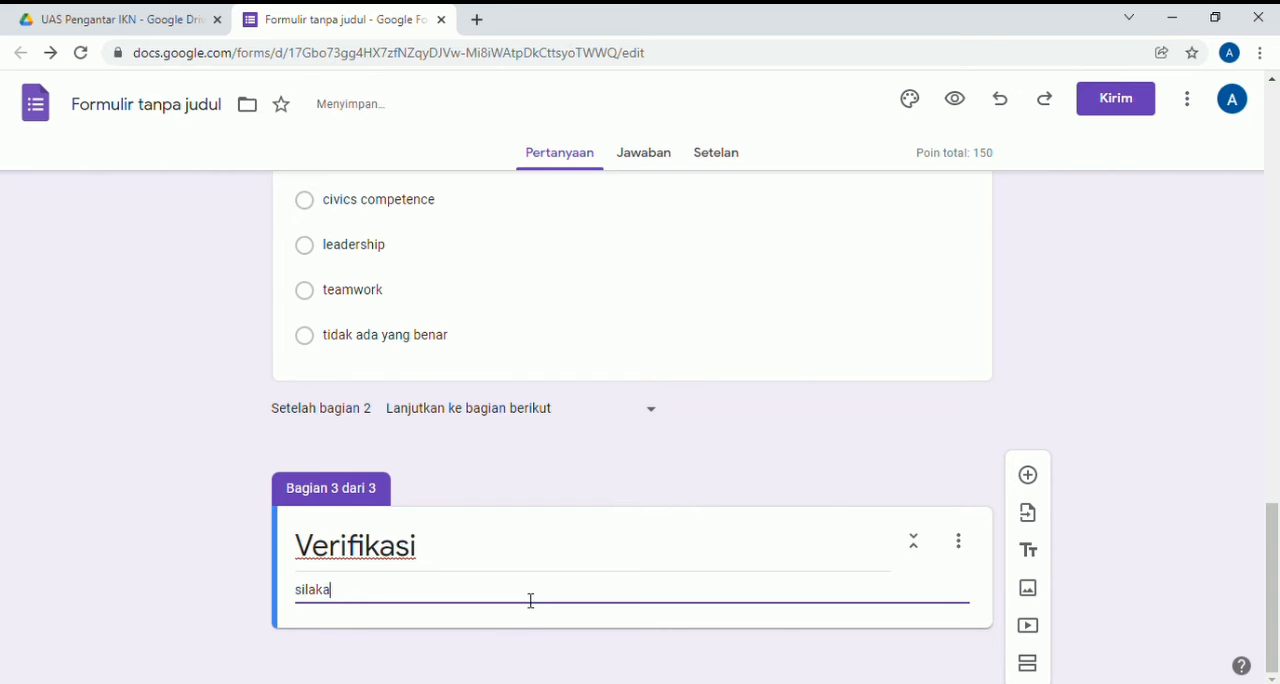
pyautogui.write('n jawab yakin')
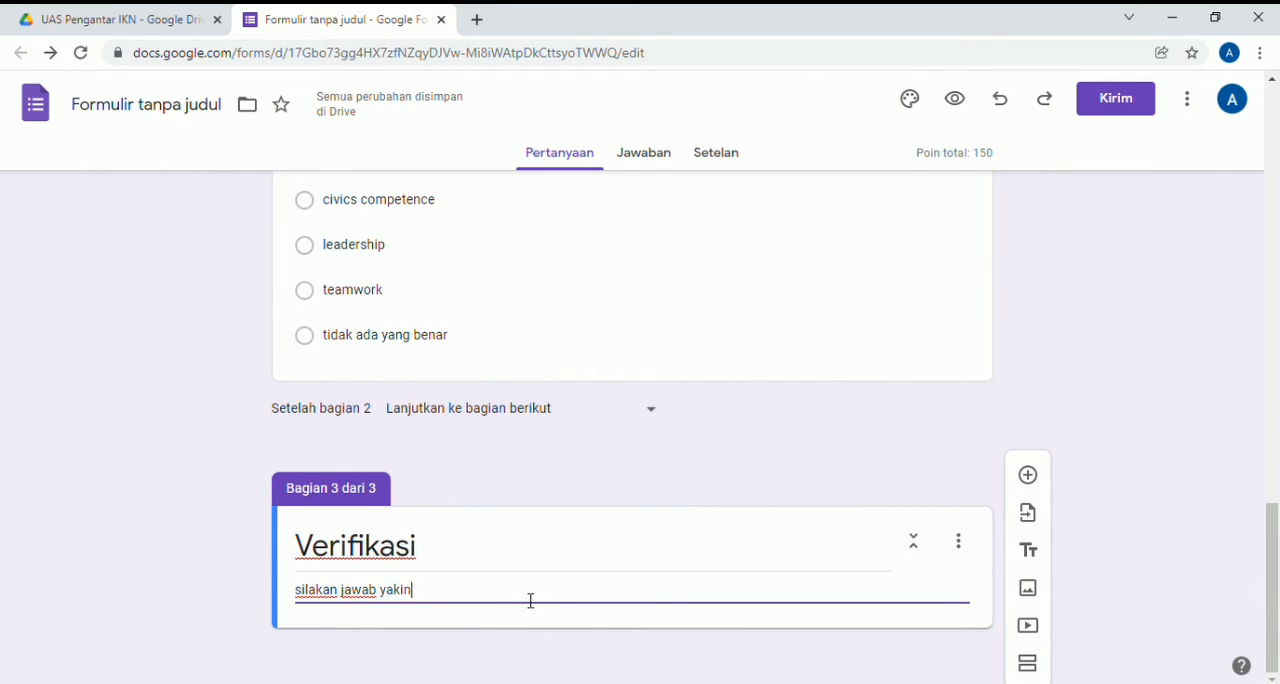
pyautogui.write(' jika memang sudah')
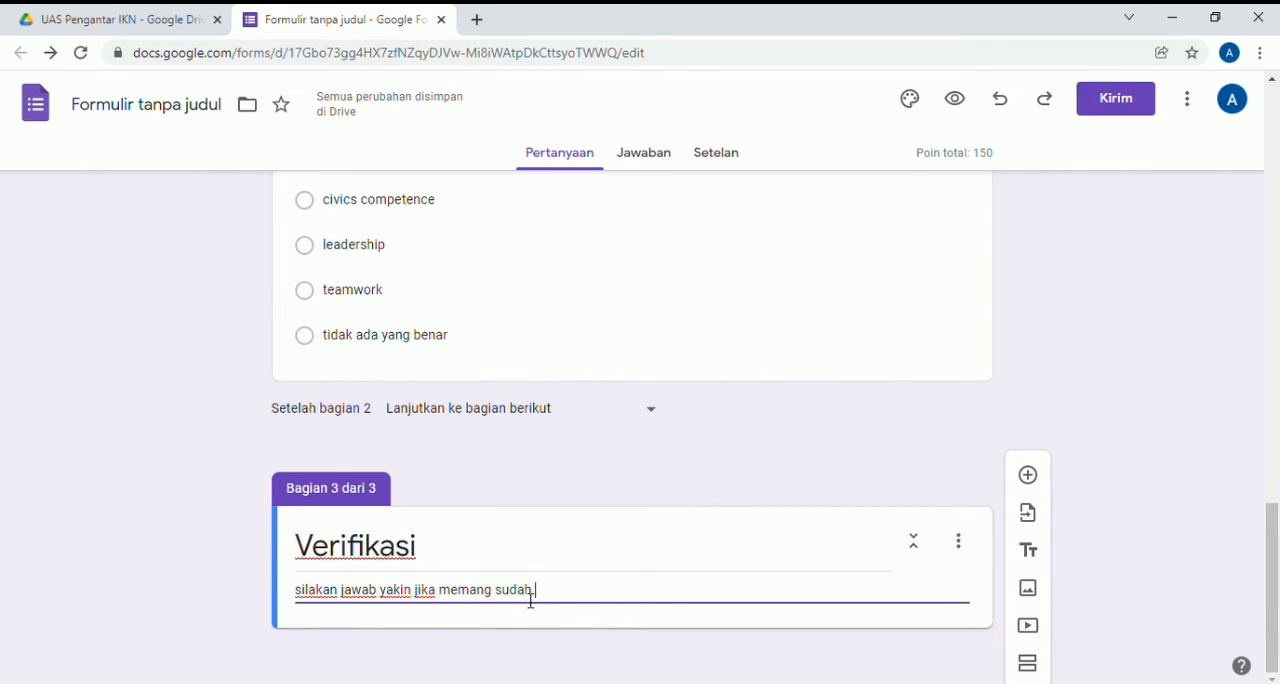
pyautogui.write(' yakin')
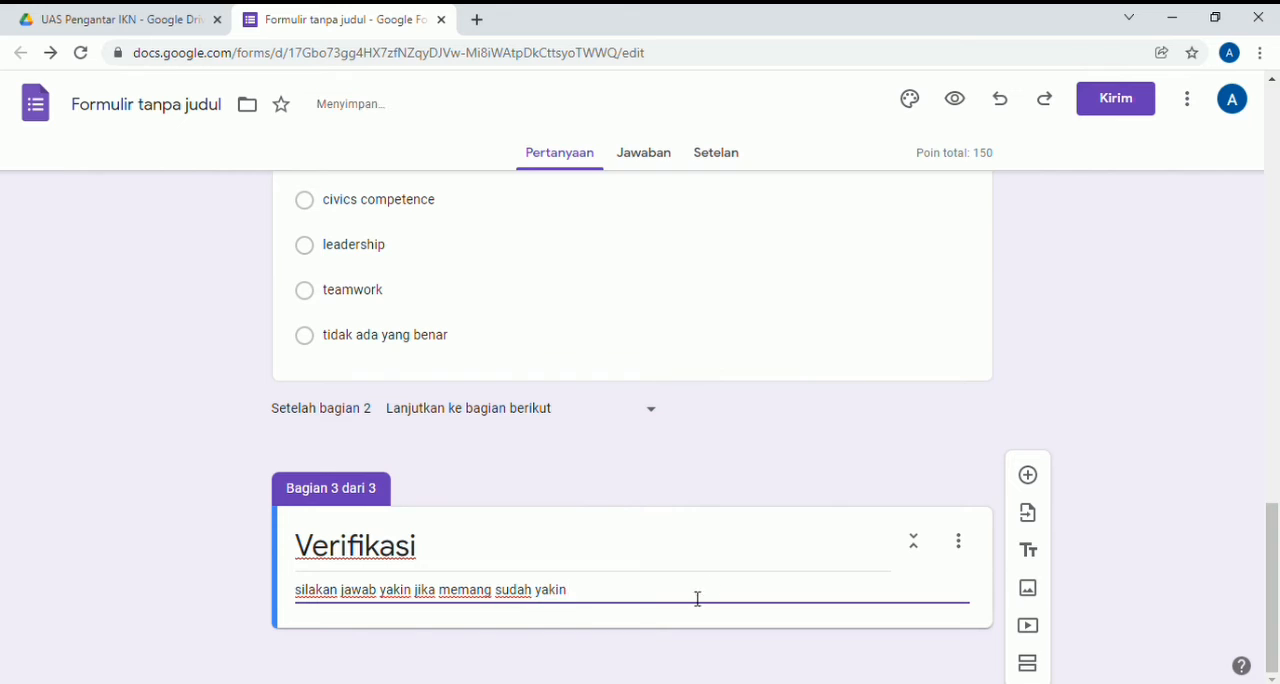
# - Add a question titled "apakah anda sudah yakin dengan jawaban anda" to the "Verifikasi" section
pyautogui.click(1037, 485)
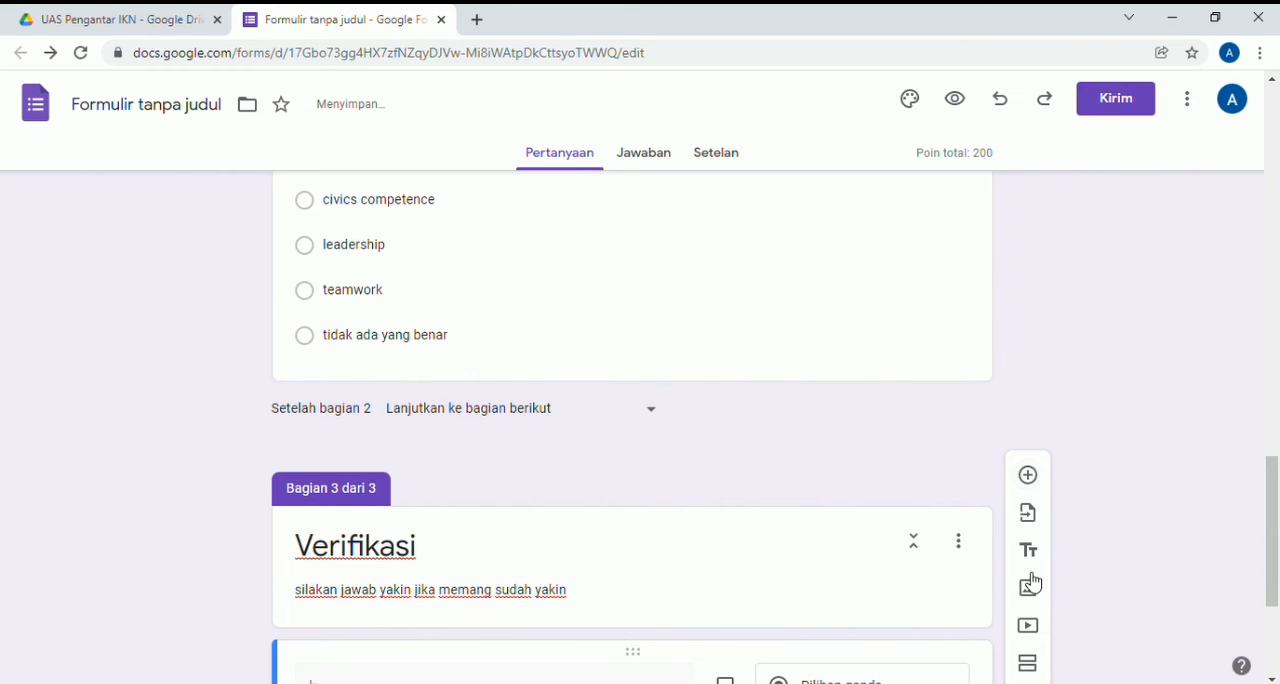
pyautogui.scroll(-3, 1078, 586)
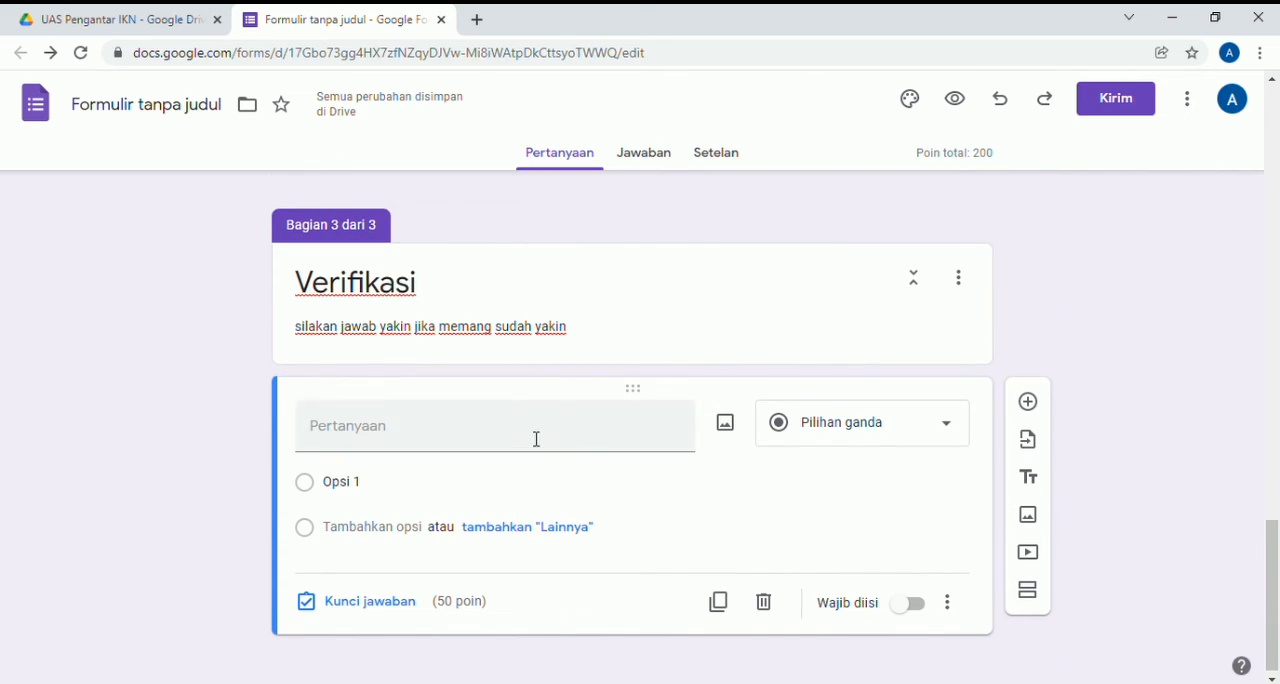
pyautogui.click(536, 439)
pyautogui.write('apakah anda')
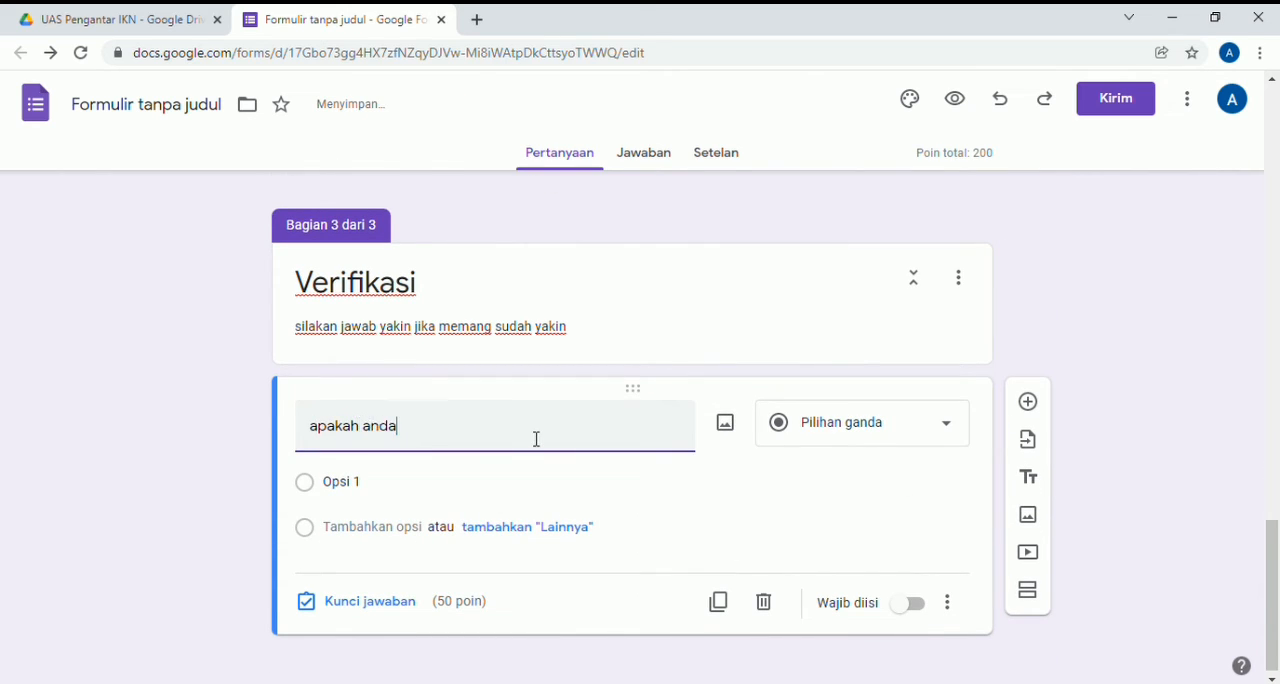
pyautogui.write(' sudah yakin den')
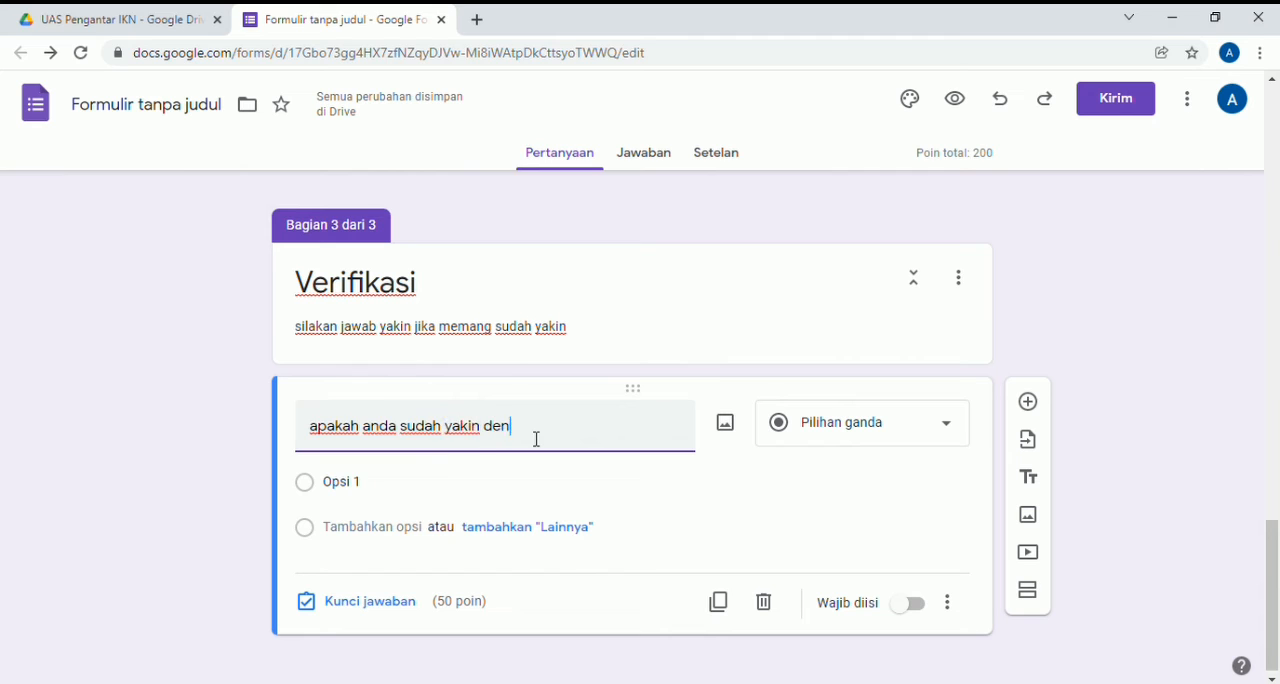
pyautogui.write('gan jawaban anda')
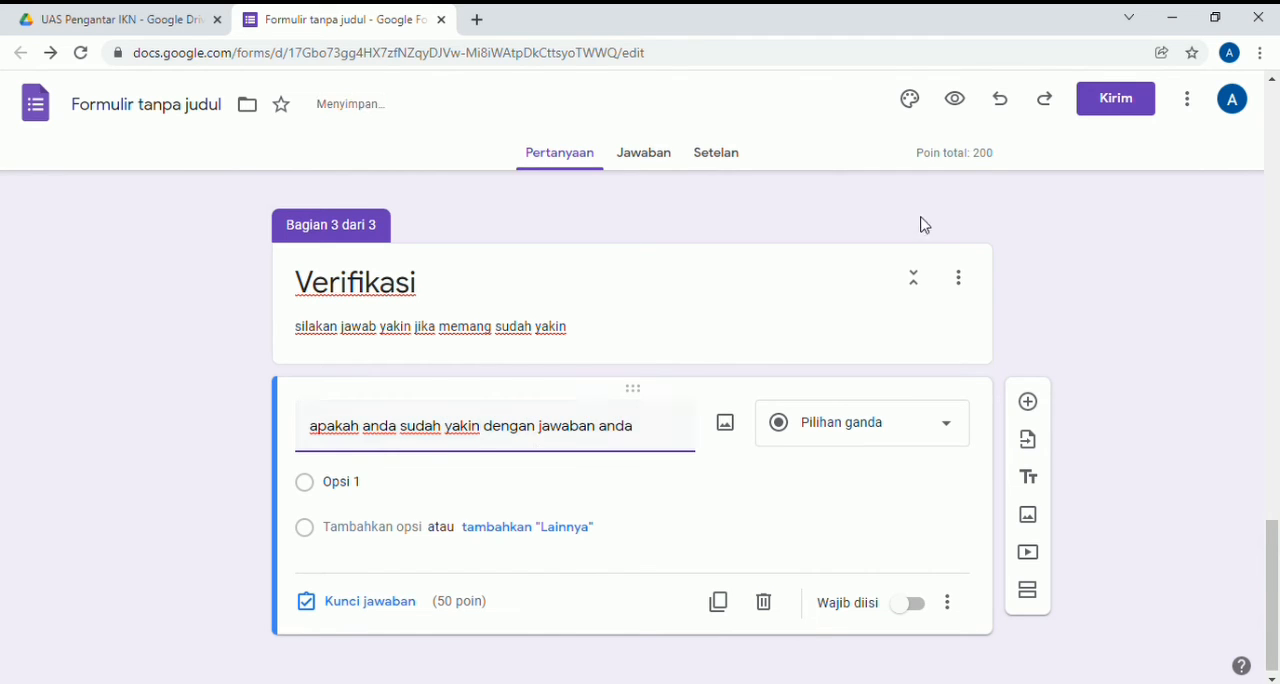
# - Change the "apakah anda sudah yakin dengan jawaban anda" question from multiple choice to a drop-down
pyautogui.click(389, 526)
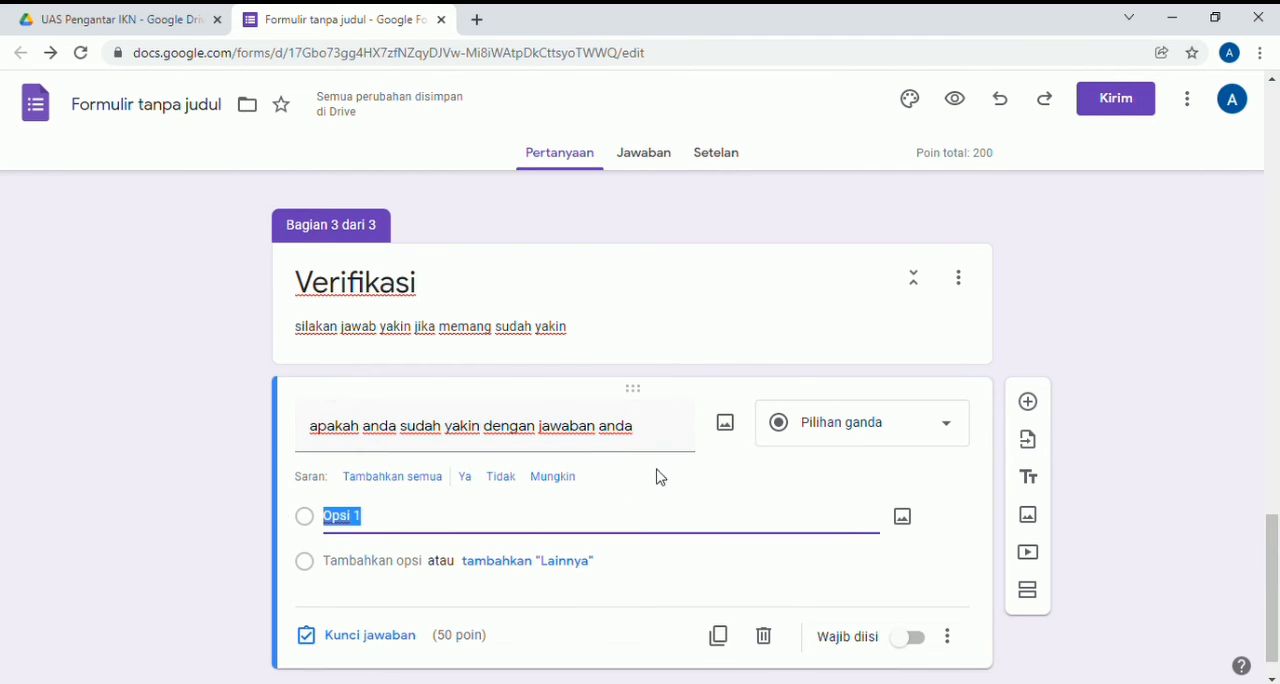
pyautogui.click(955, 433)
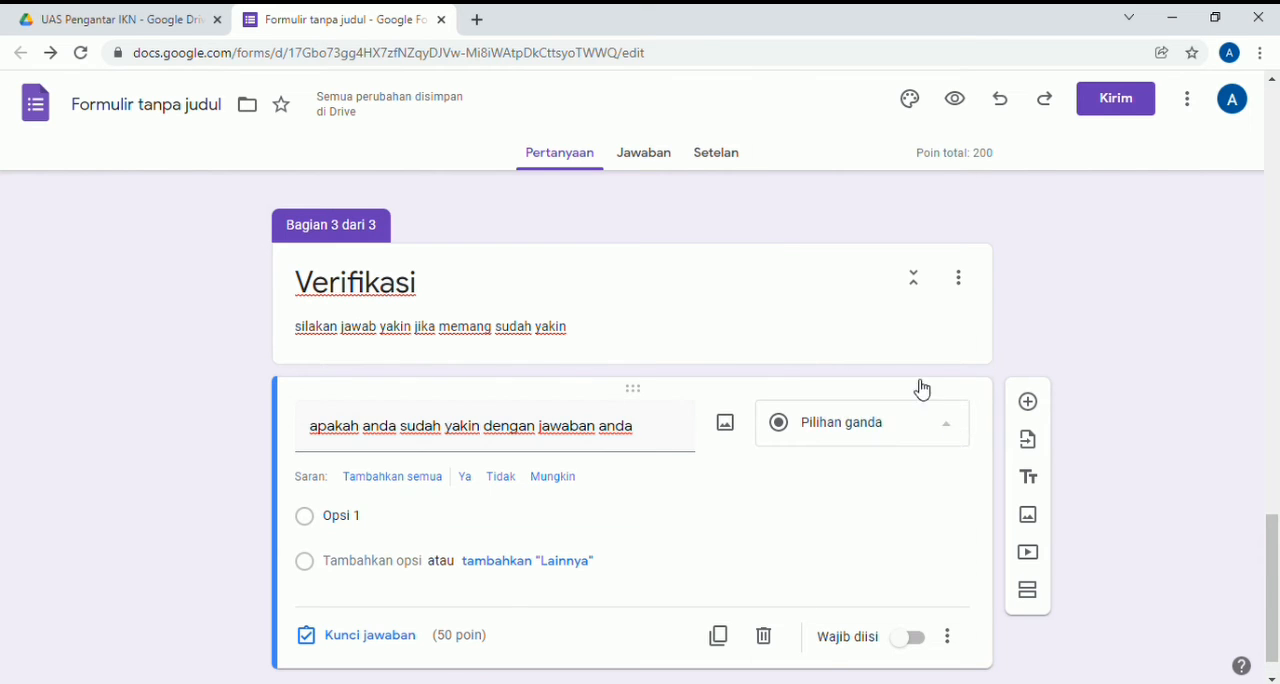
pyautogui.click(880, 320)
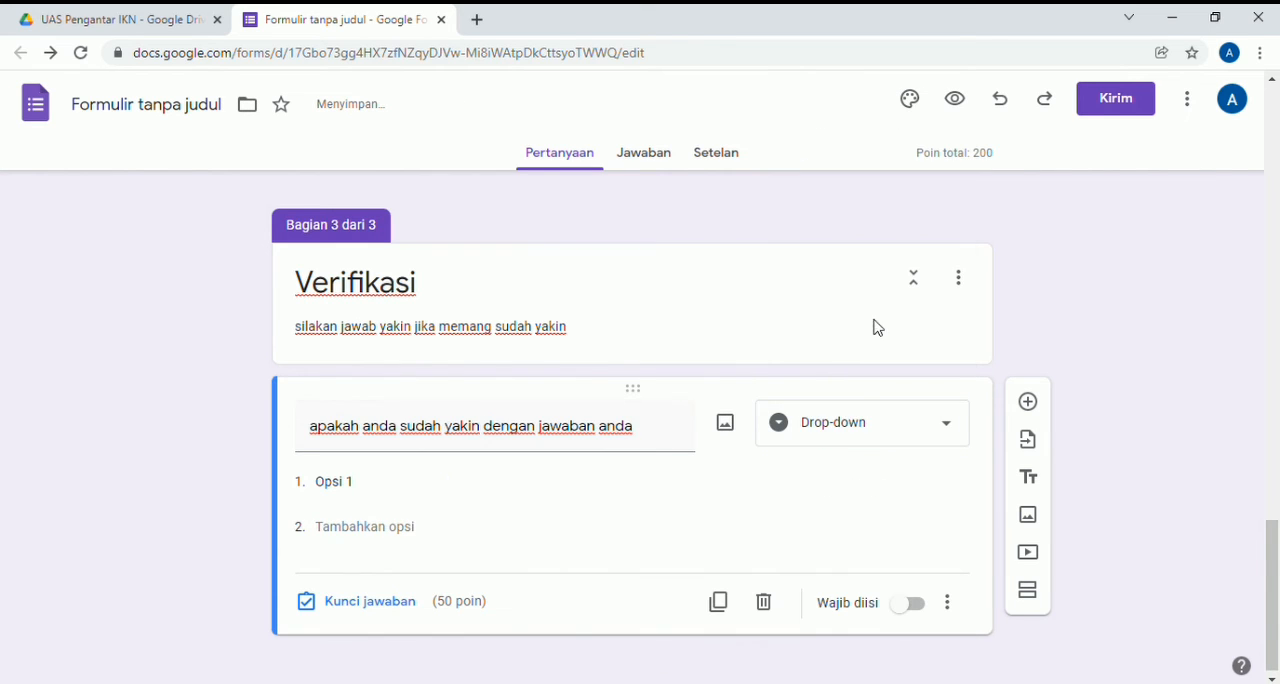
# - Enter "Ya, saya sudah yakin dengan jawaban saya" as the first option of the drop-down question
pyautogui.click(424, 488)
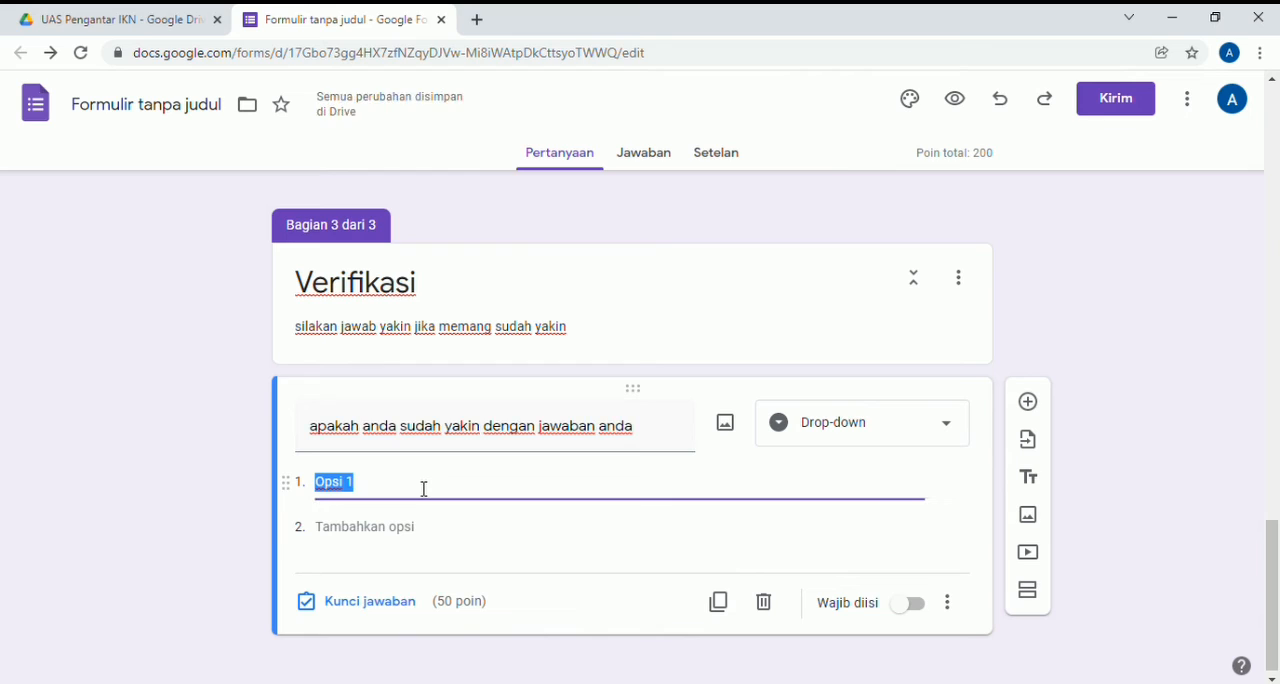
pyautogui.press('BackSpace')
pyautogui.write('Ya')
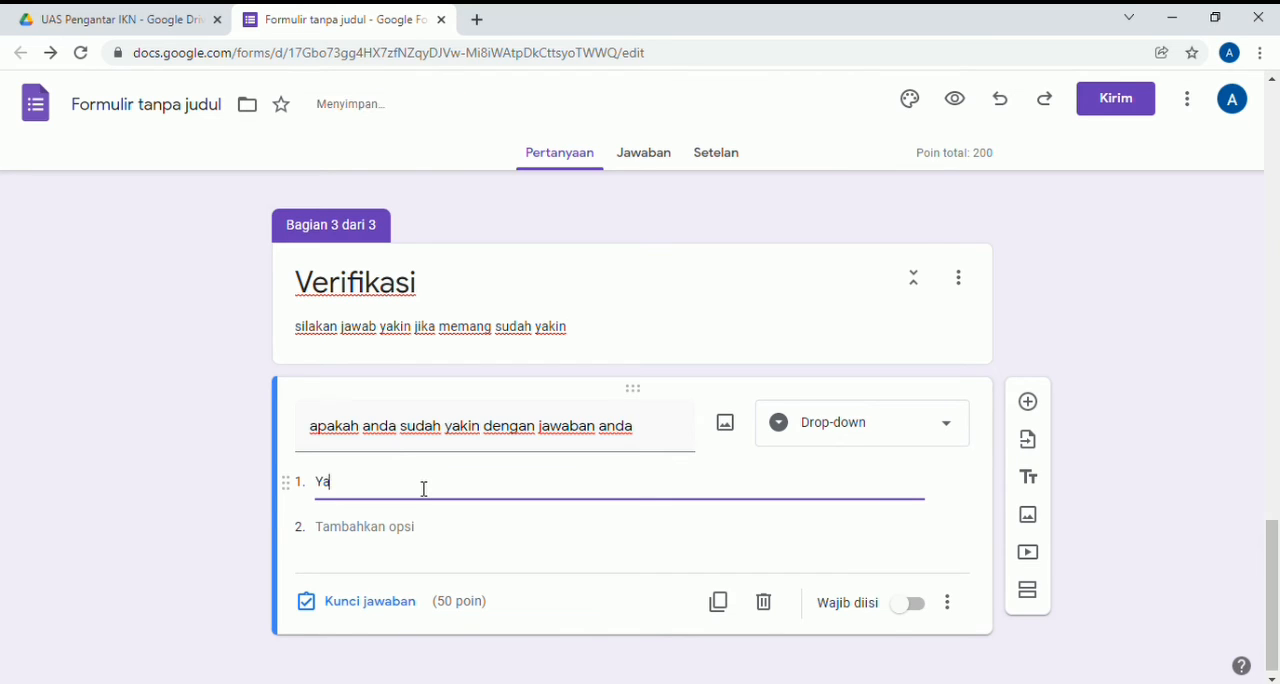
pyautogui.write(', saya')
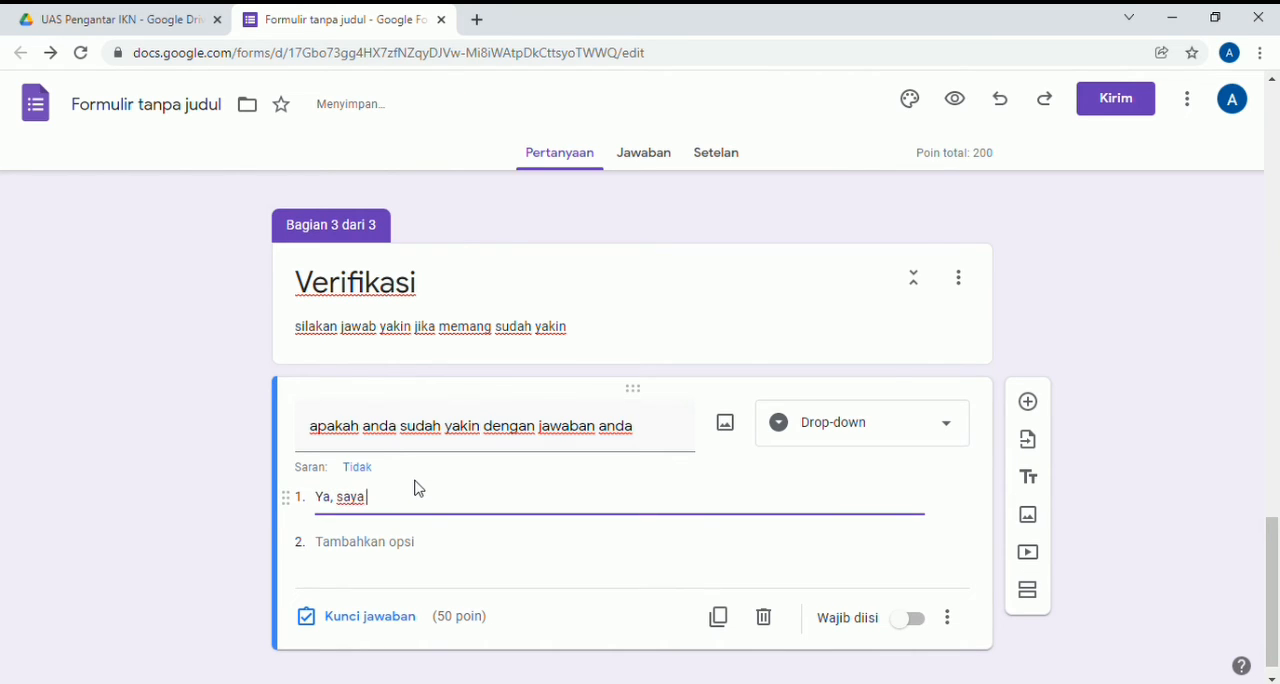
pyautogui.write(' sudah ya')
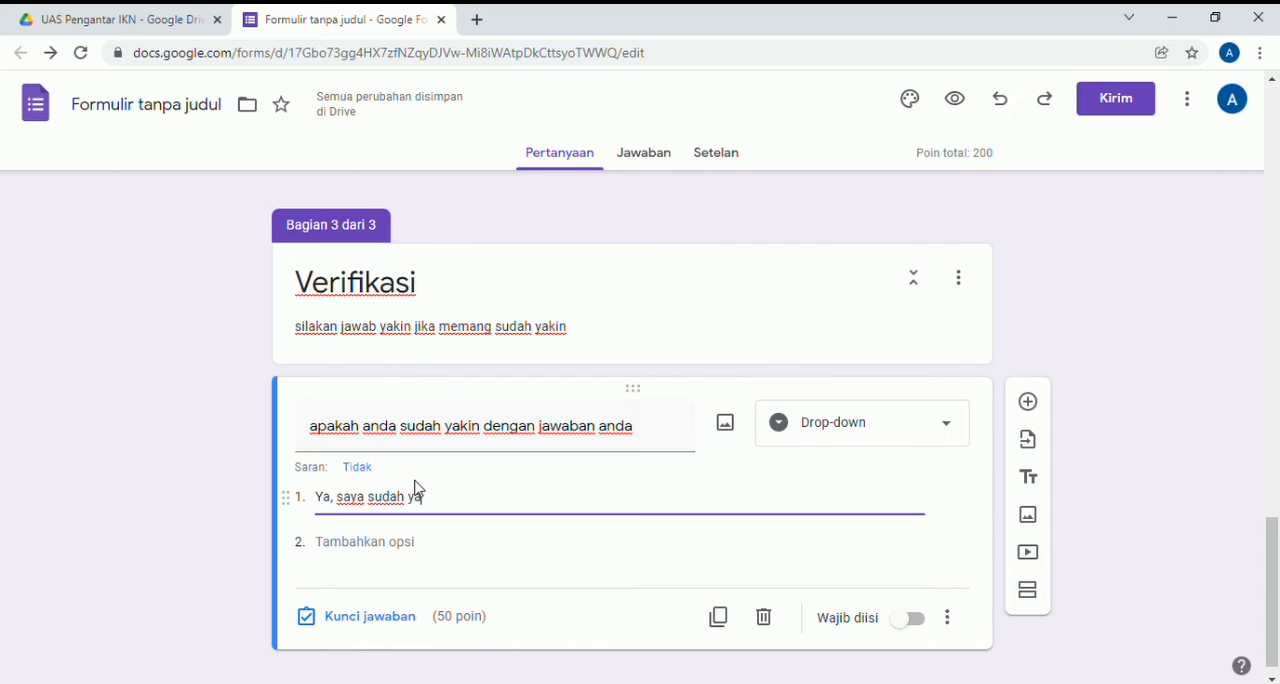
pyautogui.write('kin dengan jawaban saya')
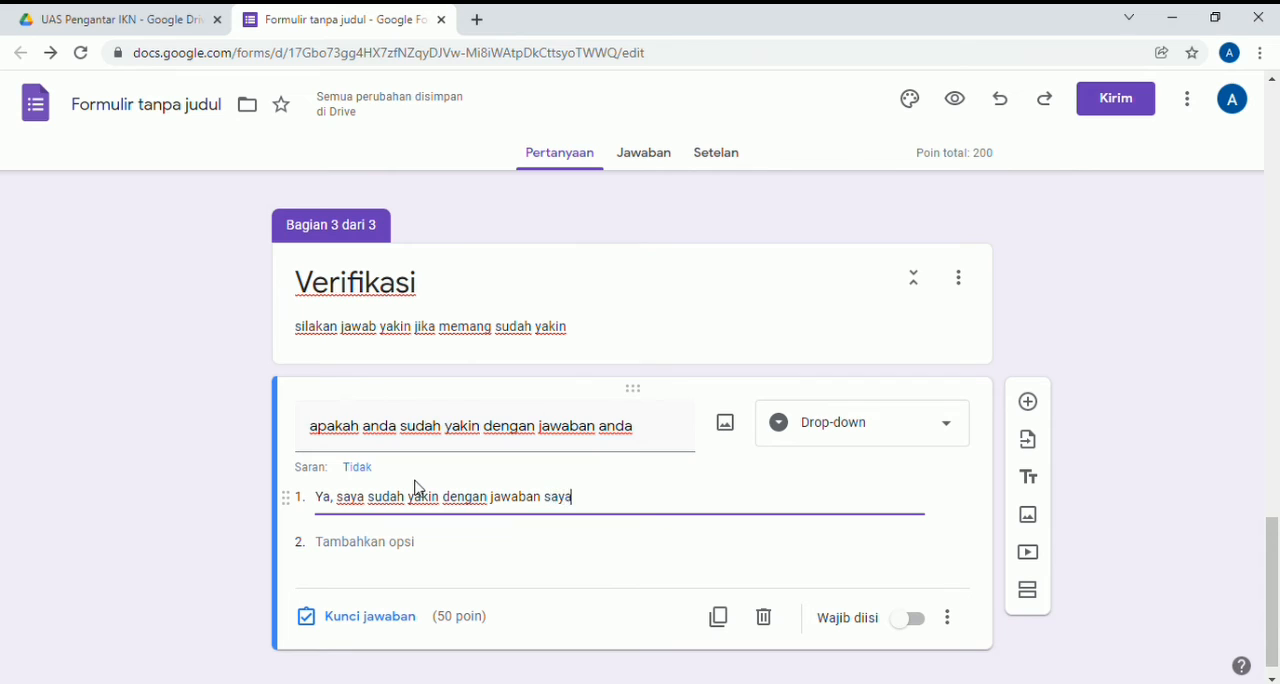
# - Make the "Verifikasi" drop-down question required and set its point value to 0 in the answer key
pyautogui.click(908, 619)
pyautogui.click(958, 626)
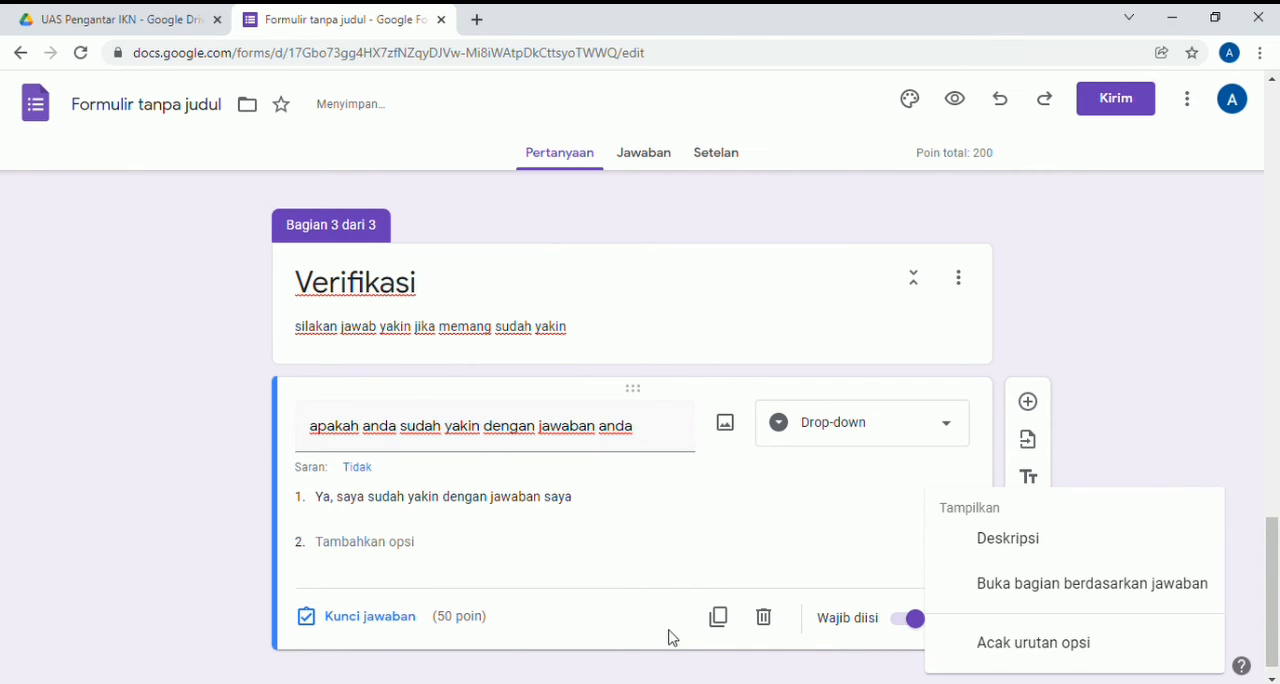
pyautogui.click(671, 635)
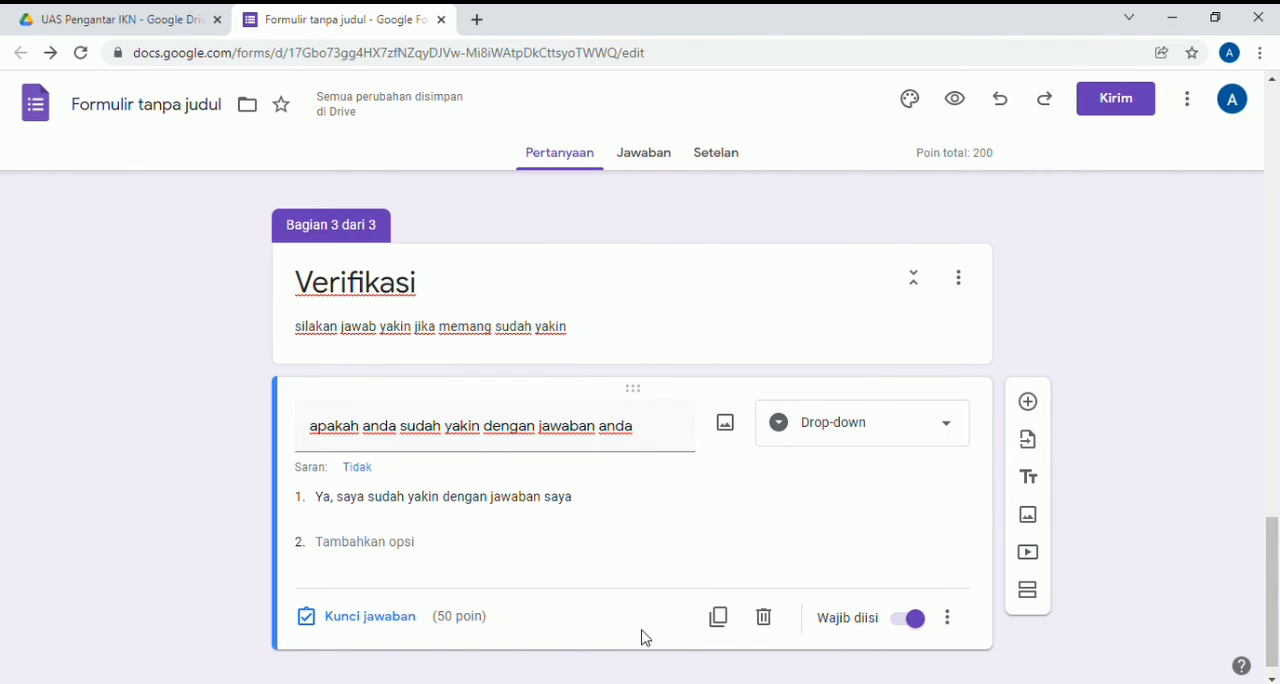
pyautogui.click(409, 619)
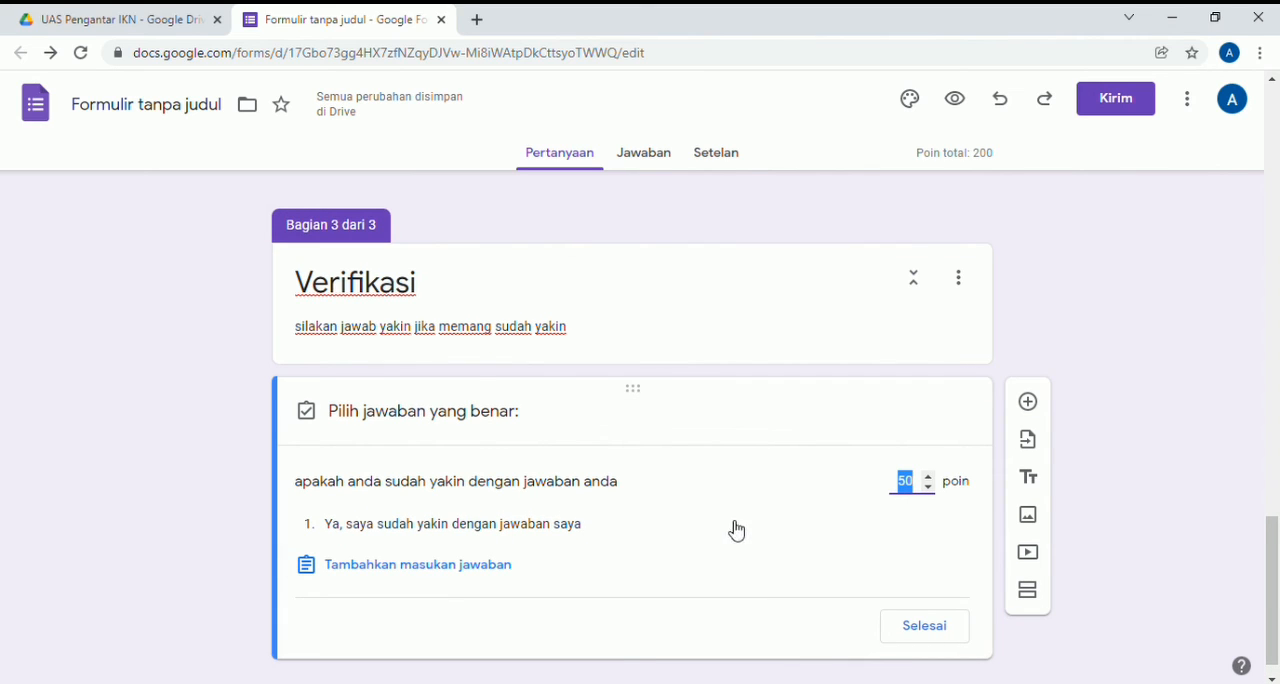
pyautogui.click(928, 486)
pyautogui.click(931, 641)
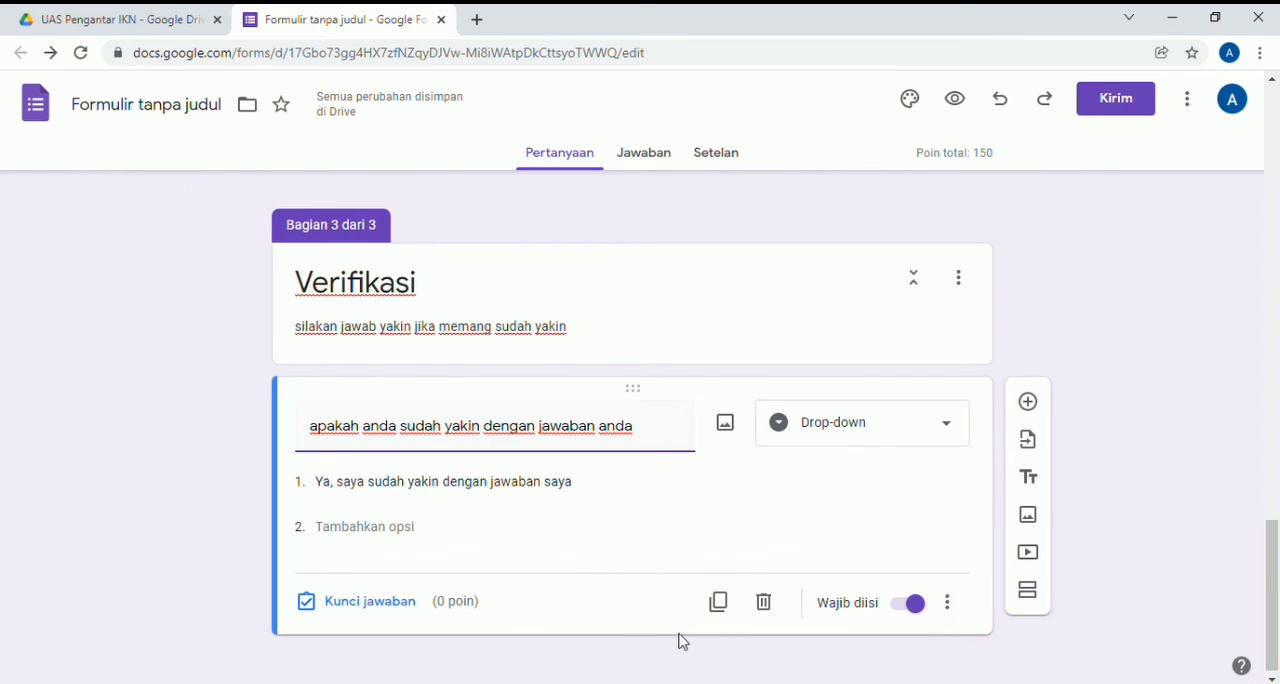
# - Create a new response spreadsheet named "jawaban UAS pengantar IKN" for the form's answers and open it in Google Sheets
pyautogui.click(654, 157)
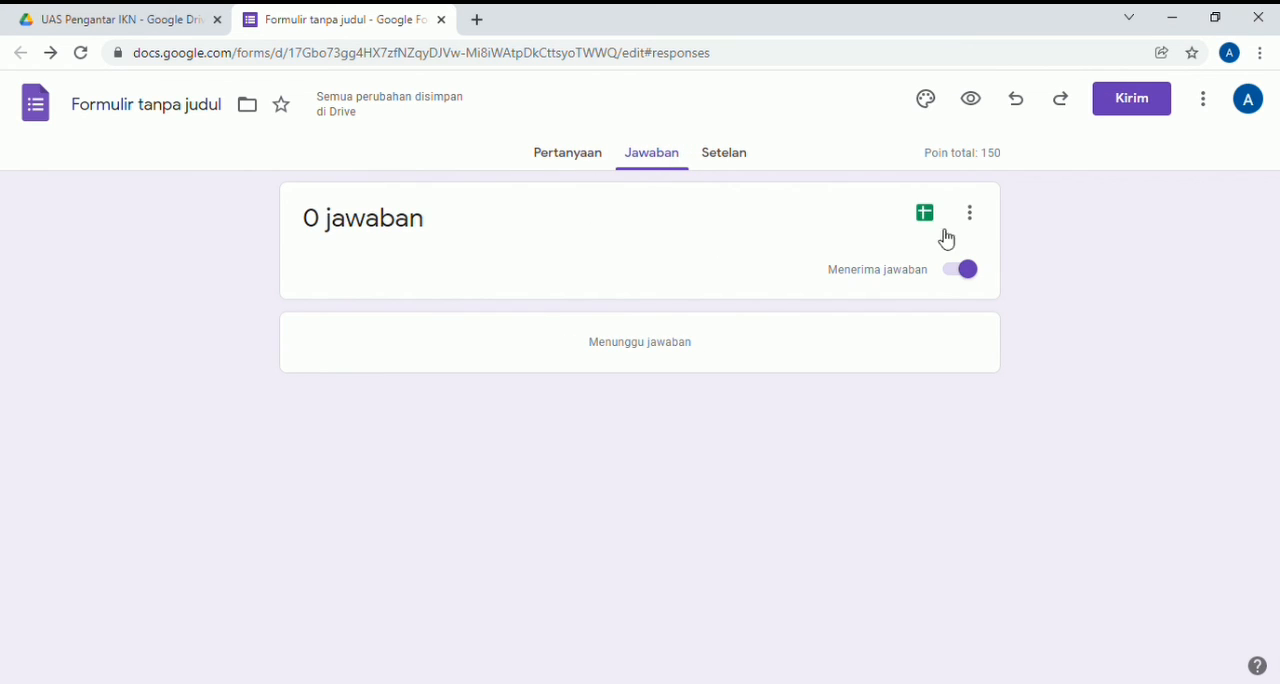
pyautogui.click(924, 218)
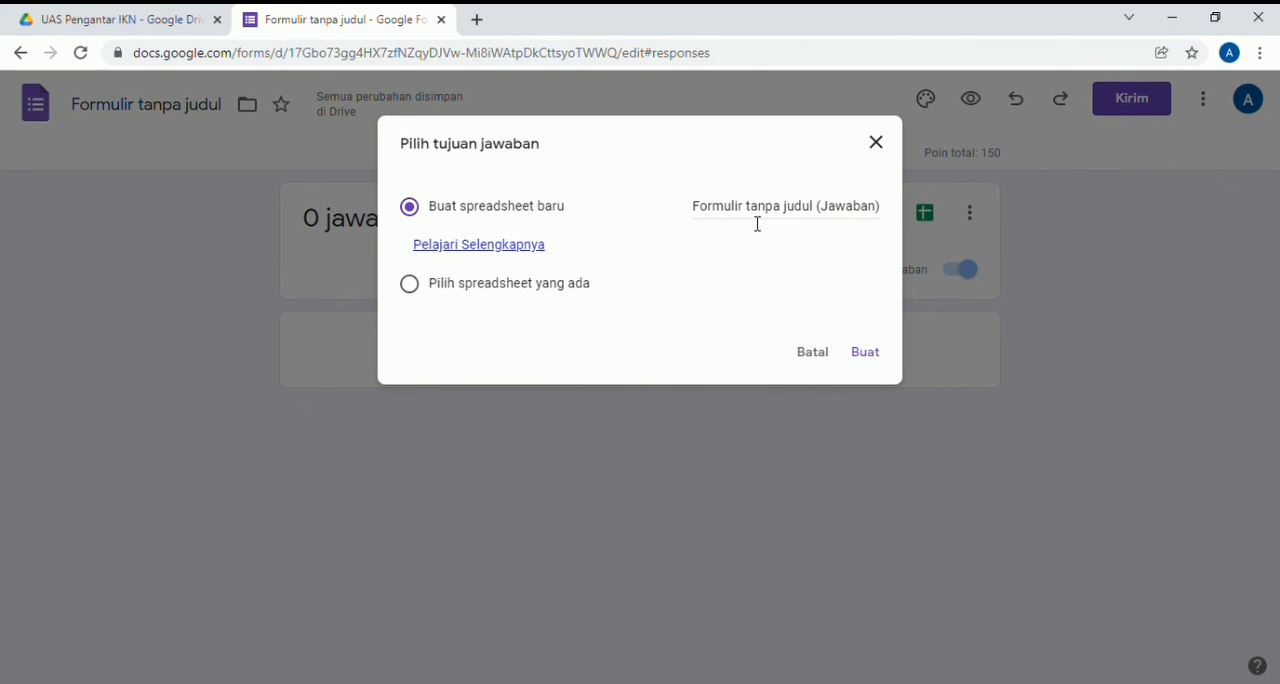
pyautogui.click(868, 210)
pyautogui.press('BackSpace')
pyautogui.press('BackSpace')
pyautogui.press('BackSpace')
pyautogui.press('BackSpace')
pyautogui.press('BackSpace')
pyautogui.press('BackSpace')
pyautogui.press('BackSpace')
pyautogui.press('BackSpace')
pyautogui.press('BackSpace')
pyautogui.press('BackSpace')
pyautogui.press('BackSpace')
pyautogui.press('BackSpace')
pyautogui.press('BackSpace')
pyautogui.press('BackSpace')
pyautogui.press('BackSpace')
pyautogui.press('BackSpace')
pyautogui.press('BackSpace')
pyautogui.press('BackSpace')
pyautogui.press('BackSpace')
pyautogui.press('BackSpace')
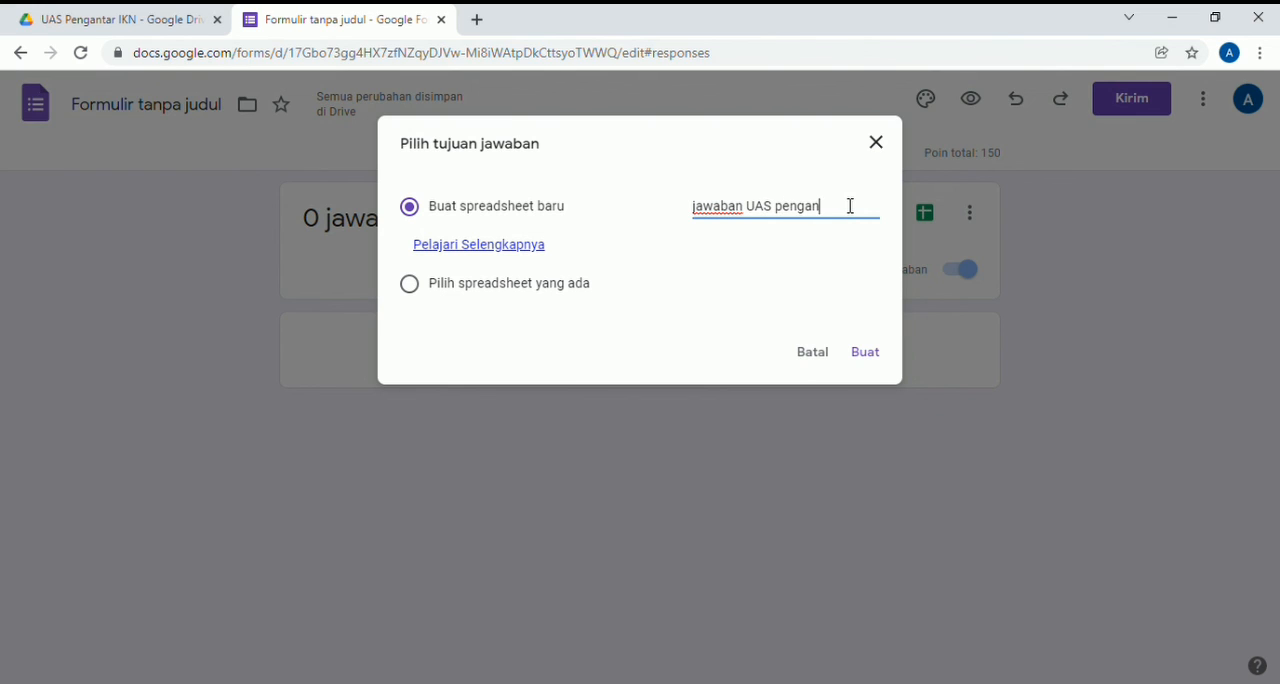
pyautogui.write('r IKN')
pyautogui.click(875, 362)
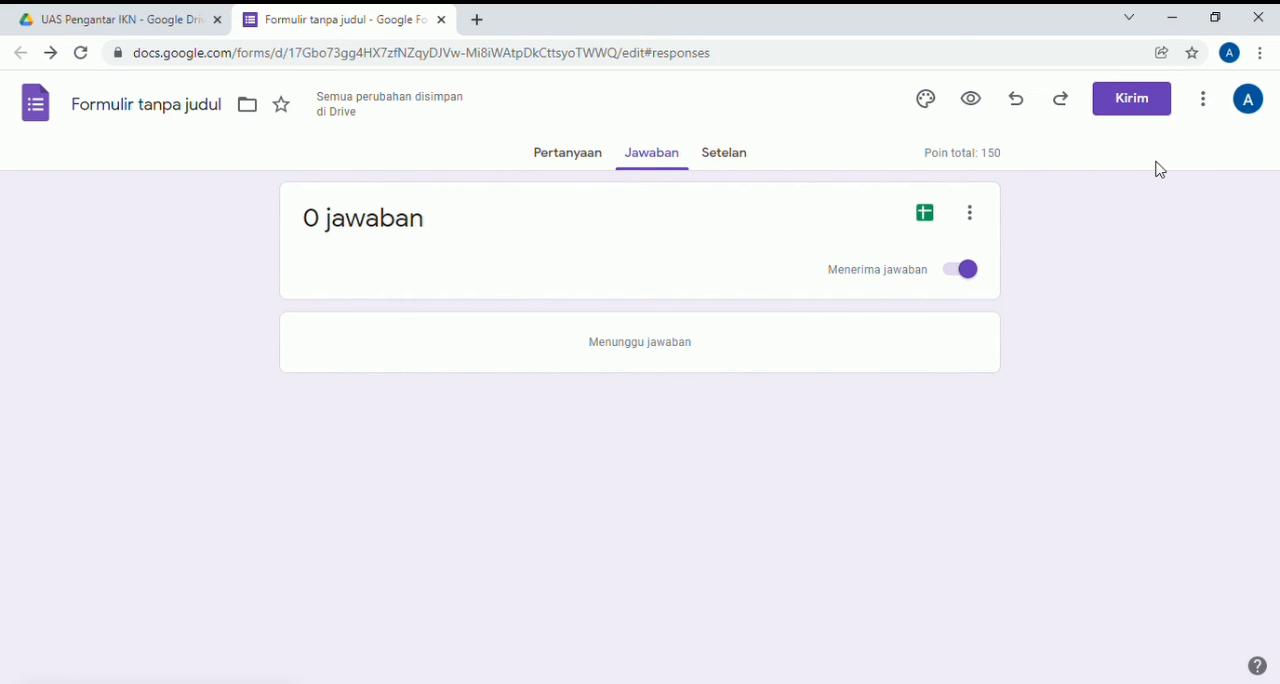
pyautogui.click(925, 213)
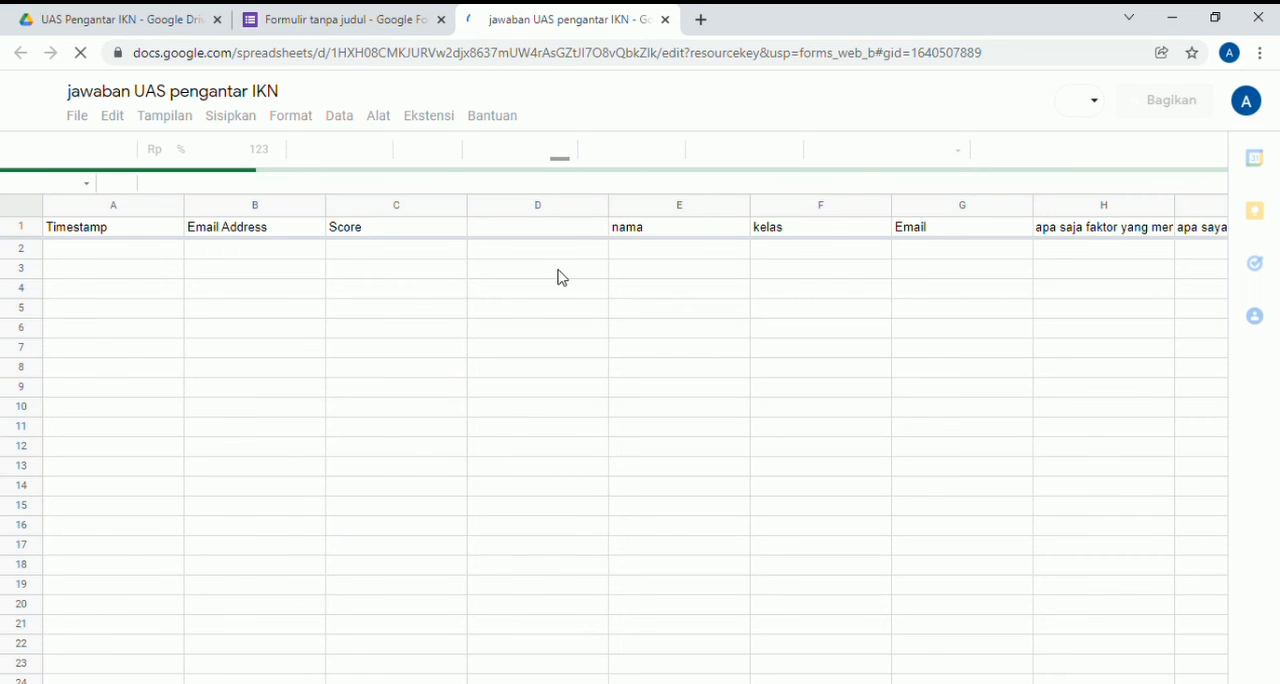